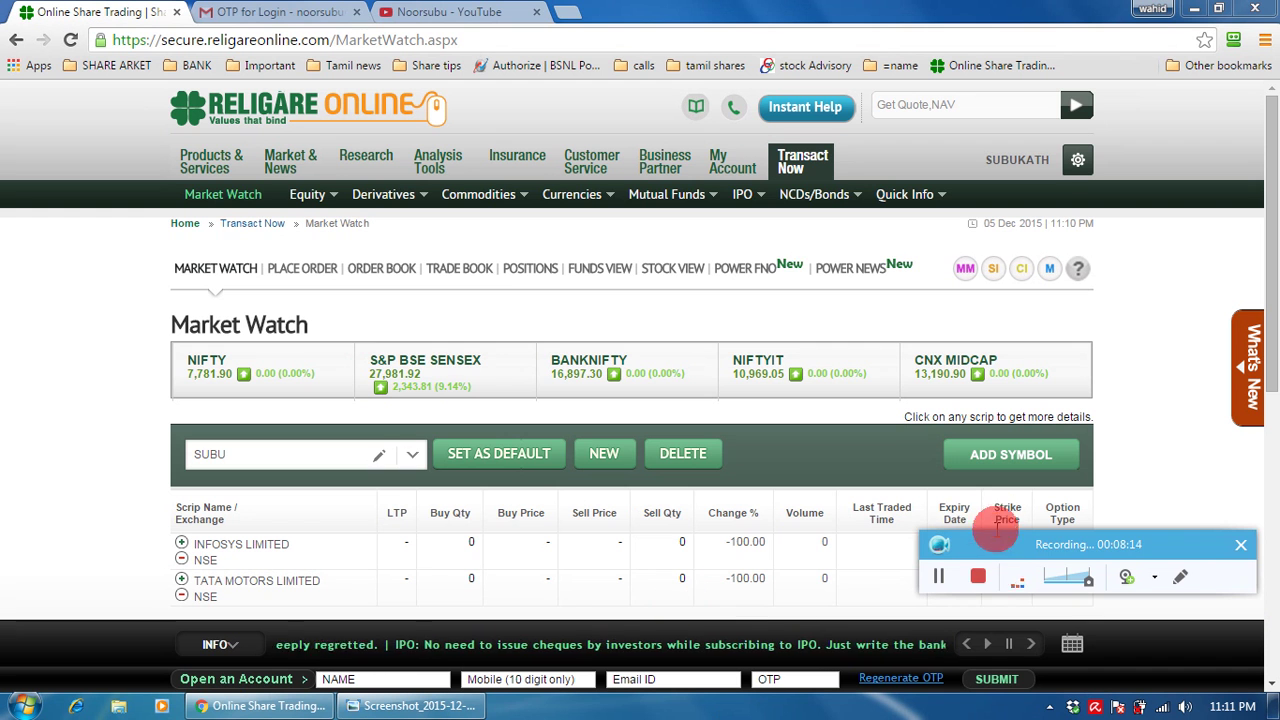
Log out of the trading account and open the login page again.
{"action": "left_click_drag", "start_coordinate": [993, 548], "coordinate": [1025, 630]}
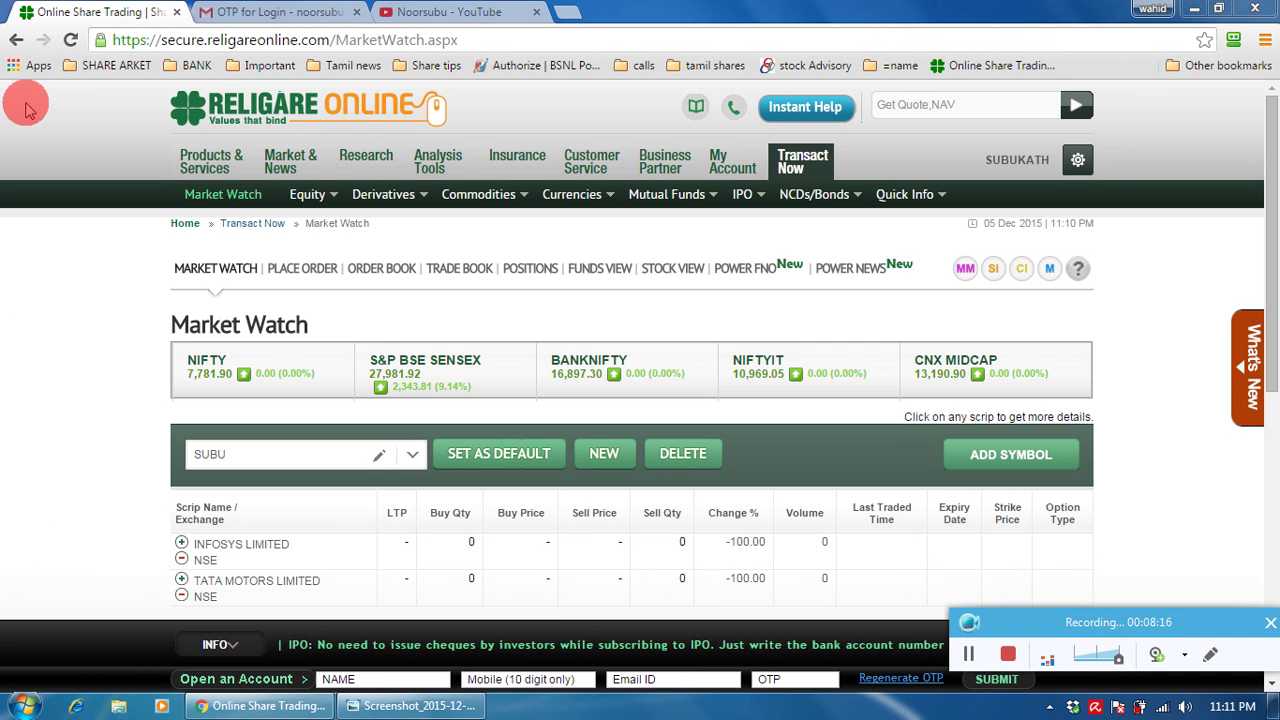
{"action": "left_click", "coordinate": [1075, 166]}
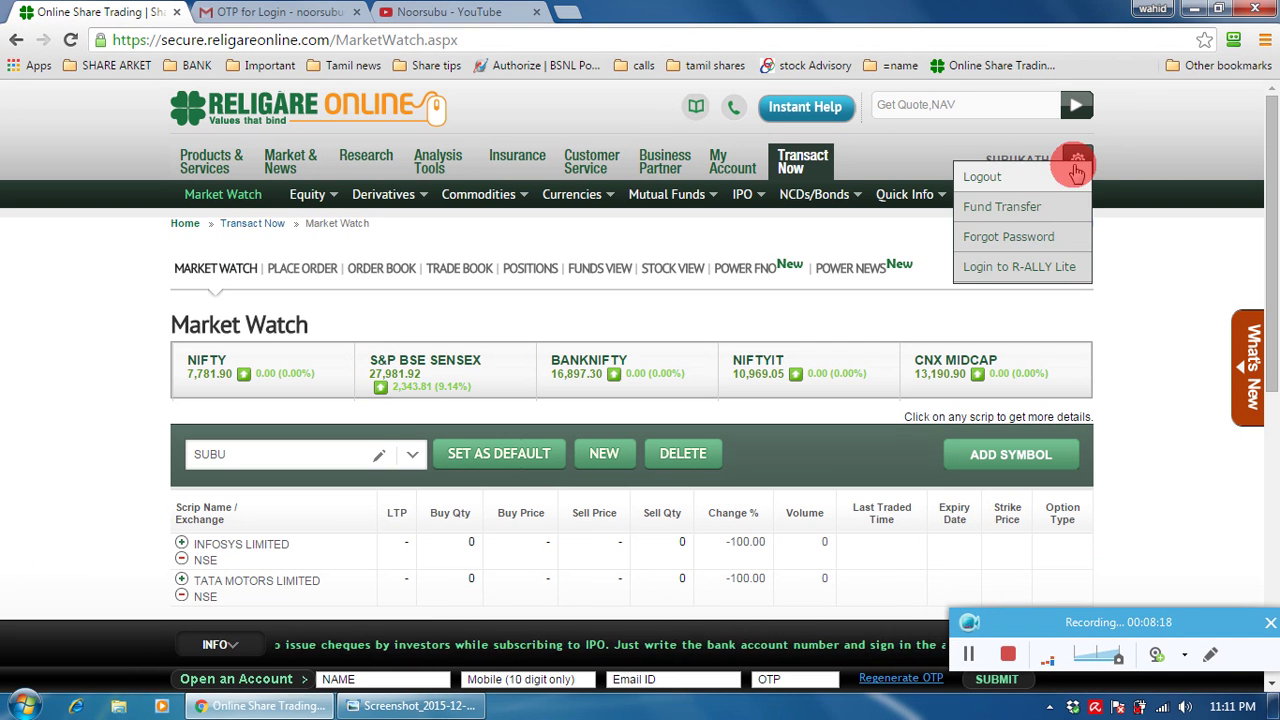
{"action": "left_click", "coordinate": [990, 176]}
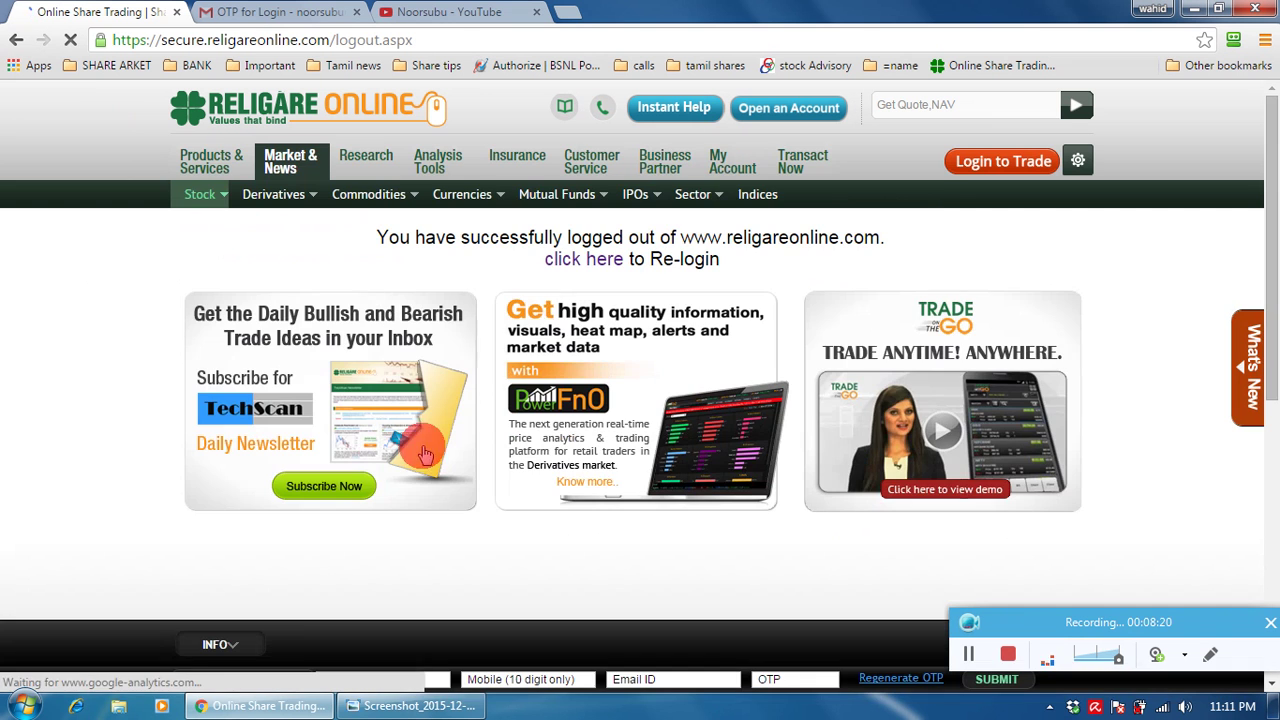
{"action": "left_click", "coordinate": [572, 259]}
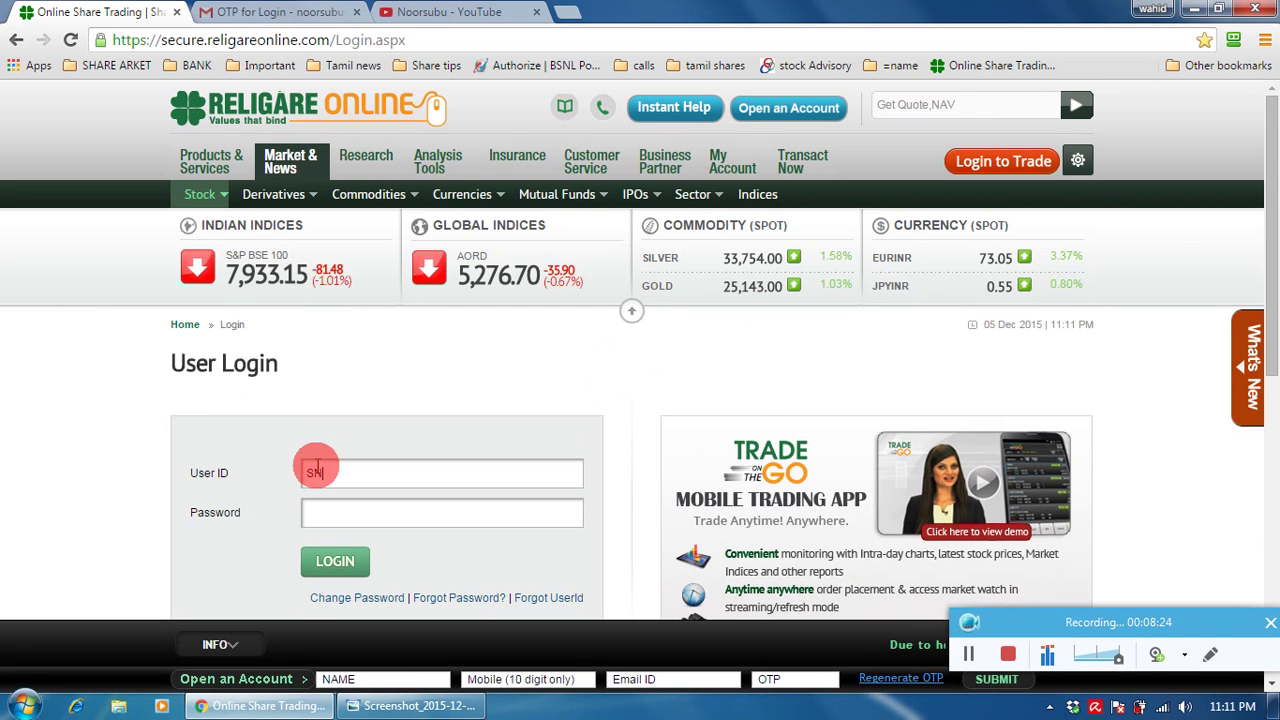
Log in with the account's user ID and password, and dismiss the password-expiry notice.
{"action": "left_click", "coordinate": [330, 516]}
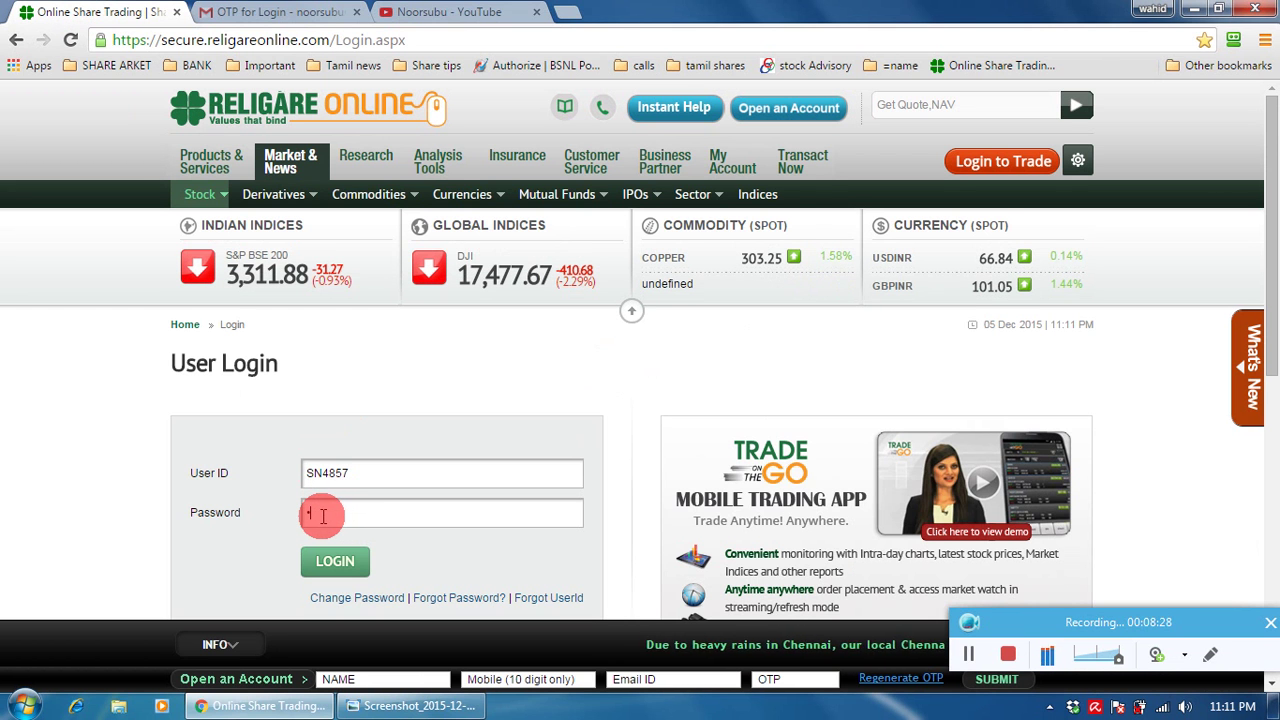
{"action": "type", "text": "•••••"}
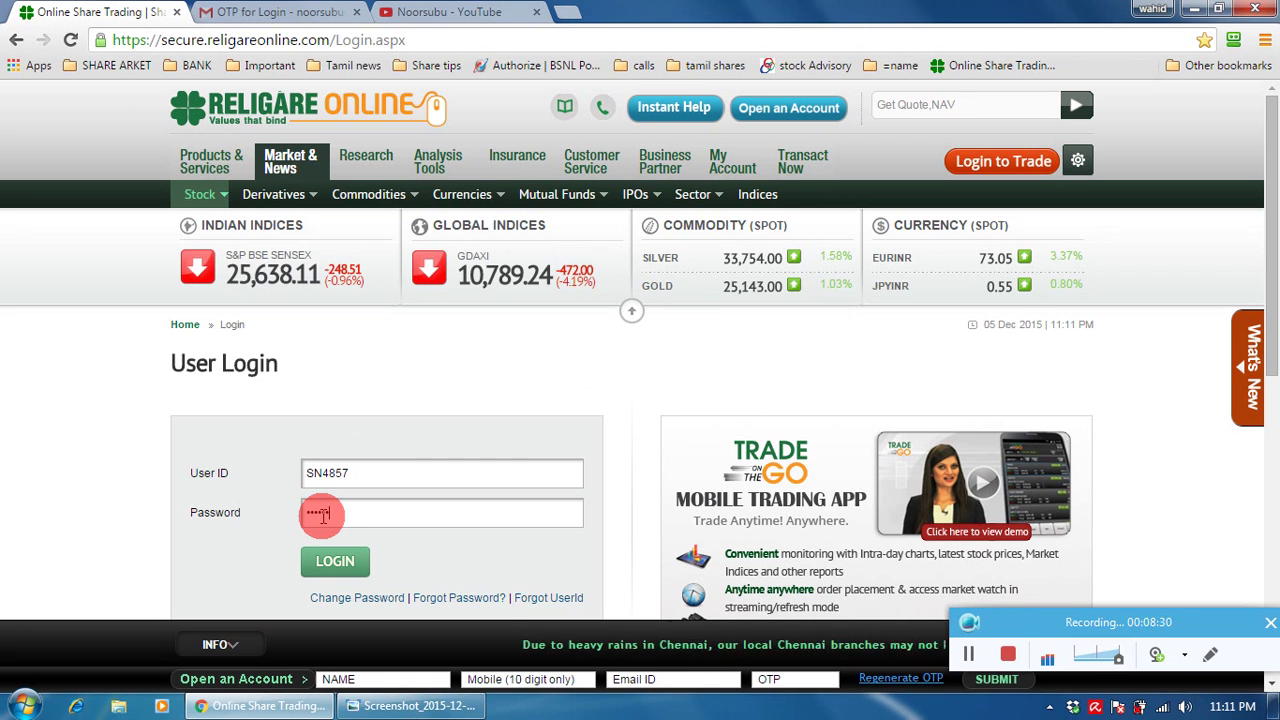
{"action": "left_click", "coordinate": [332, 565]}
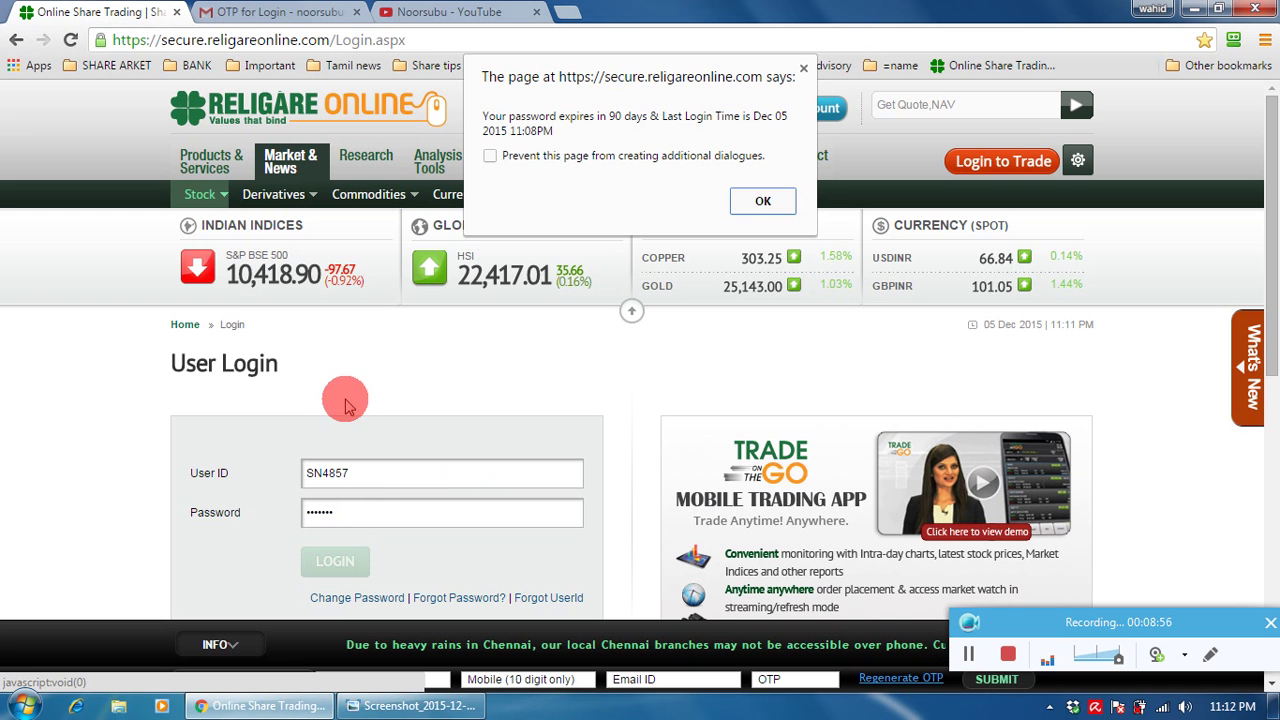
{"action": "left_click", "coordinate": [760, 202]}
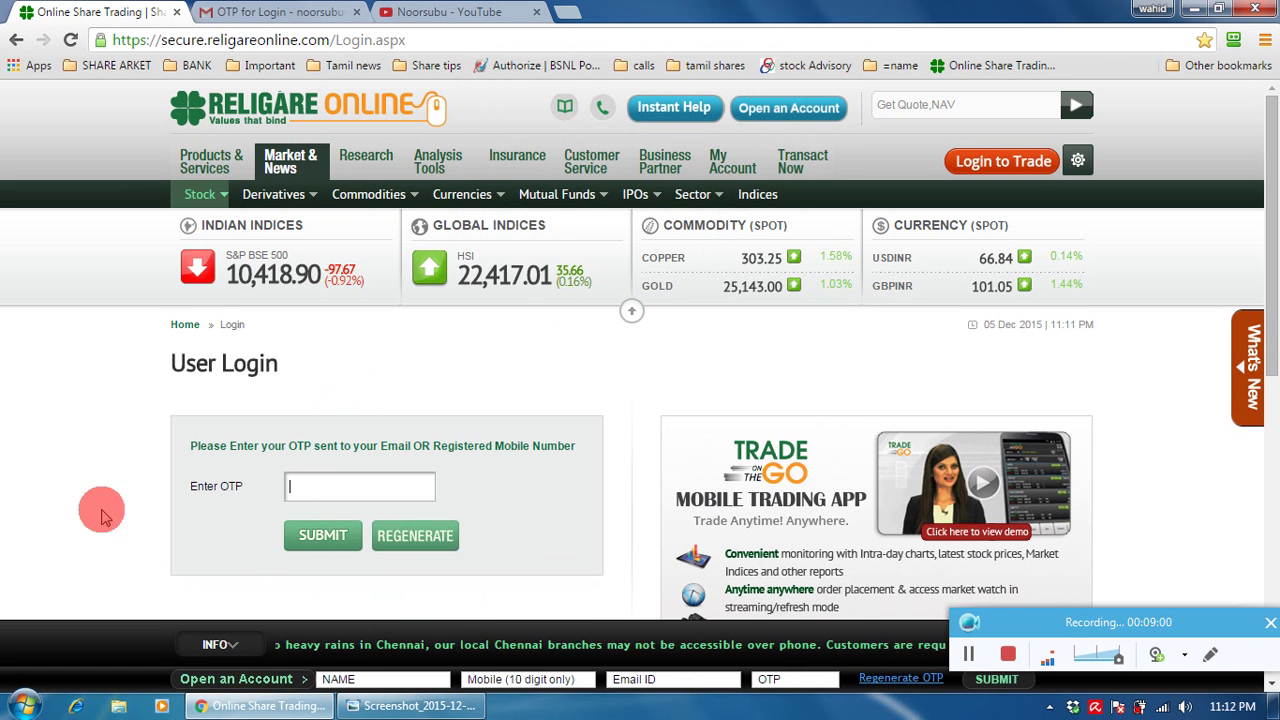
Reload the Online Share Trading login page from the SHARE ARKET bookmarks and examine the Change Password form's fields and password rules.
{"action": "left_click", "coordinate": [110, 70]}
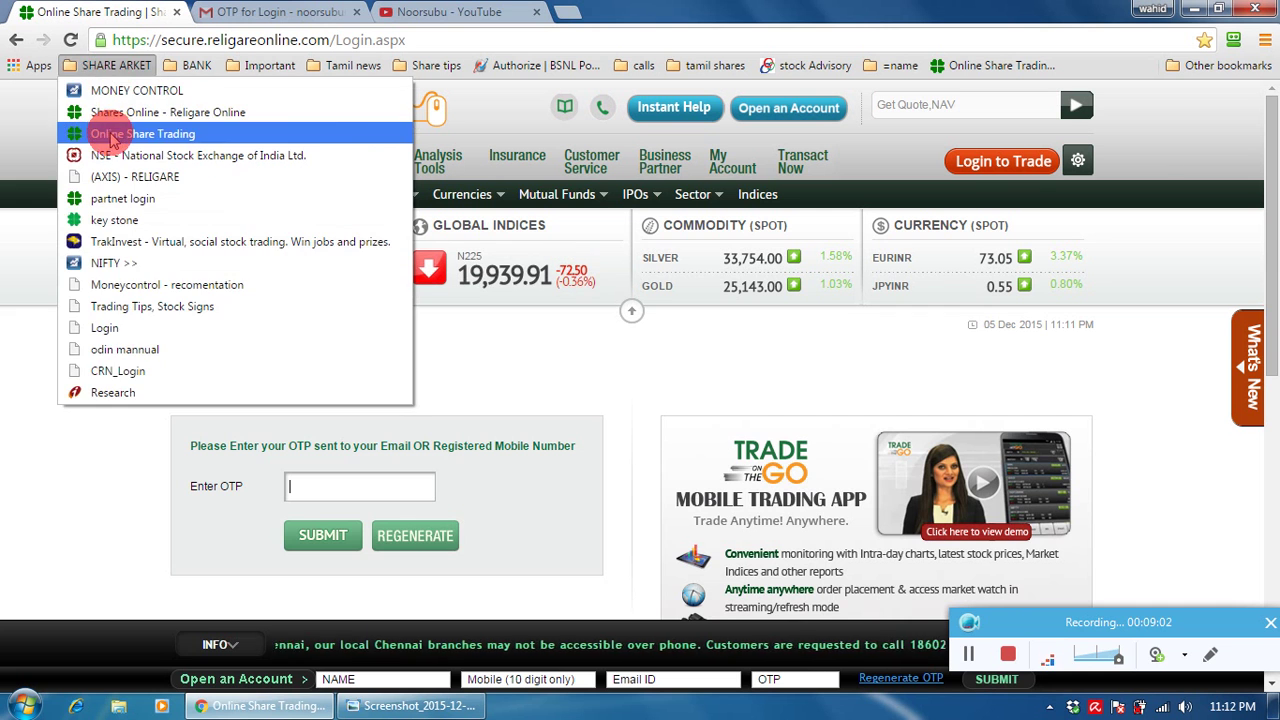
{"action": "left_click", "coordinate": [106, 131]}
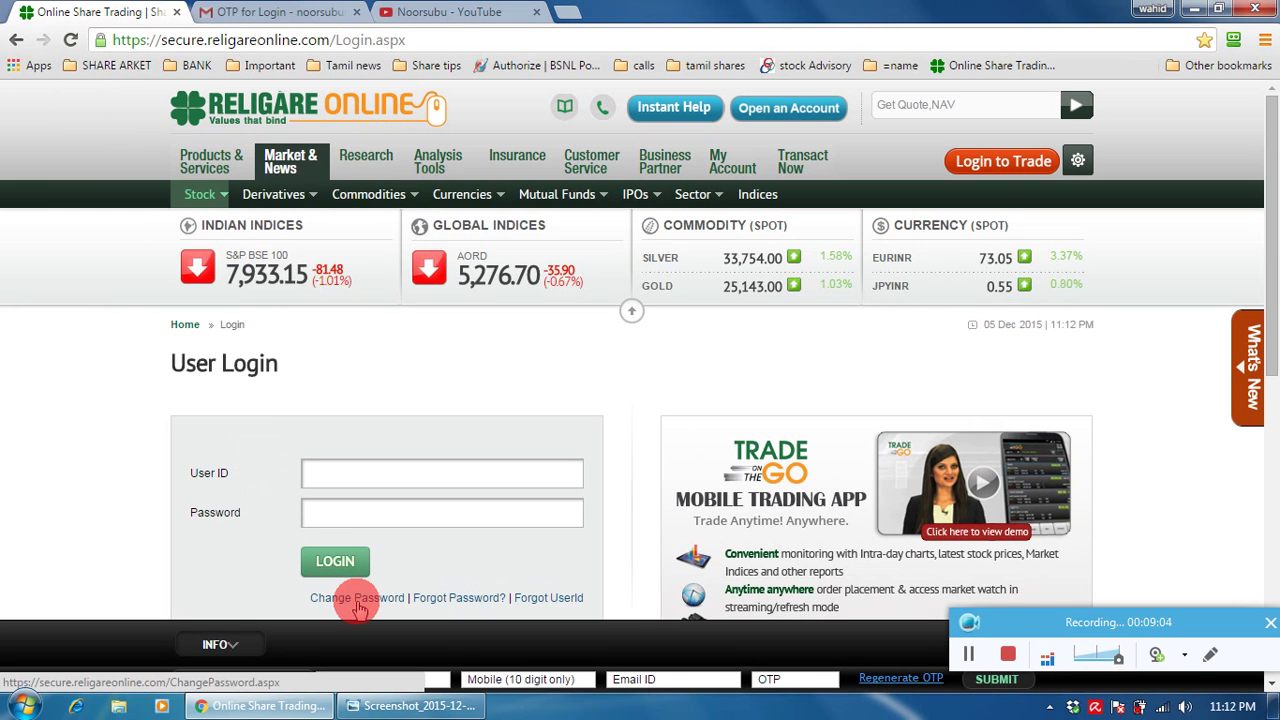
{"action": "left_click", "coordinate": [350, 597]}
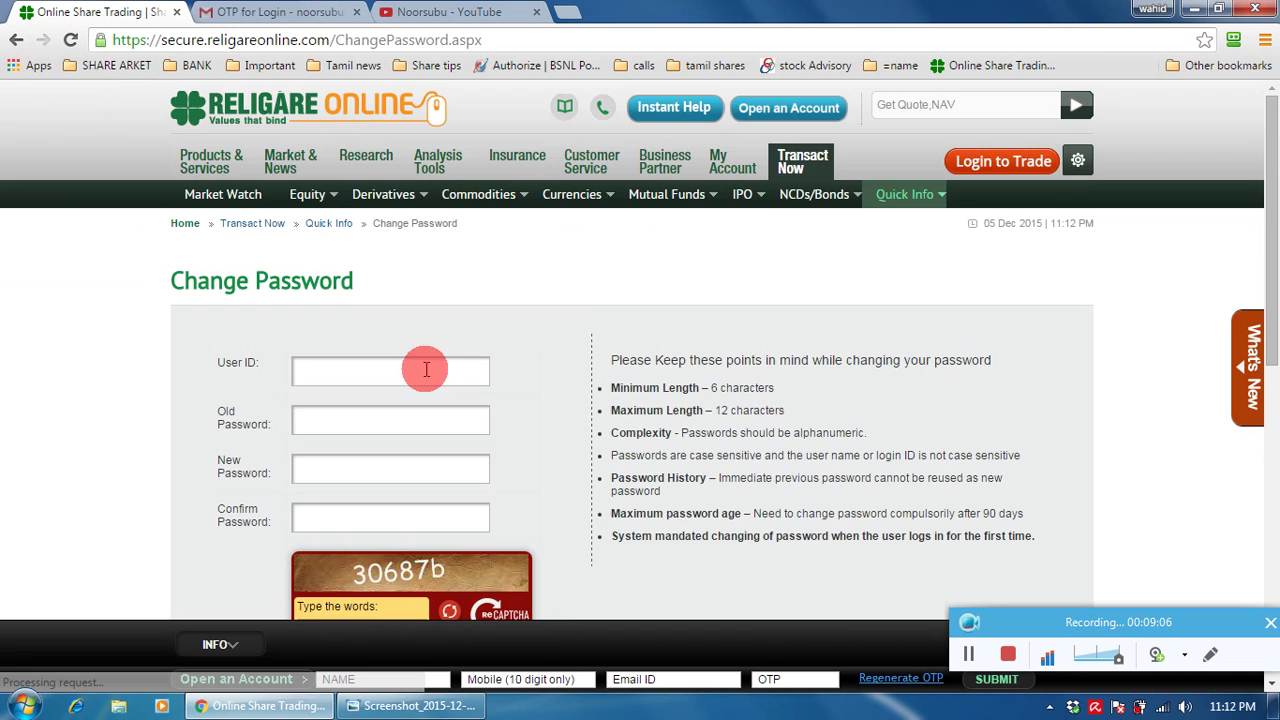
{"action": "scroll", "coordinate": [480, 360], "scroll_direction": "down", "scroll_amount": 3}
{"action": "scroll", "coordinate": [300, 250], "scroll_direction": "up", "scroll_amount": 1}
{"action": "left_click", "coordinate": [323, 186]}
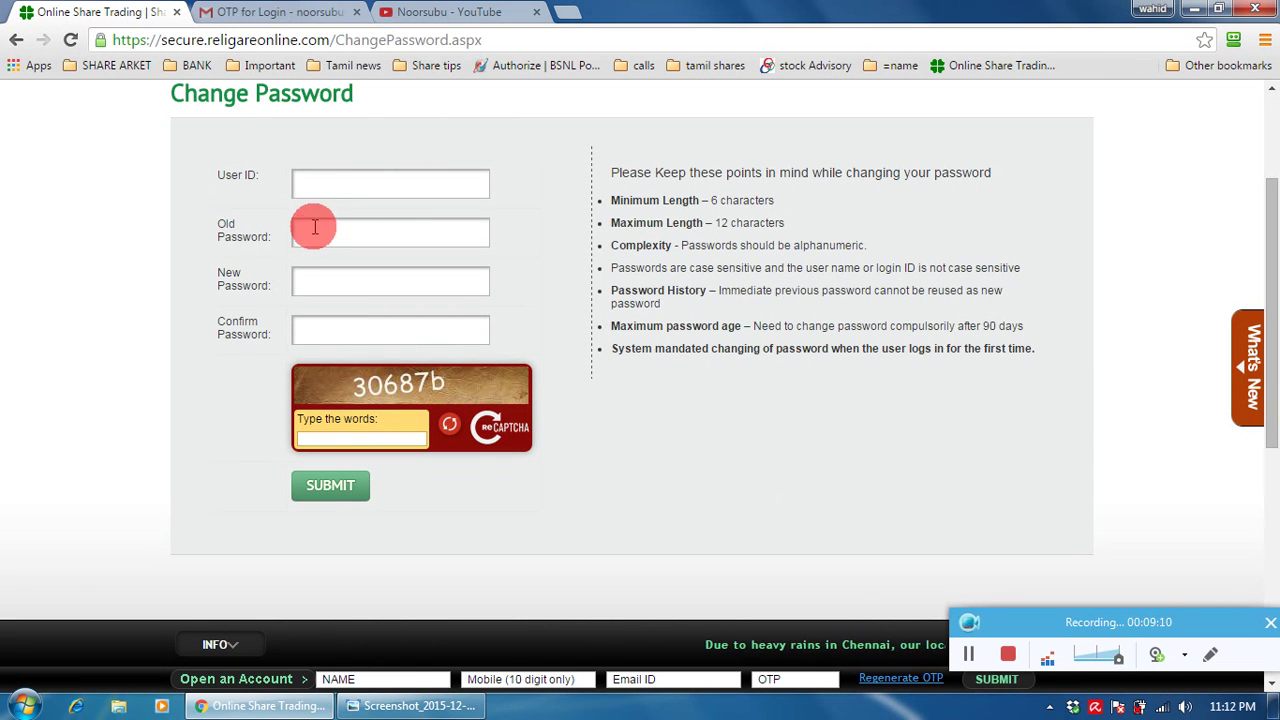
{"action": "left_click", "coordinate": [309, 233]}
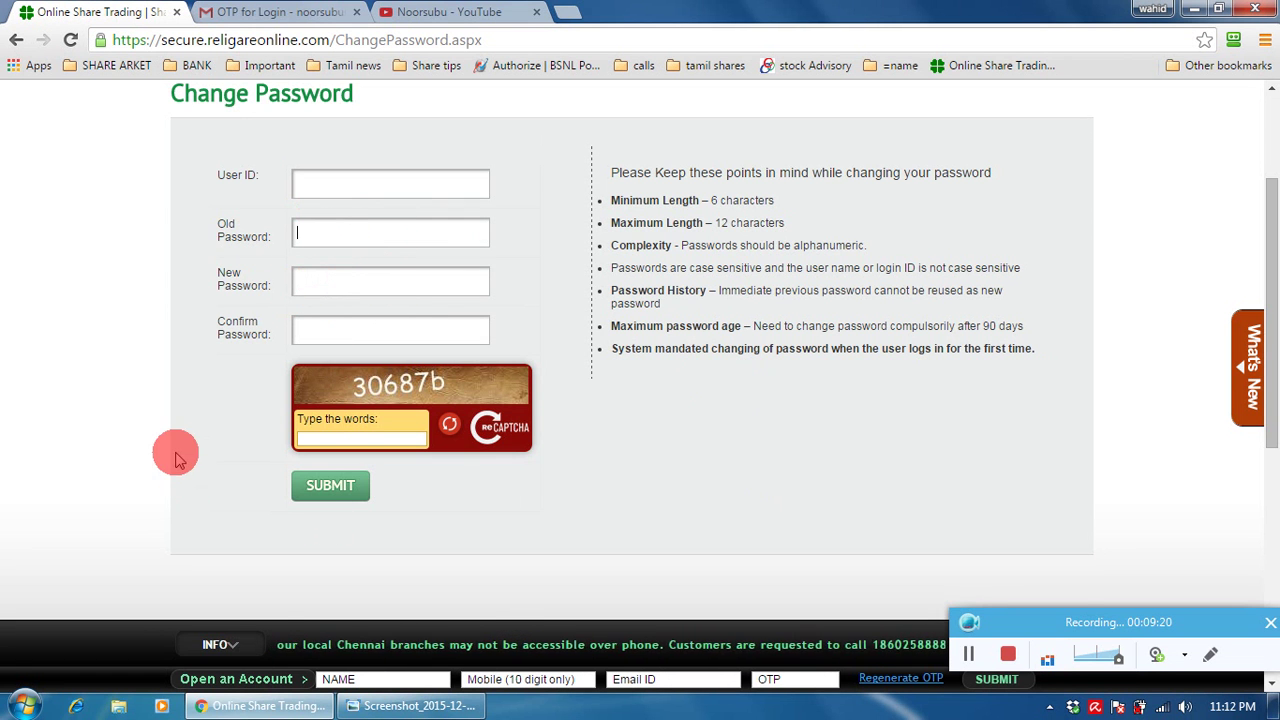
Return to the bookmarked Online Share Trading login page, sign in with the user ID and password, and dismiss the expiry notice.
{"action": "scroll", "coordinate": [175, 451], "scroll_direction": "up", "scroll_amount": 2}
{"action": "left_click", "coordinate": [110, 65]}
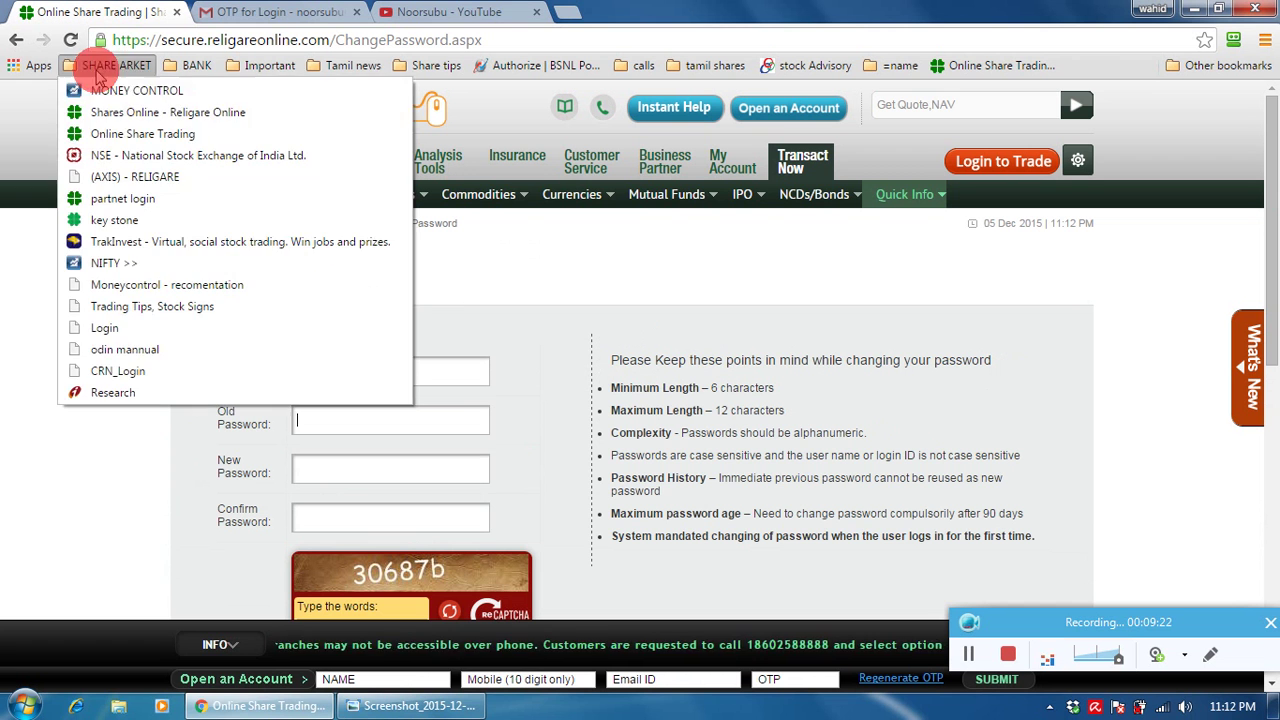
{"action": "left_click", "coordinate": [109, 133]}
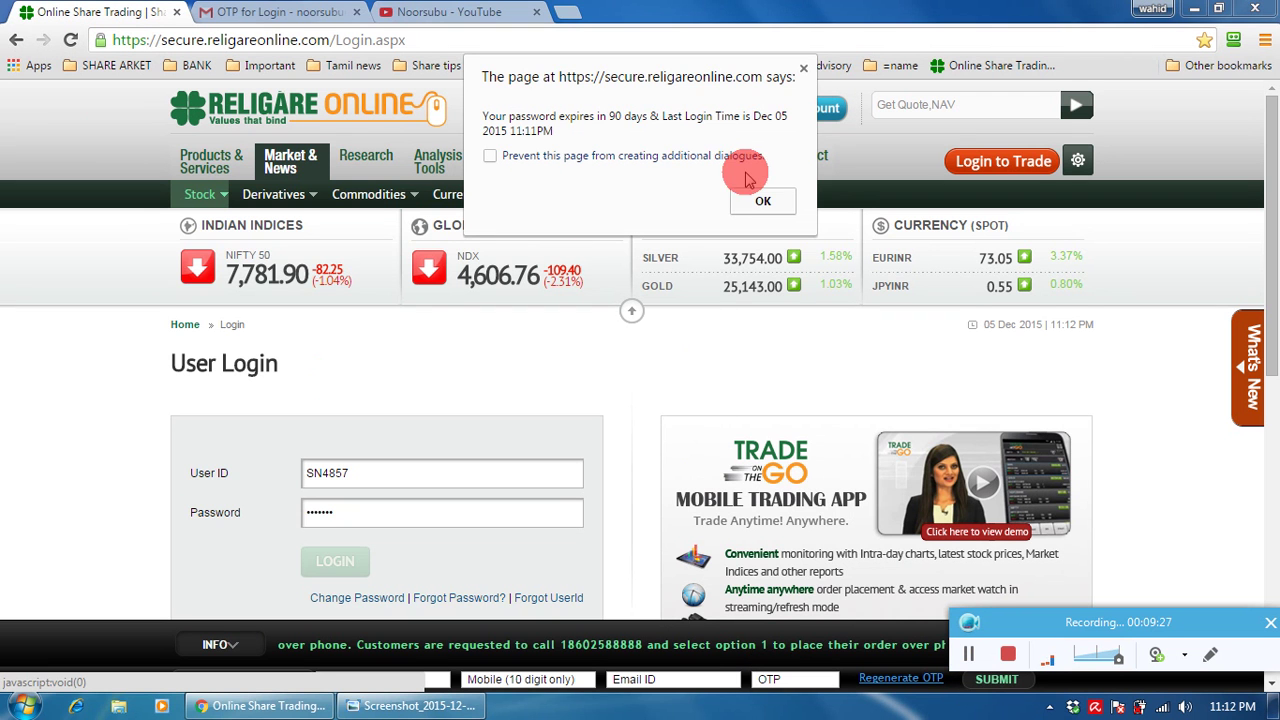
{"action": "left_click", "coordinate": [757, 203]}
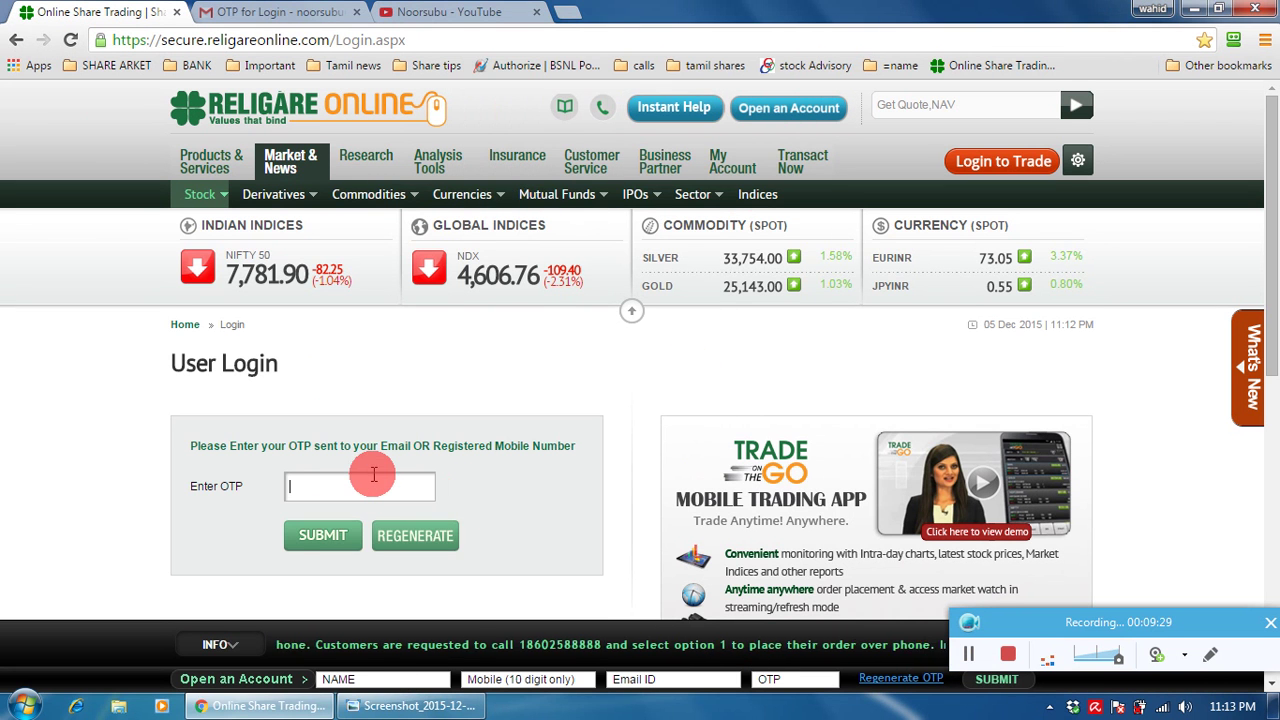
Enter the one-time password, submit it to complete the login, and close the MF Alert notification.
{"action": "type", "text": "••"}
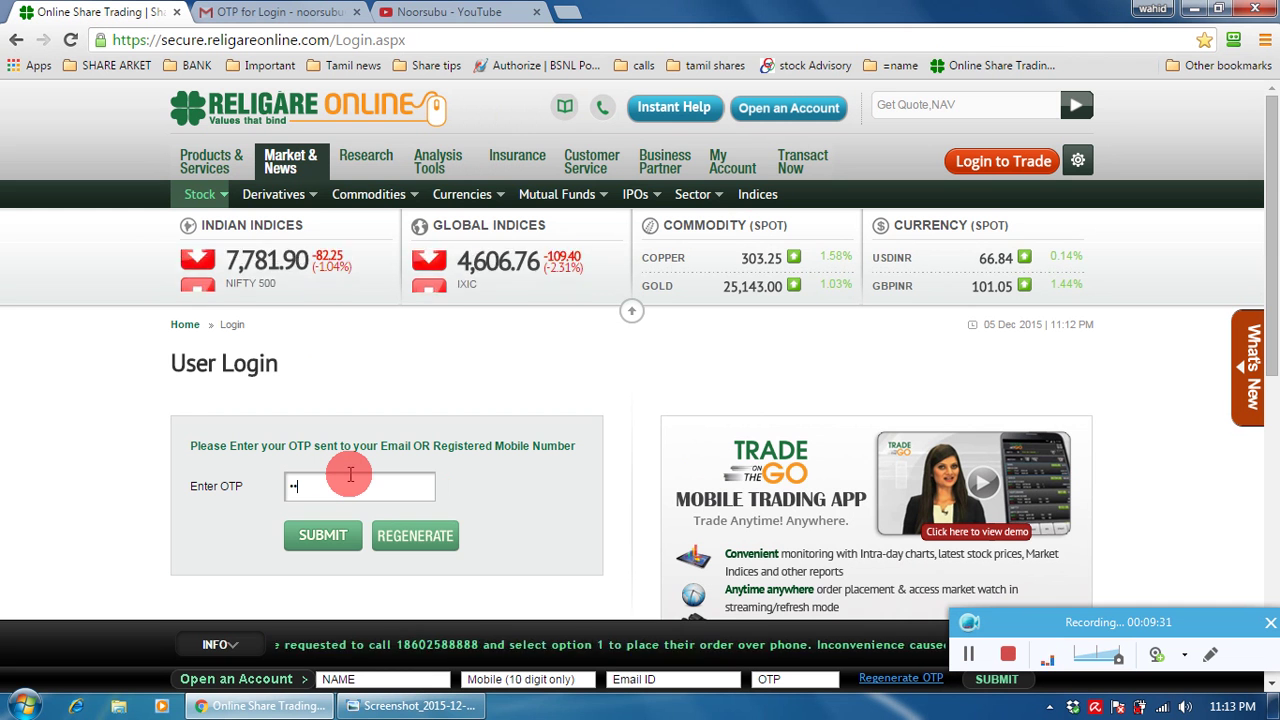
{"action": "type", "text": "•"}
{"action": "left_click", "coordinate": [336, 535]}
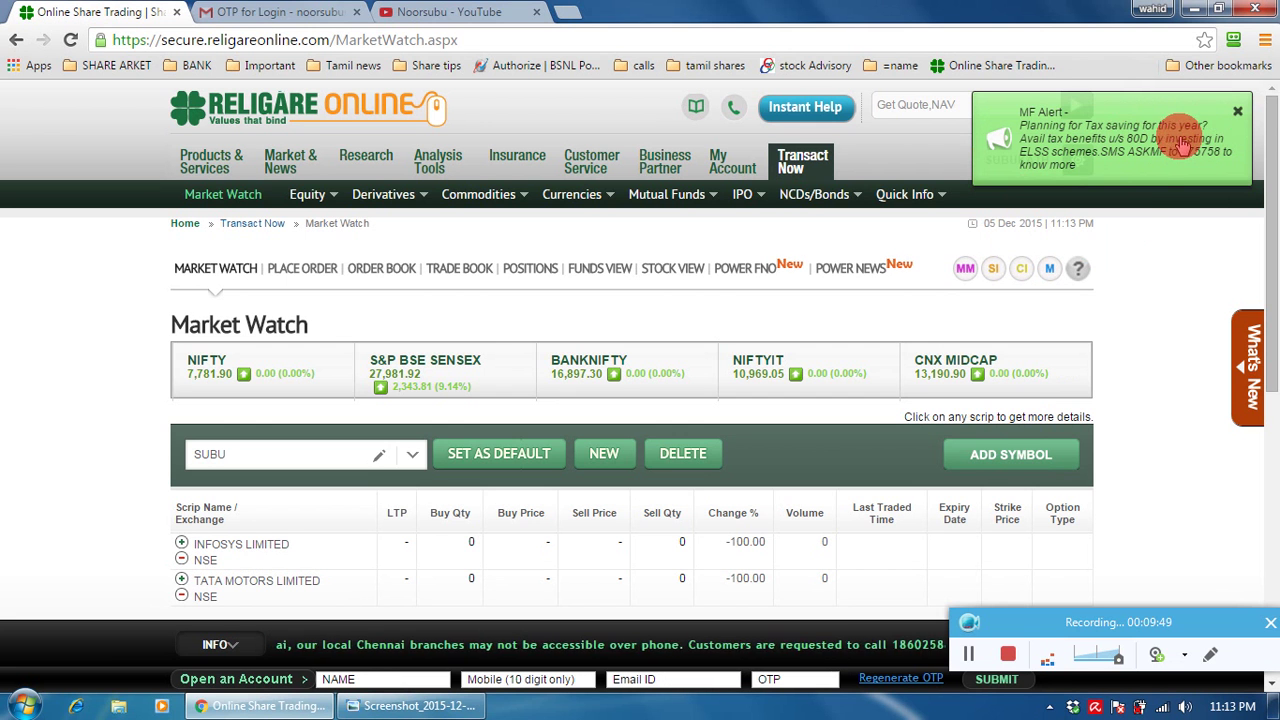
{"action": "left_click", "coordinate": [1237, 111]}
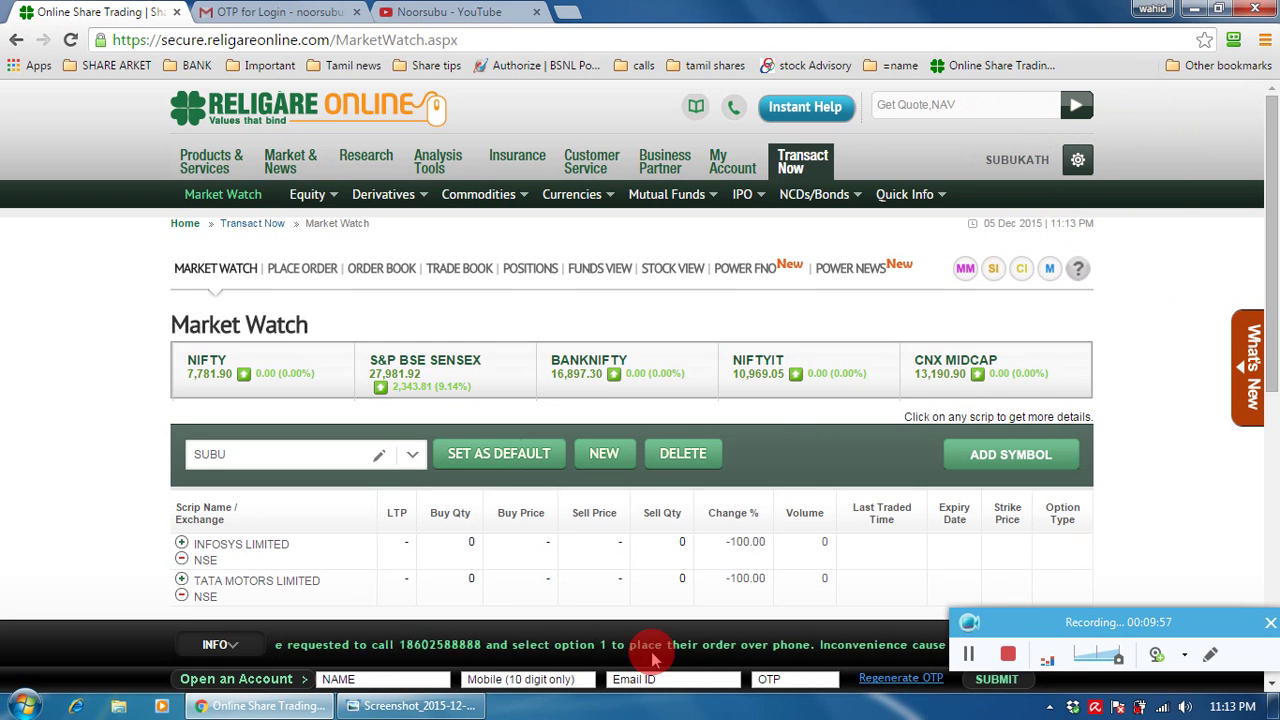
Examine the Market Watch page and its row of section links from Market Watch through Stock View.
{"action": "scroll", "coordinate": [652, 510], "scroll_direction": "down", "scroll_amount": 2}
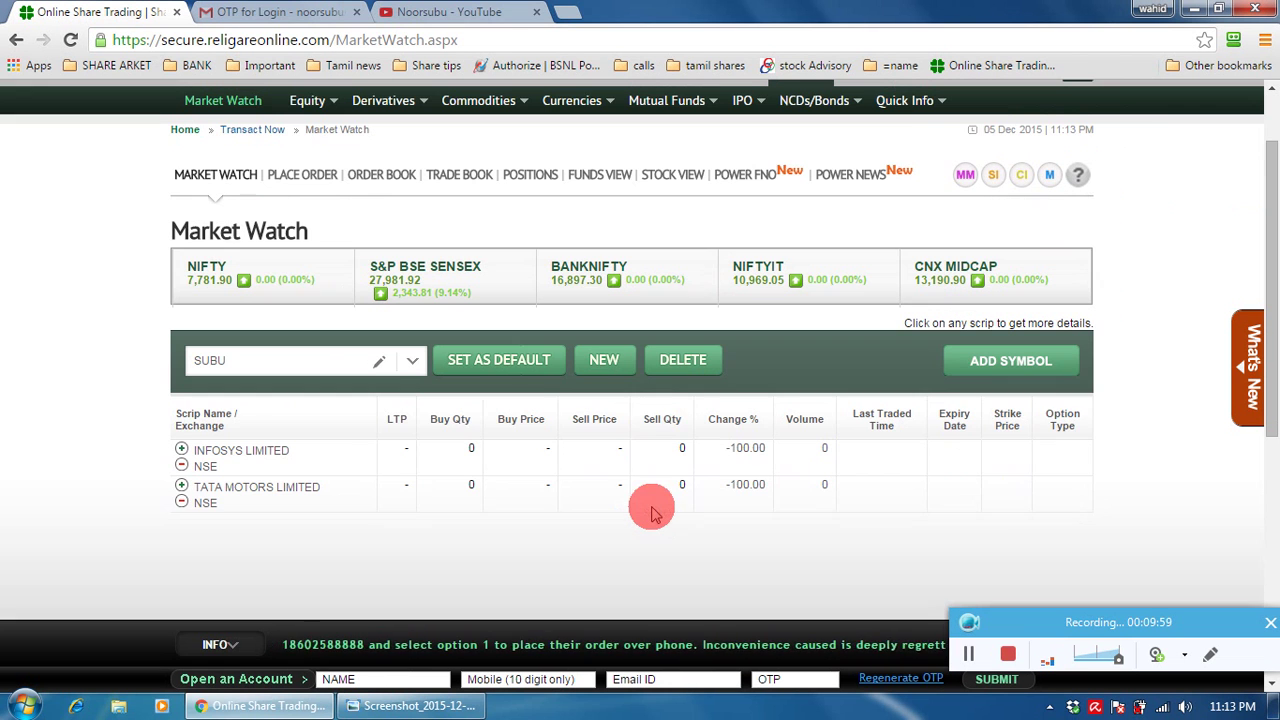
{"action": "scroll", "coordinate": [652, 508], "scroll_direction": "up", "scroll_amount": 2}
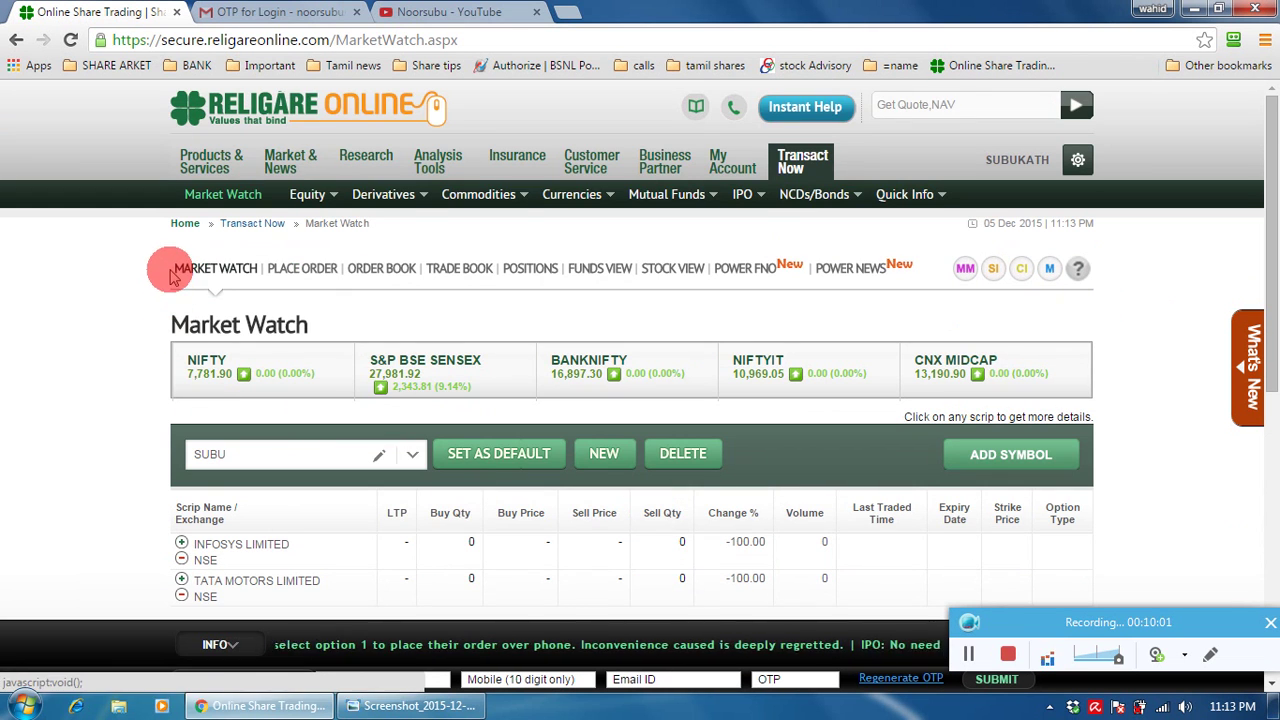
{"action": "left_click_drag", "start_coordinate": [190, 272], "coordinate": [633, 288]}
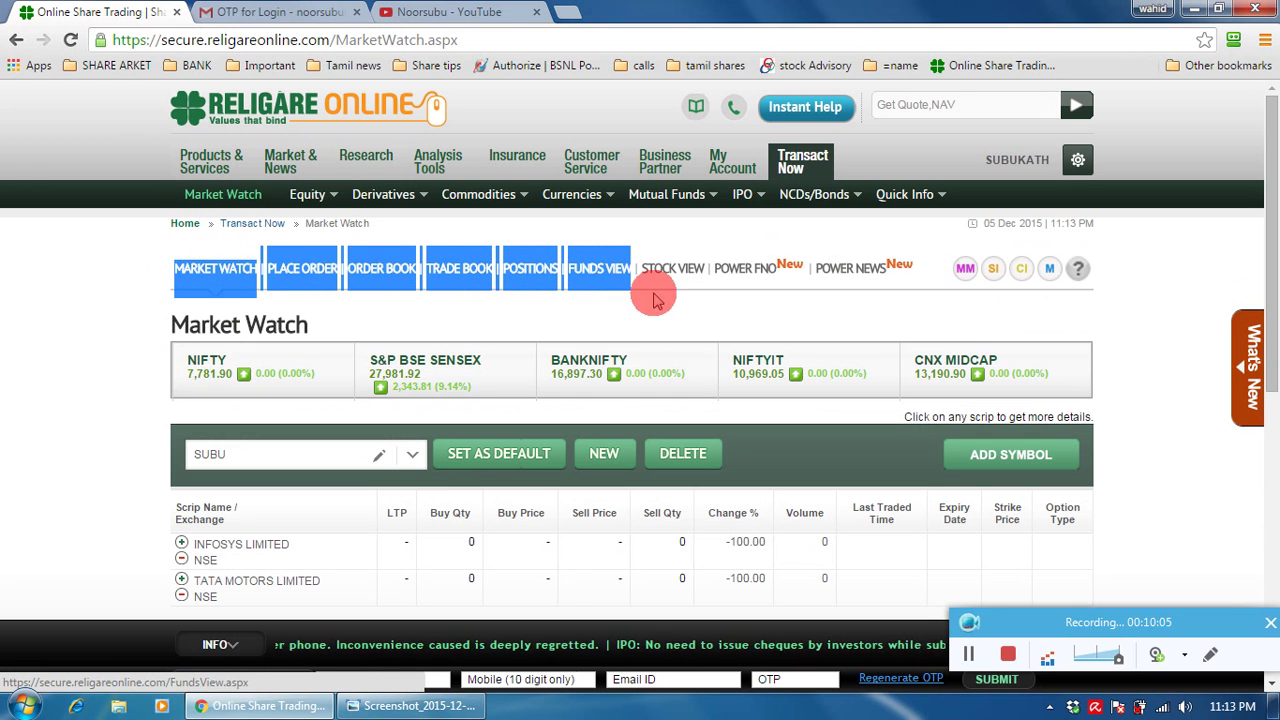
{"action": "left_click", "coordinate": [183, 288]}
{"action": "mouse_move", "coordinate": [181, 283]}
{"action": "left_mouse_down"}
{"action": "mouse_move", "coordinate": [714, 278]}
{"action": "mouse_move", "coordinate": [708, 292]}
{"action": "mouse_move", "coordinate": [718, 277]}
{"action": "mouse_move", "coordinate": [829, 289]}
{"action": "mouse_move", "coordinate": [891, 274]}
{"action": "mouse_move", "coordinate": [703, 307]}
{"action": "left_mouse_up"}
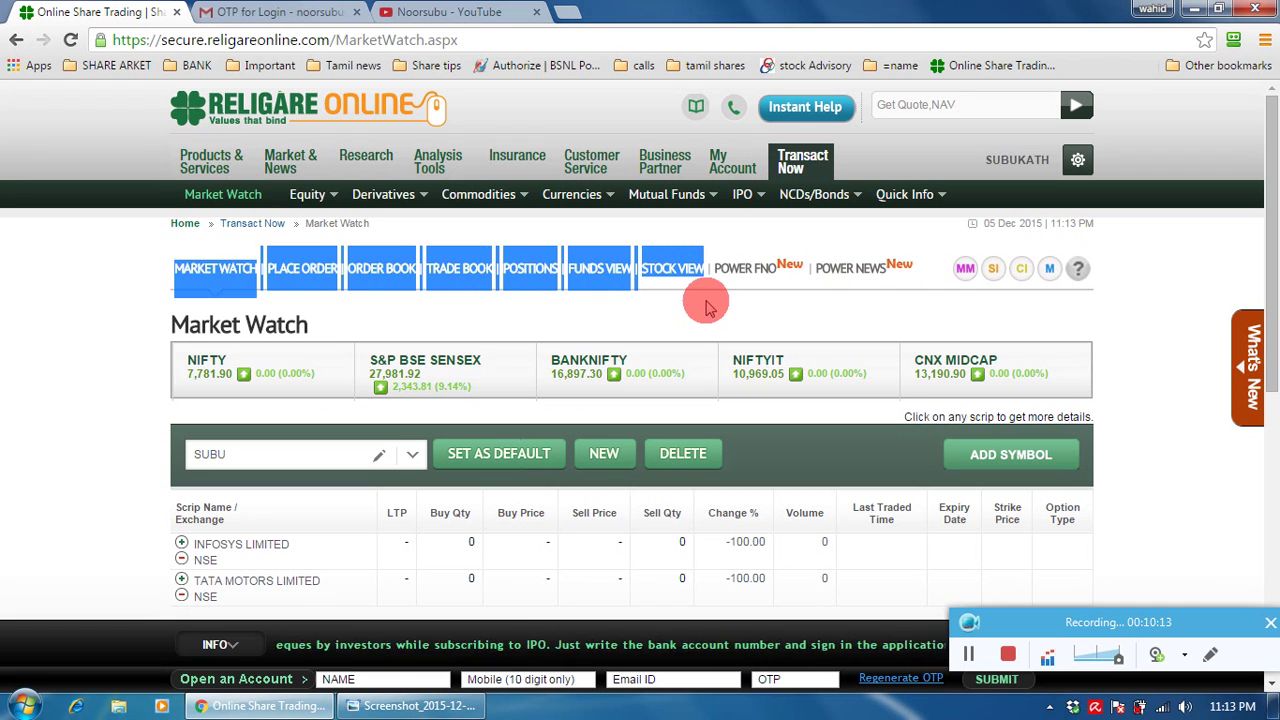
{"action": "left_click", "coordinate": [705, 306]}
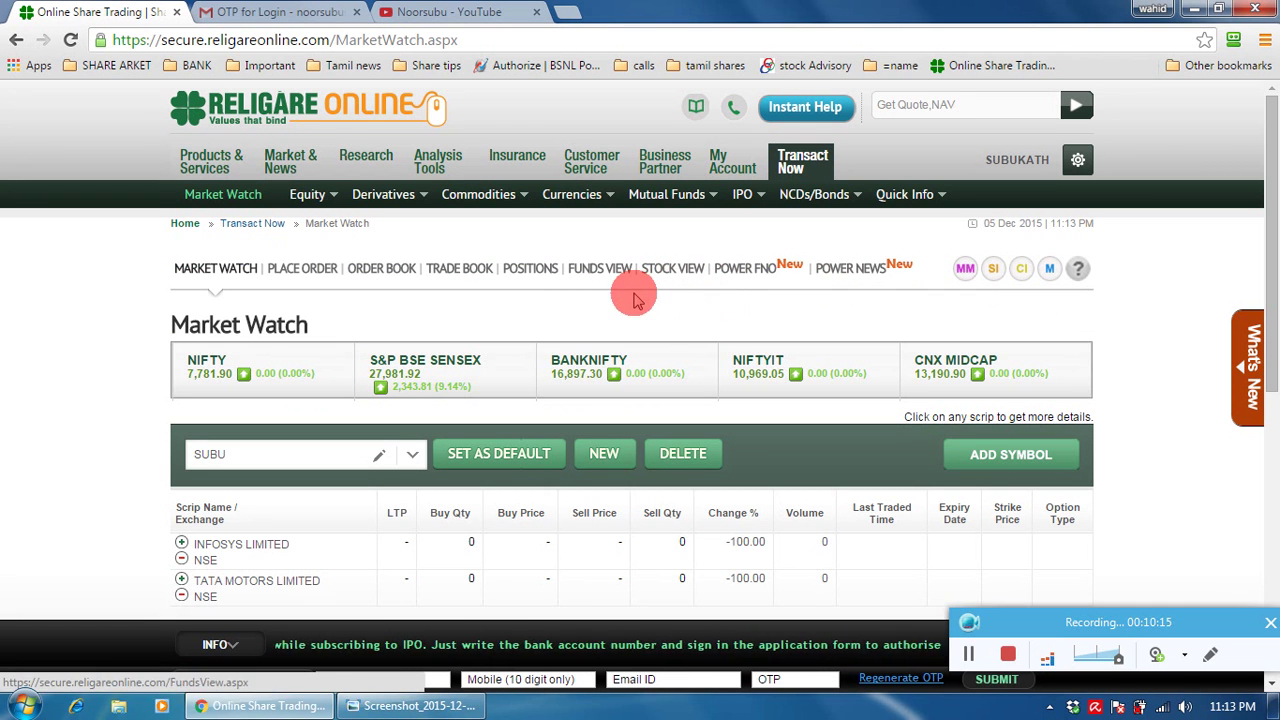
Open the My Account section and review the client, contact and bank details in Trading Account Info.
{"action": "mouse_move", "coordinate": [728, 160]}
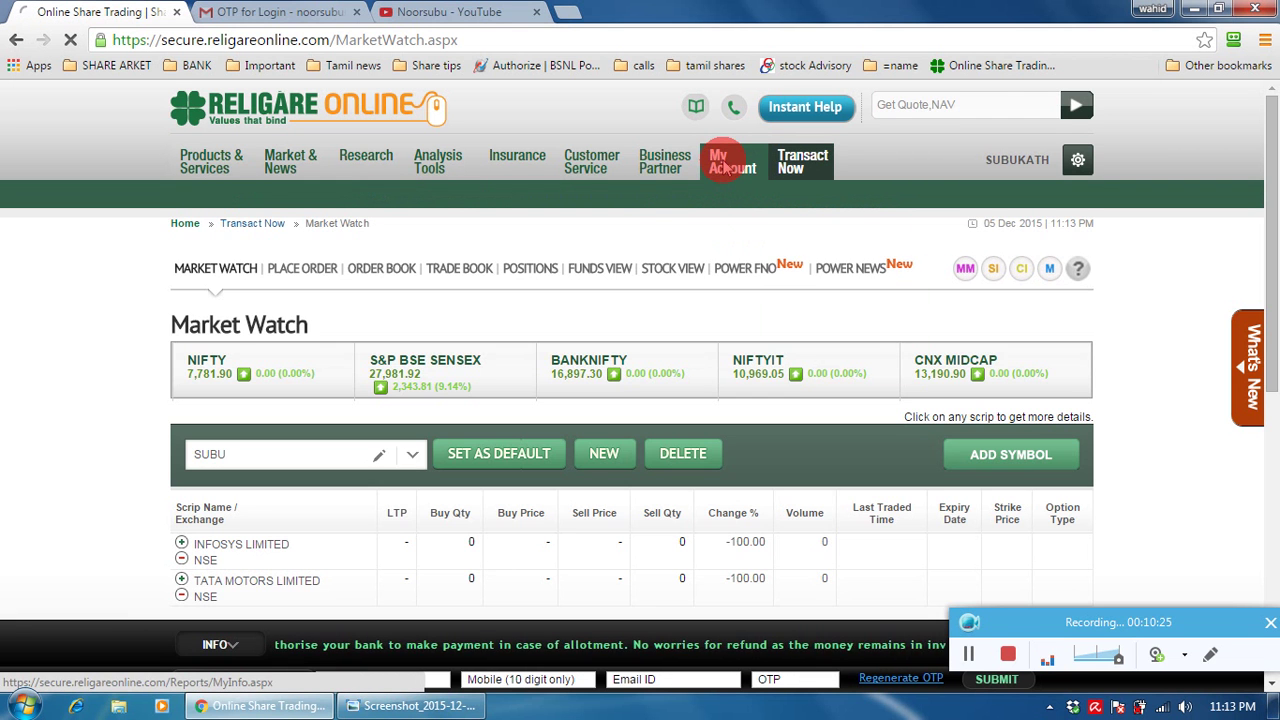
{"action": "left_click", "coordinate": [722, 165]}
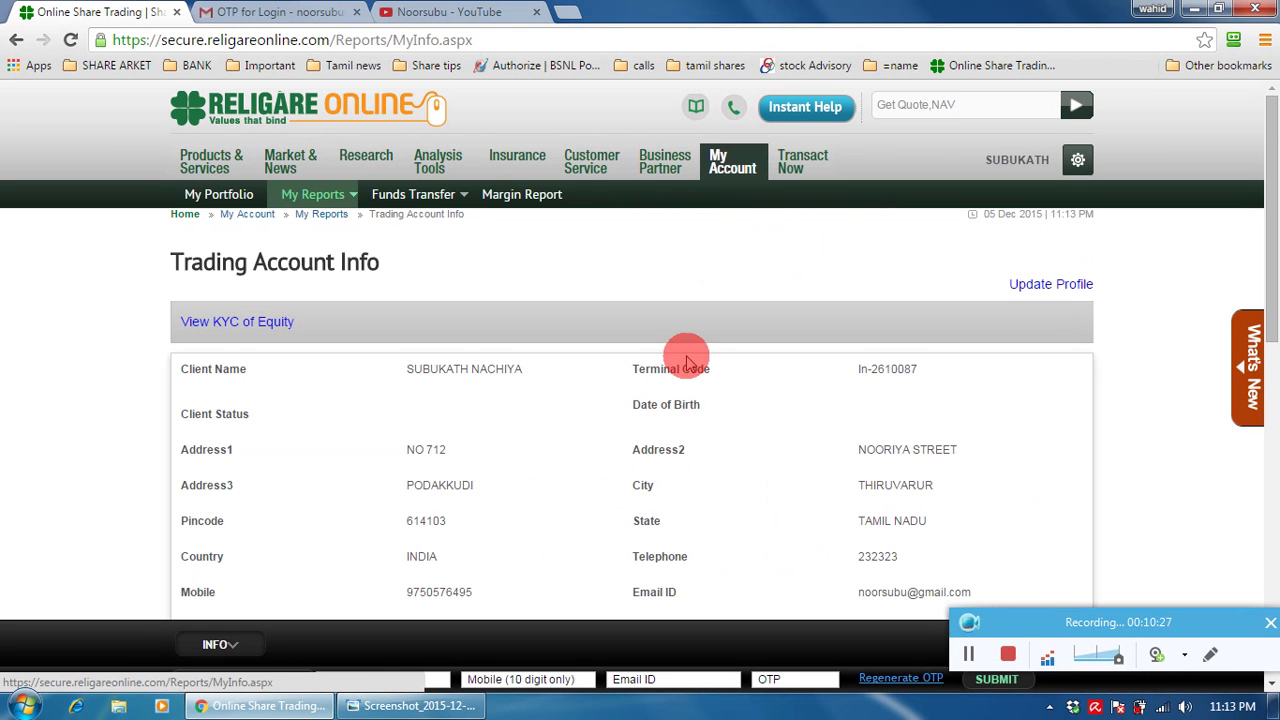
{"action": "scroll", "coordinate": [523, 420], "scroll_direction": "down", "scroll_amount": 3}
{"action": "scroll", "coordinate": [527, 425], "scroll_direction": "up", "scroll_amount": 1}
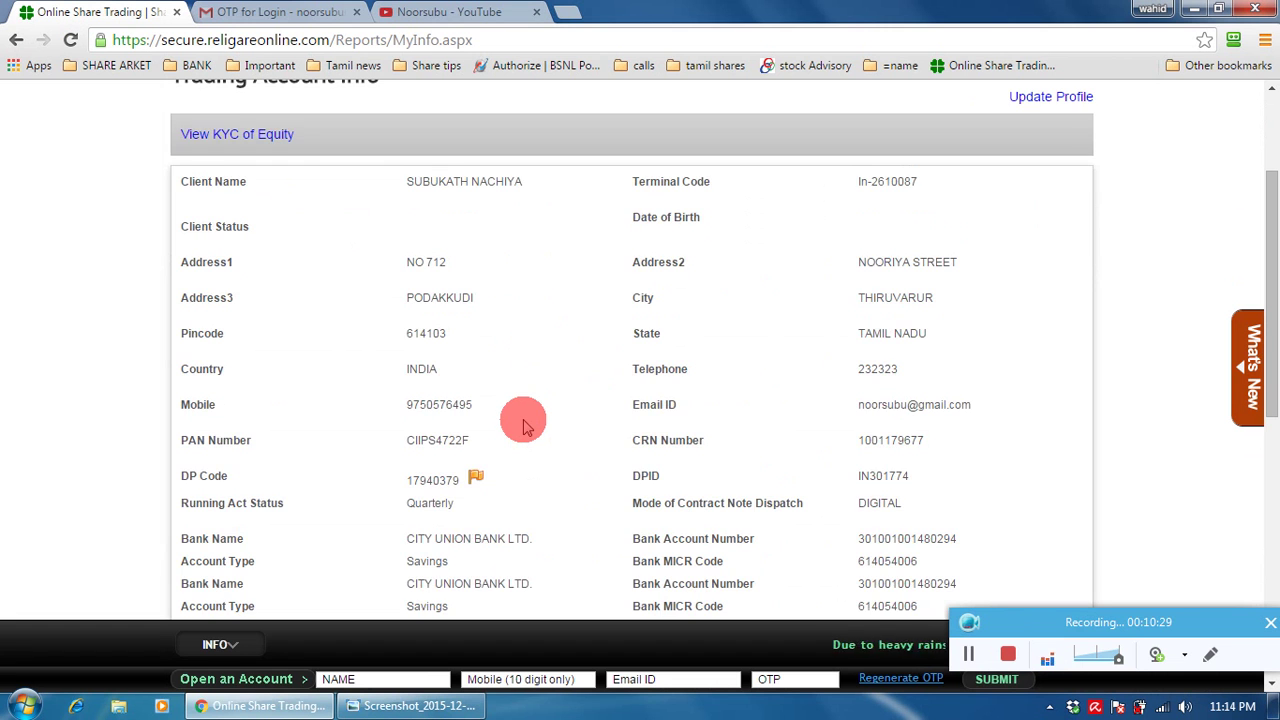
{"action": "scroll", "coordinate": [523, 425], "scroll_direction": "up", "scroll_amount": 1}
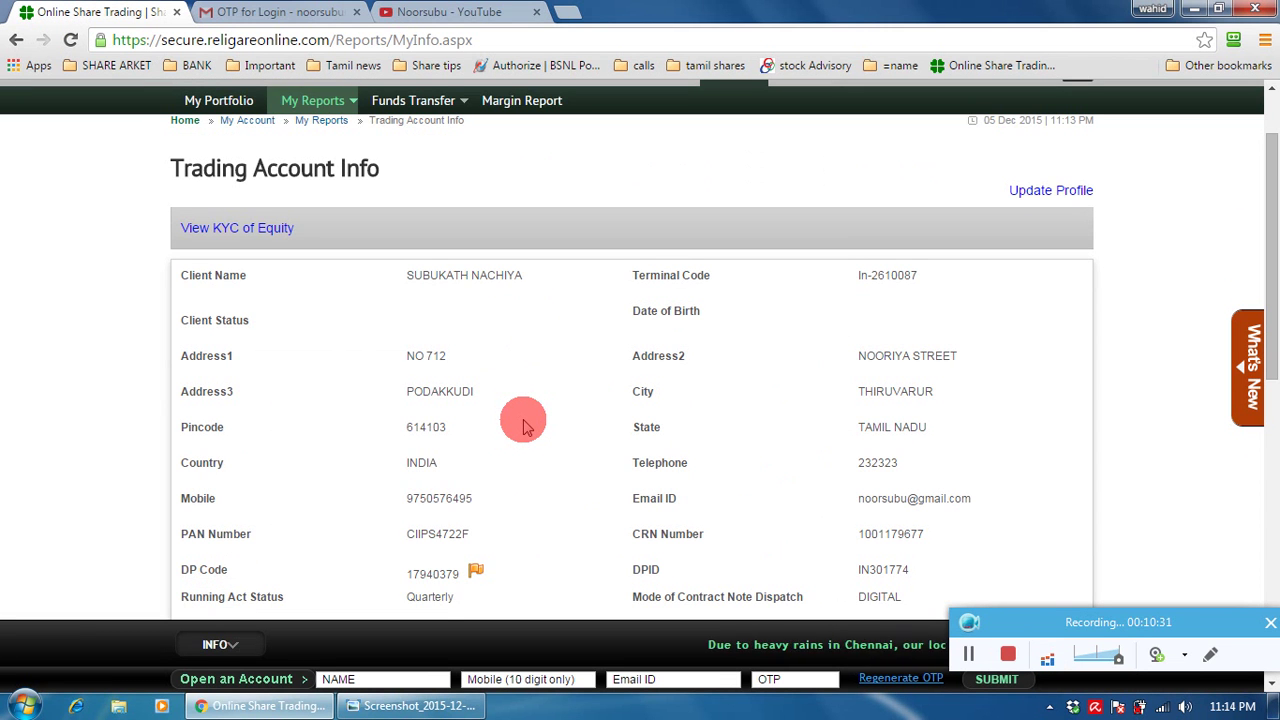
{"action": "scroll", "coordinate": [523, 425], "scroll_direction": "down", "scroll_amount": 1}
{"action": "scroll", "coordinate": [523, 425], "scroll_direction": "down", "scroll_amount": 1}
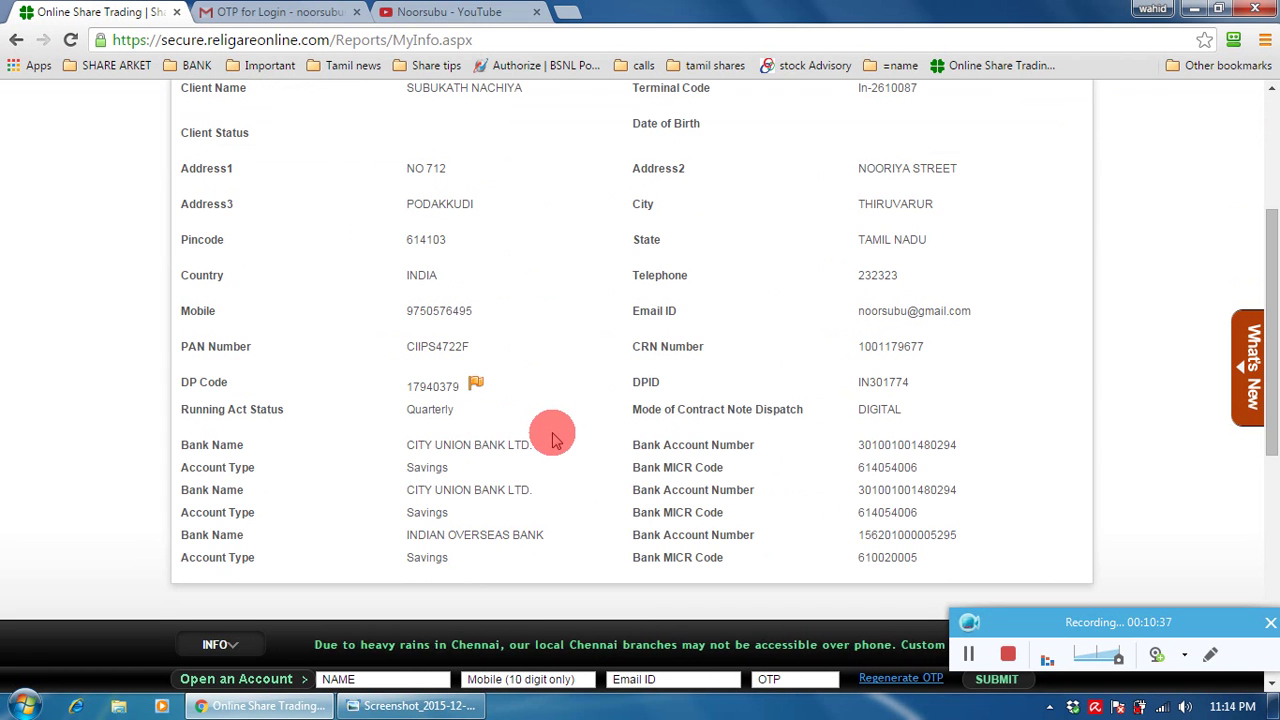
{"action": "scroll", "coordinate": [557, 440], "scroll_direction": "up", "scroll_amount": 1}
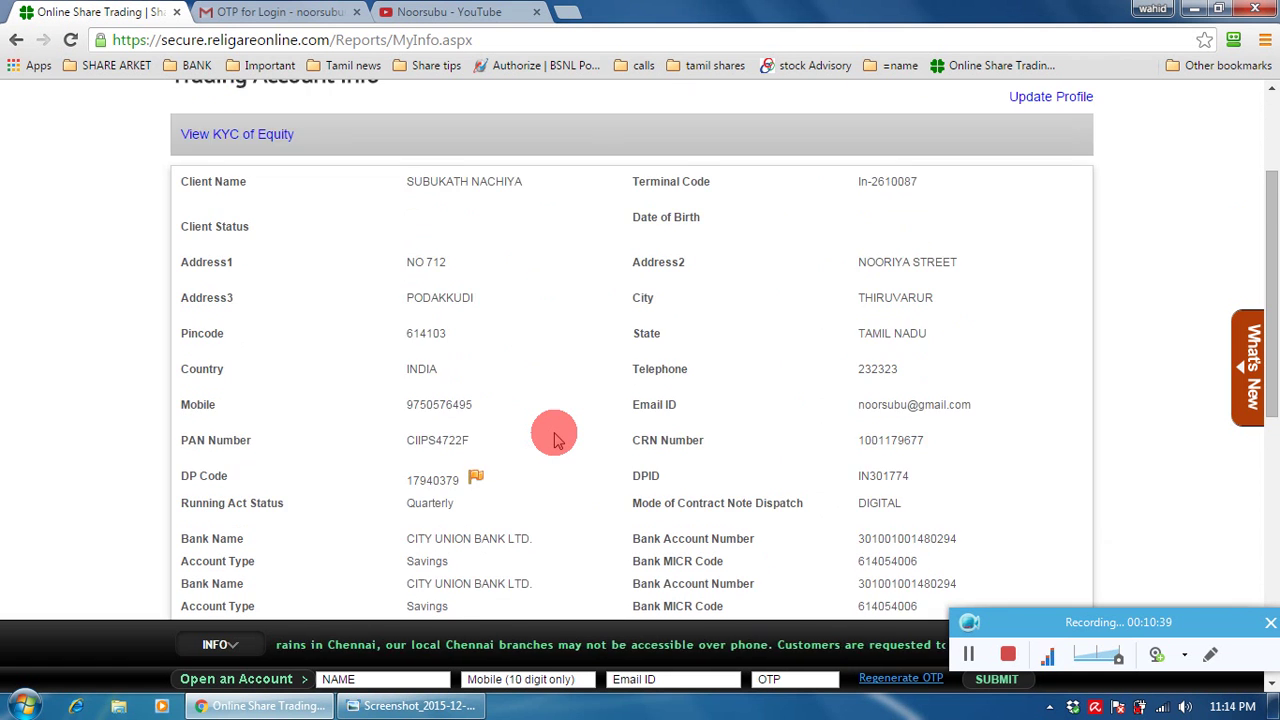
{"action": "scroll", "coordinate": [555, 437], "scroll_direction": "down", "scroll_amount": 1}
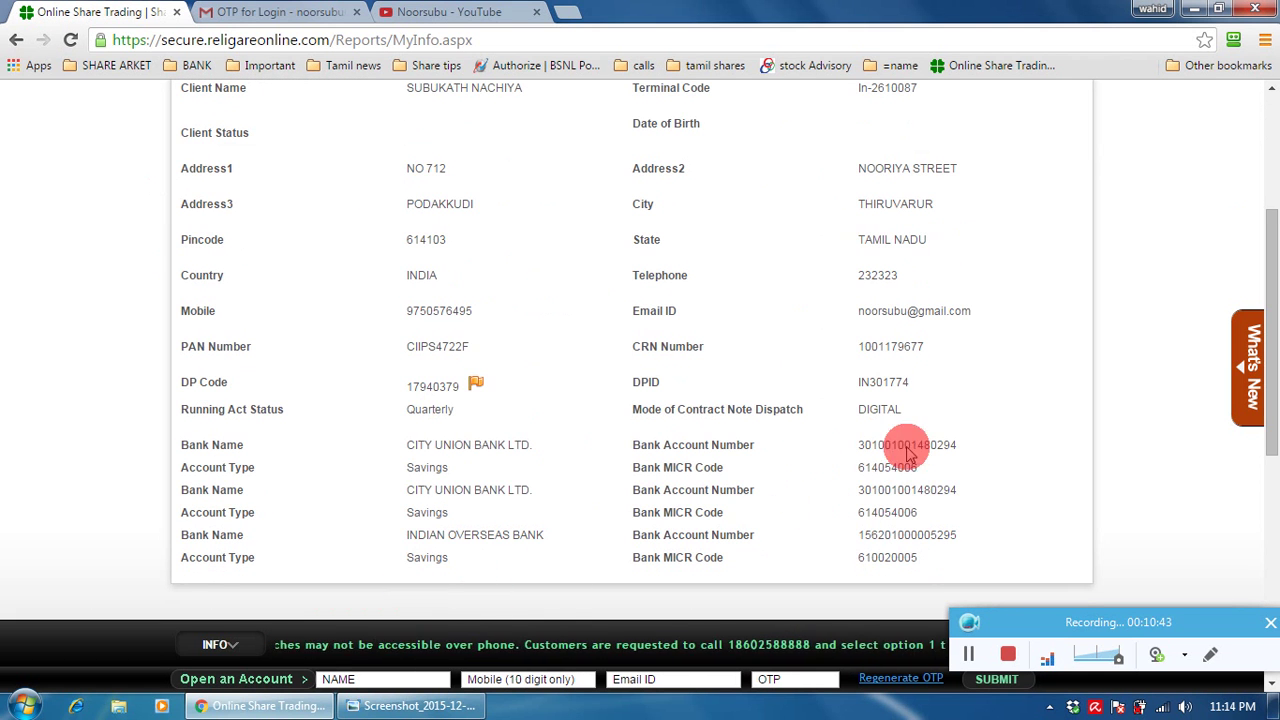
{"action": "scroll", "coordinate": [395, 528], "scroll_direction": "up", "scroll_amount": 3}
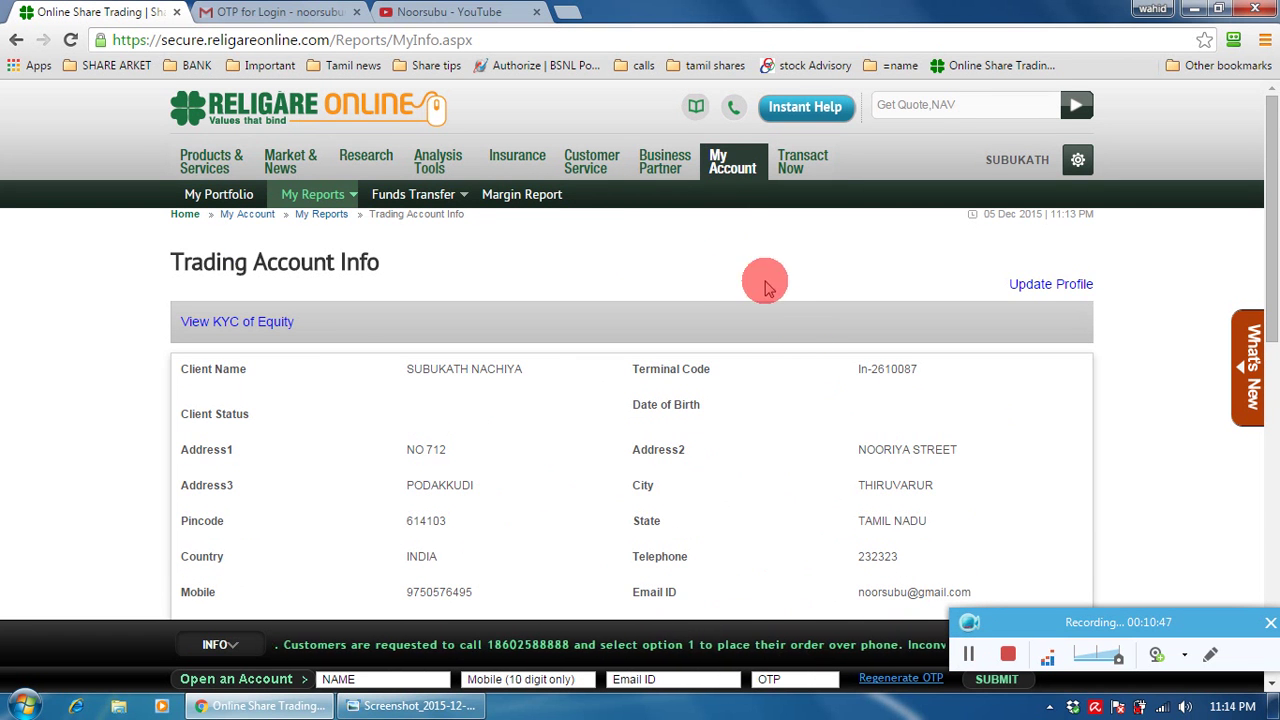
{"action": "mouse_move", "coordinate": [252, 186]}
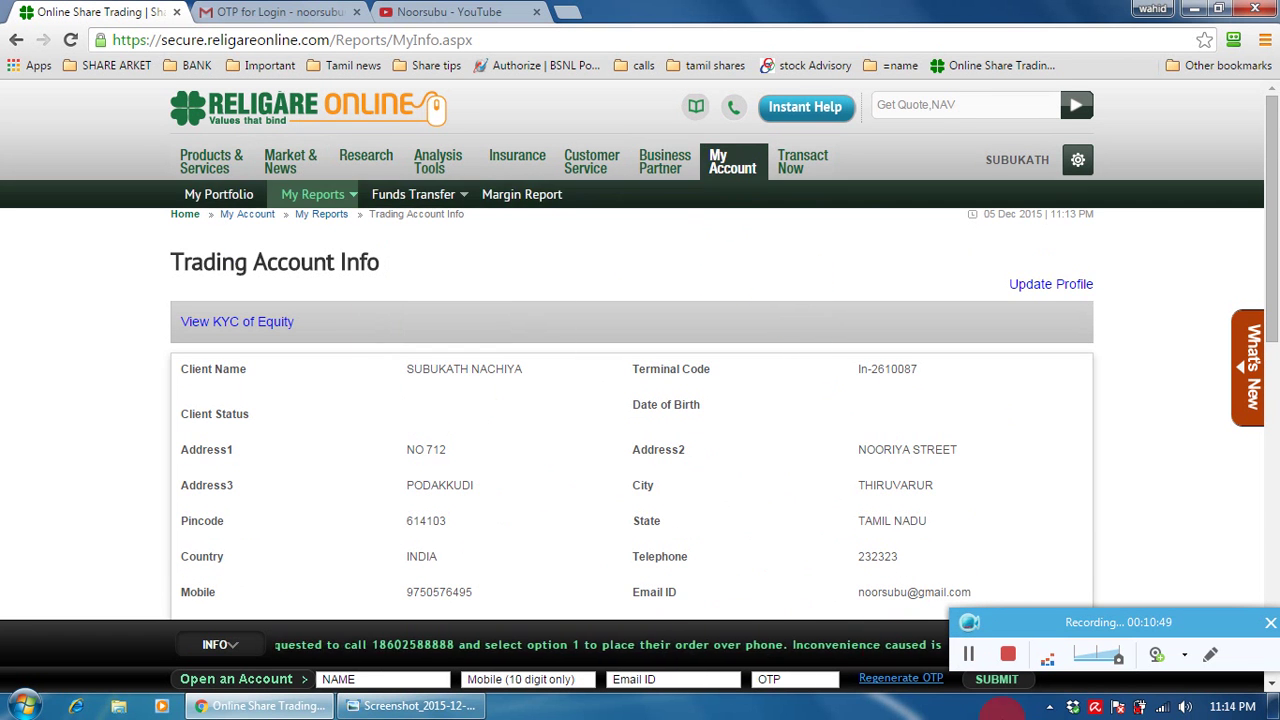
{"action": "left_click", "coordinate": [980, 655]}
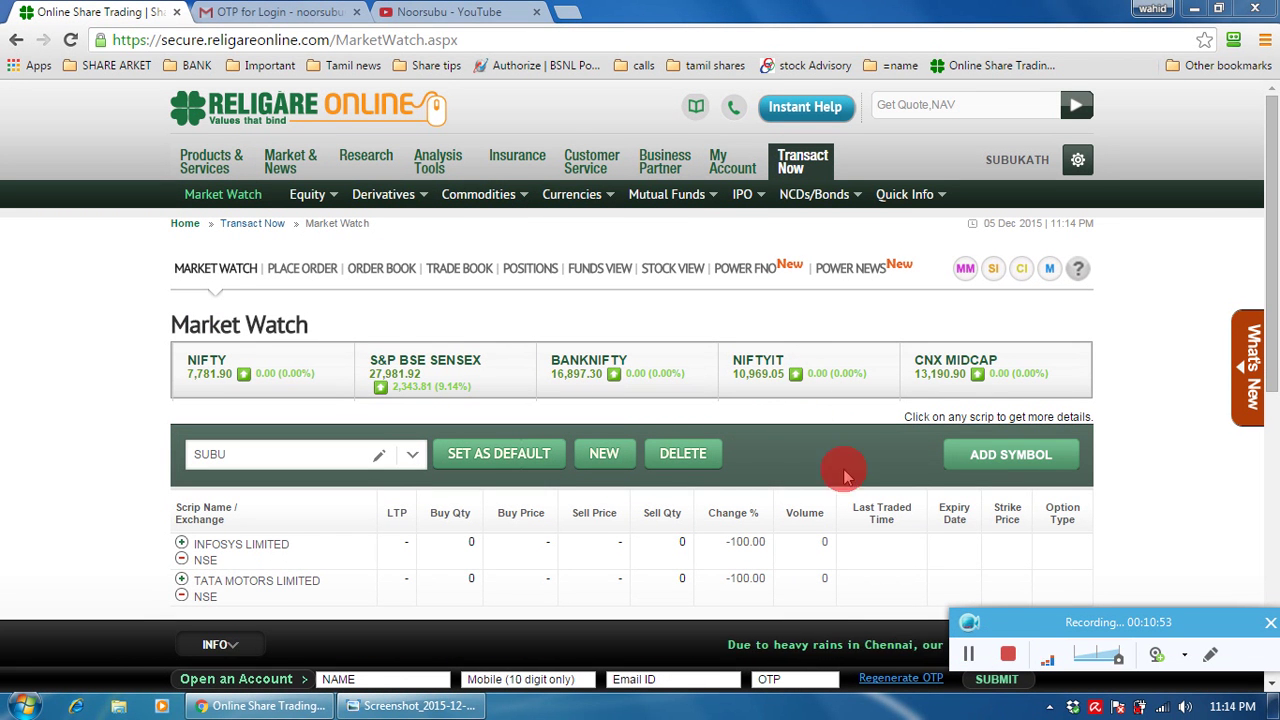
{"action": "scroll", "coordinate": [1250, 260], "scroll_direction": "down", "scroll_amount": 1}
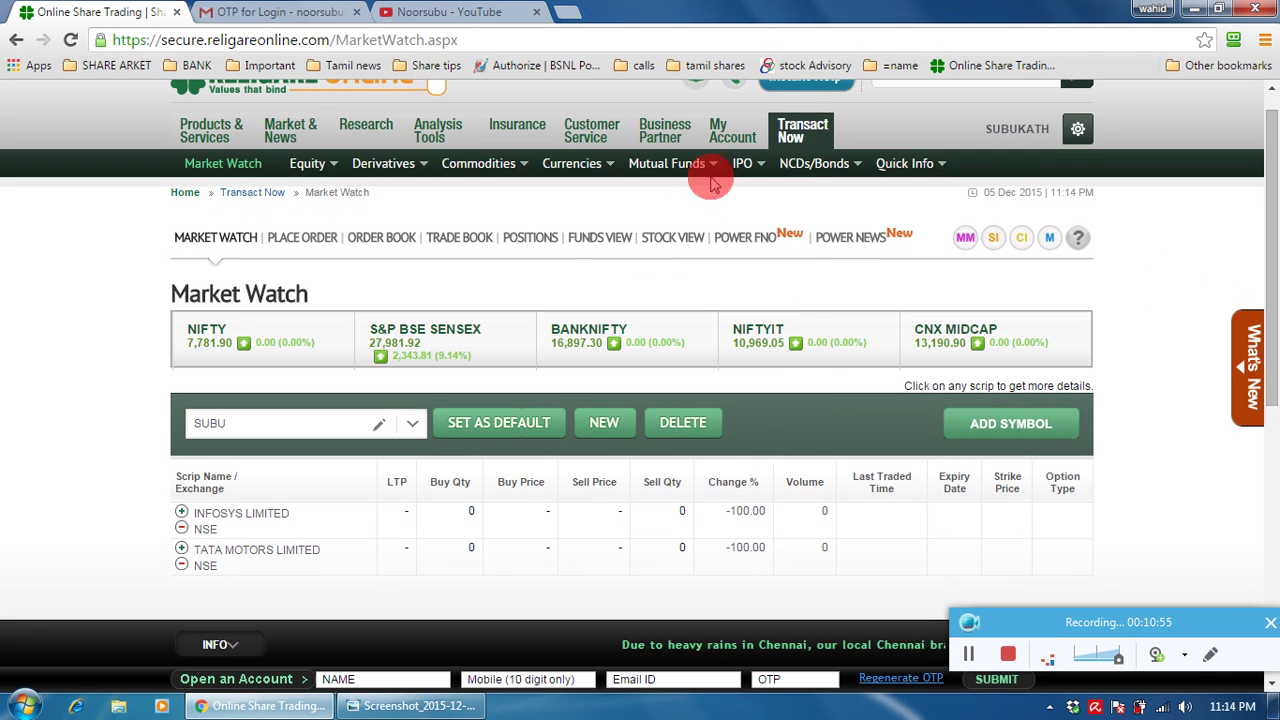
Open the My Portfolio page of the My Account section.
{"action": "mouse_move", "coordinate": [717, 137]}
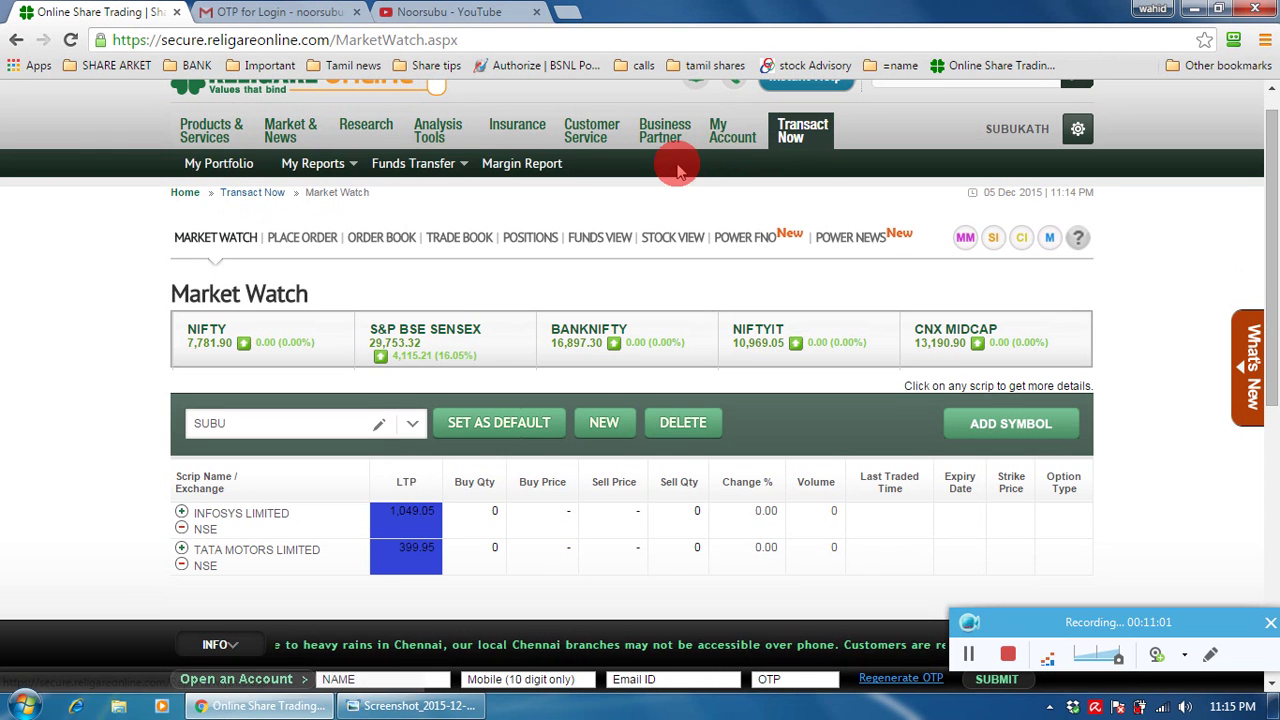
{"action": "mouse_move", "coordinate": [440, 172]}
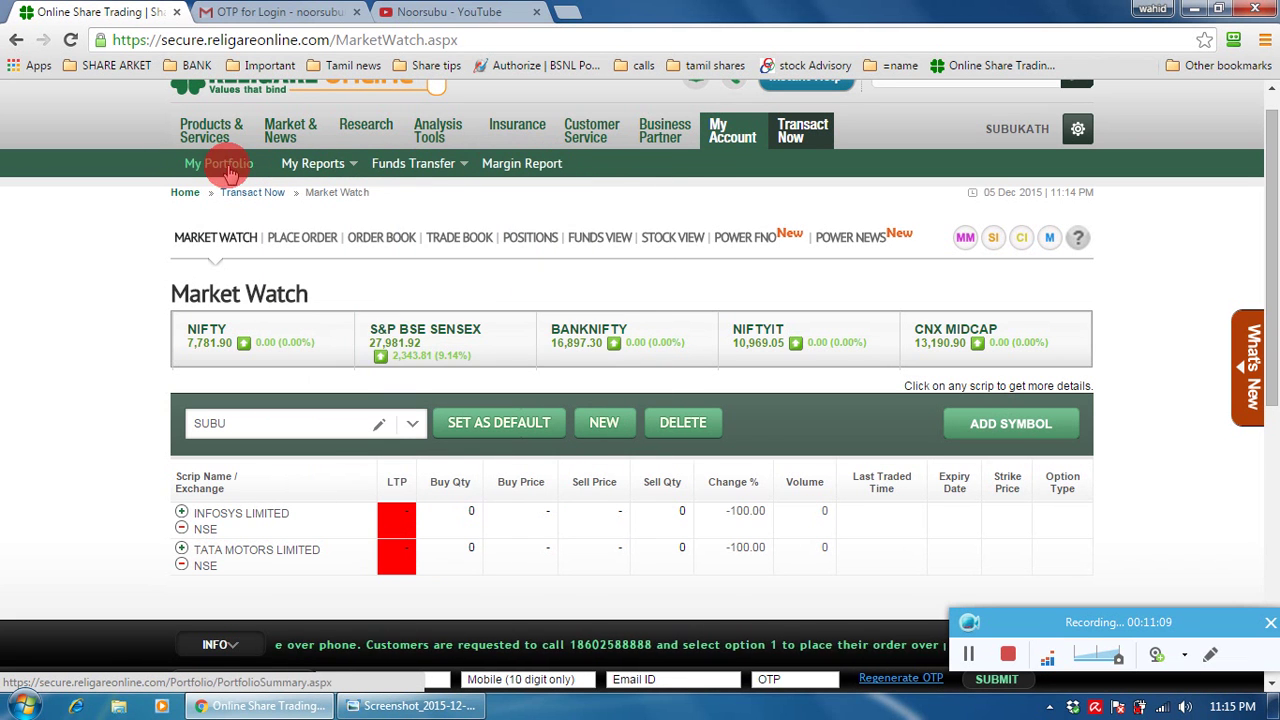
{"action": "mouse_move", "coordinate": [303, 167]}
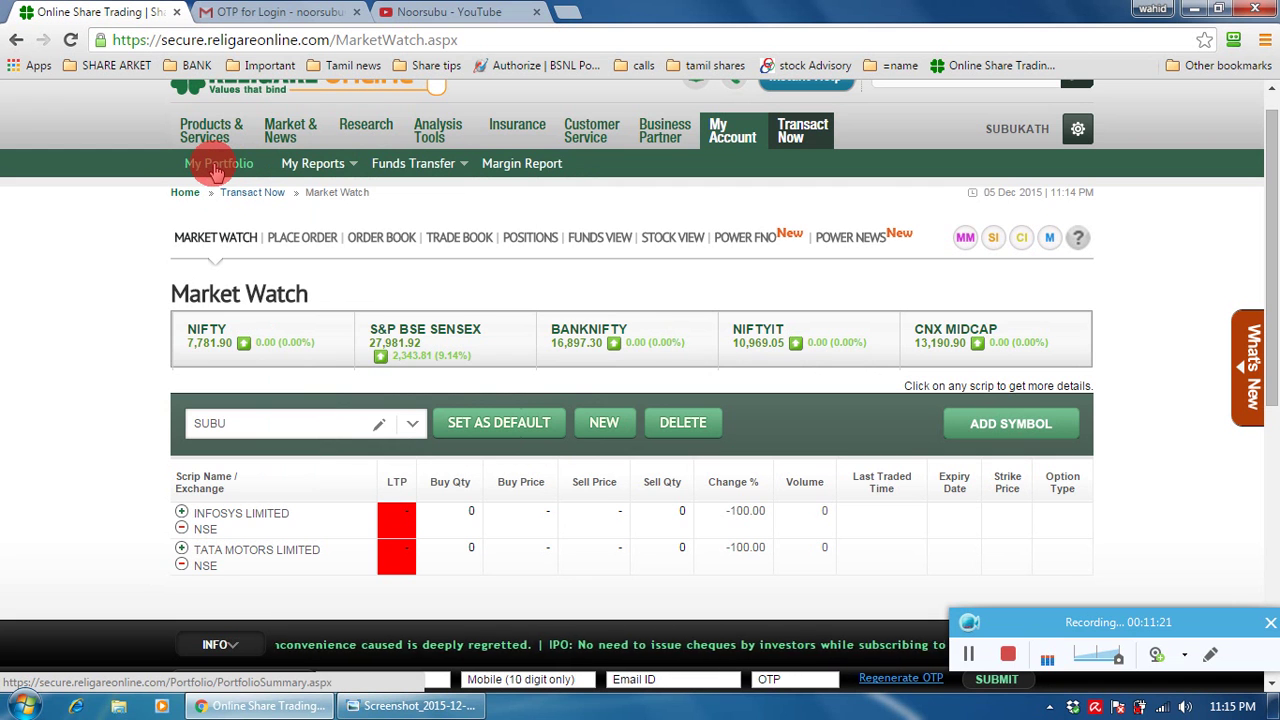
{"action": "left_click", "coordinate": [218, 168]}
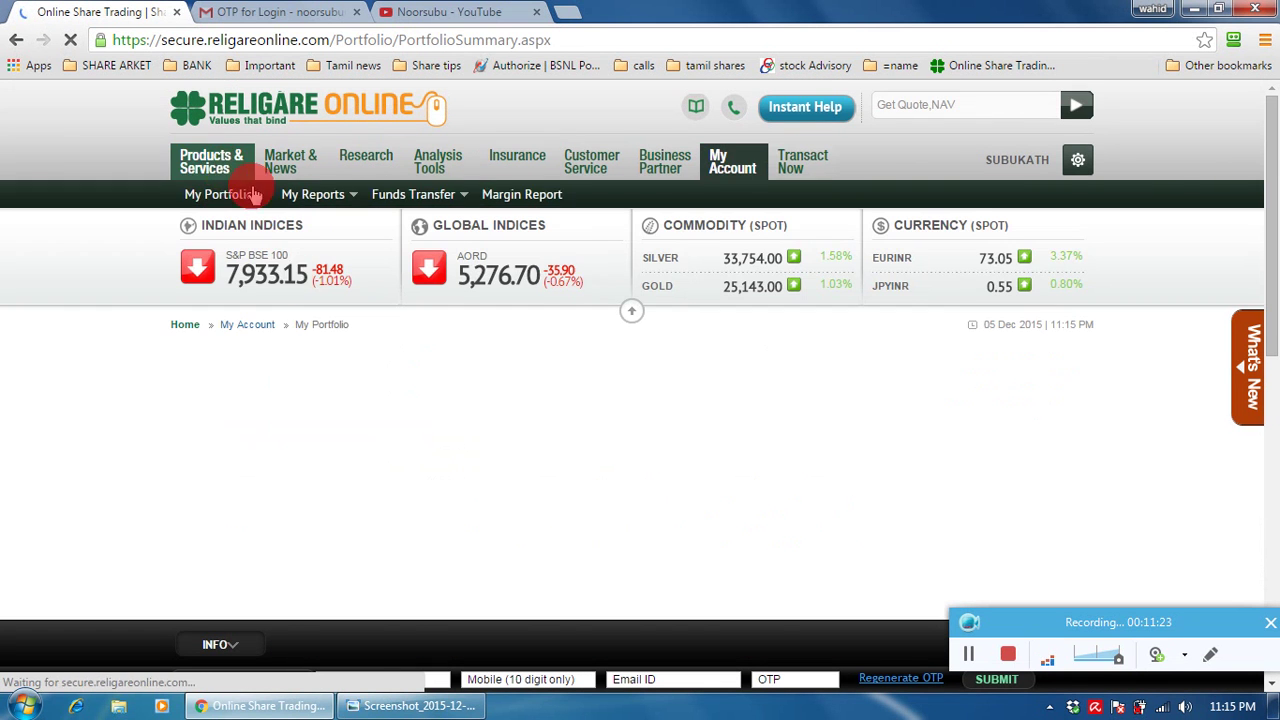
View the Manual Portfolio in Portfolio Summary and return to the Religare Portfolio.
{"action": "scroll", "coordinate": [390, 450], "scroll_direction": "down", "scroll_amount": 1}
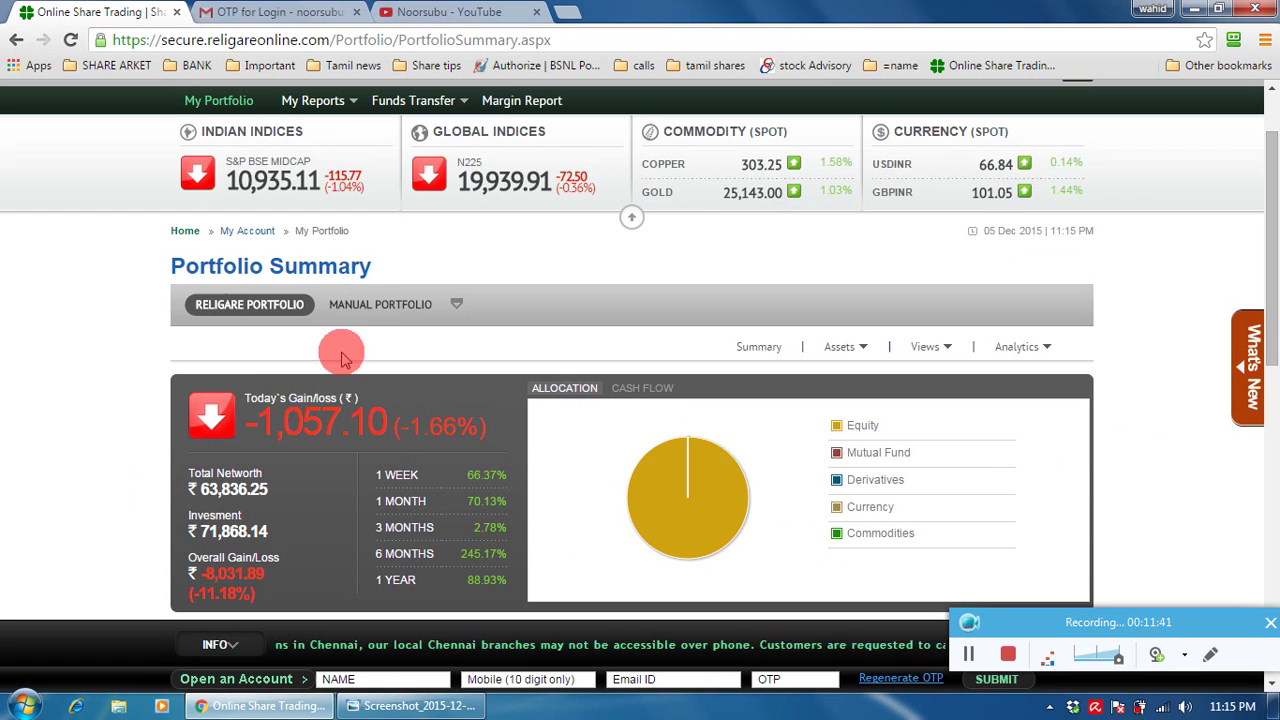
{"action": "left_click", "coordinate": [388, 307]}
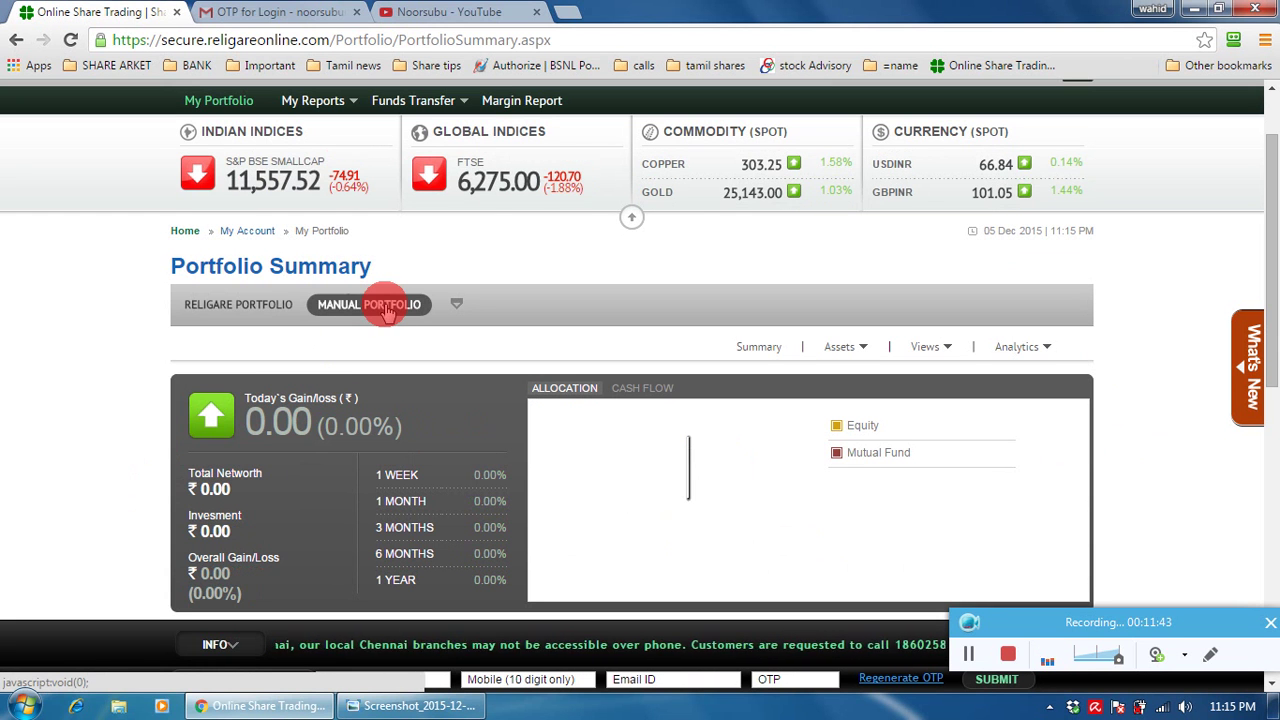
{"action": "left_click", "coordinate": [255, 312]}
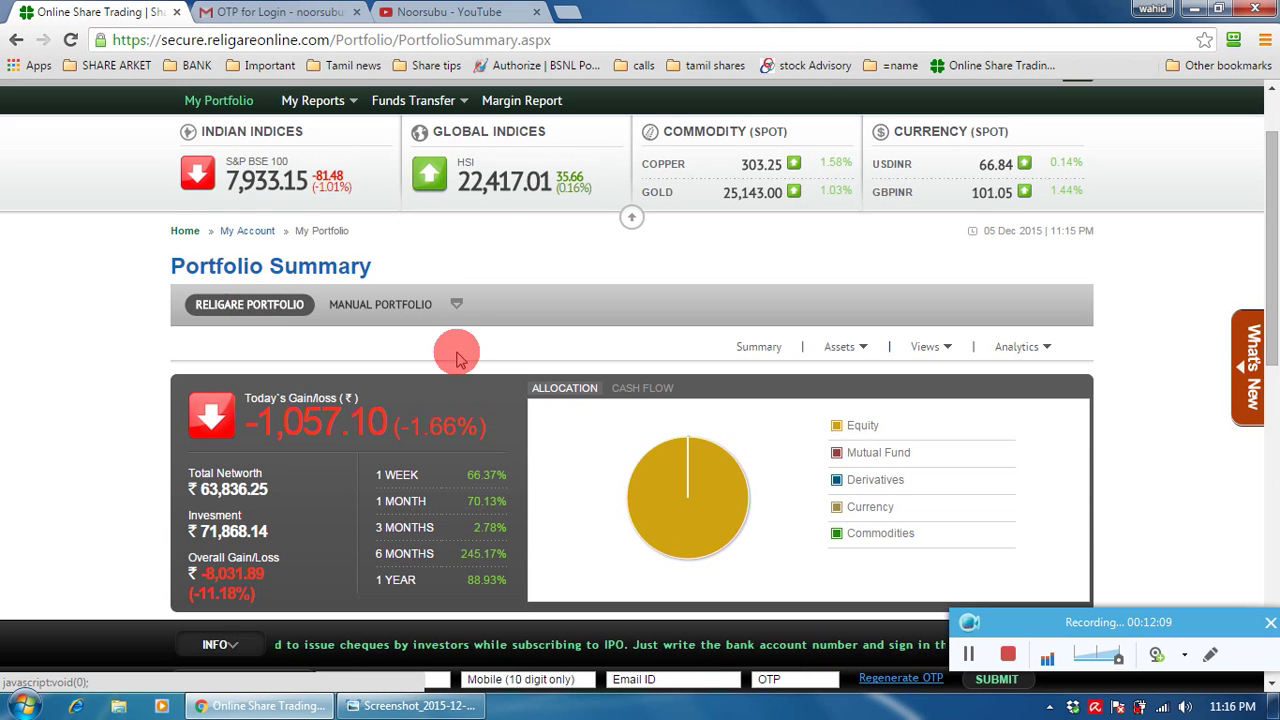
Examine the Religare Portfolio's gain/loss figures, total networth and the asset allocation pie chart with its legend.
{"action": "scroll", "coordinate": [420, 430], "scroll_direction": "down", "scroll_amount": 2}
{"action": "scroll", "coordinate": [394, 420], "scroll_direction": "up", "scroll_amount": 2}
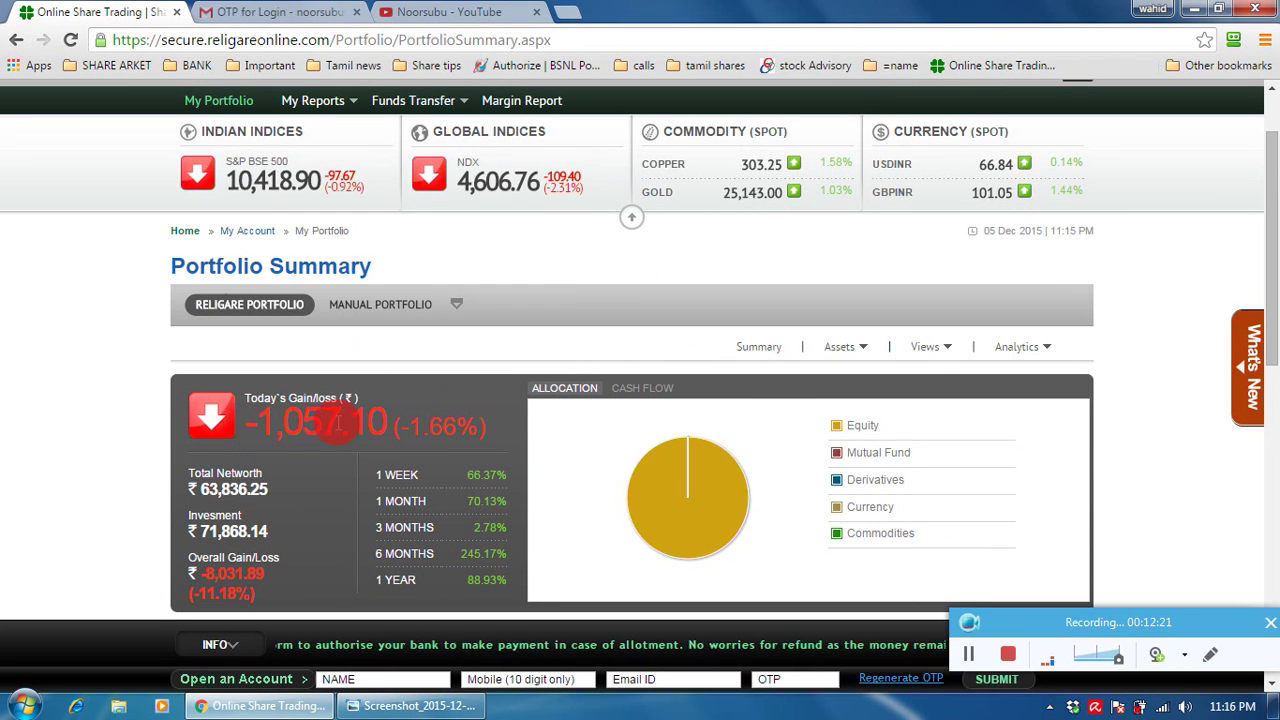
{"action": "scroll", "coordinate": [470, 455], "scroll_direction": "down", "scroll_amount": 2}
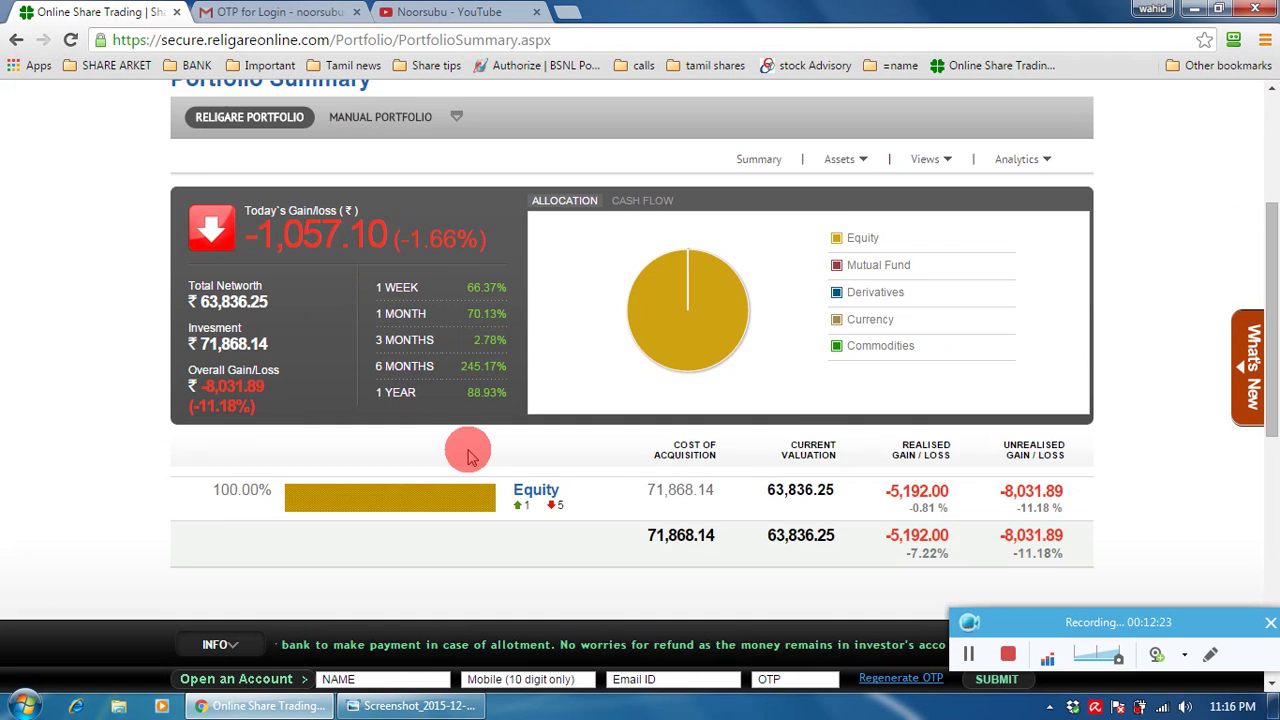
{"action": "scroll", "coordinate": [846, 360], "scroll_direction": "up", "scroll_amount": 1}
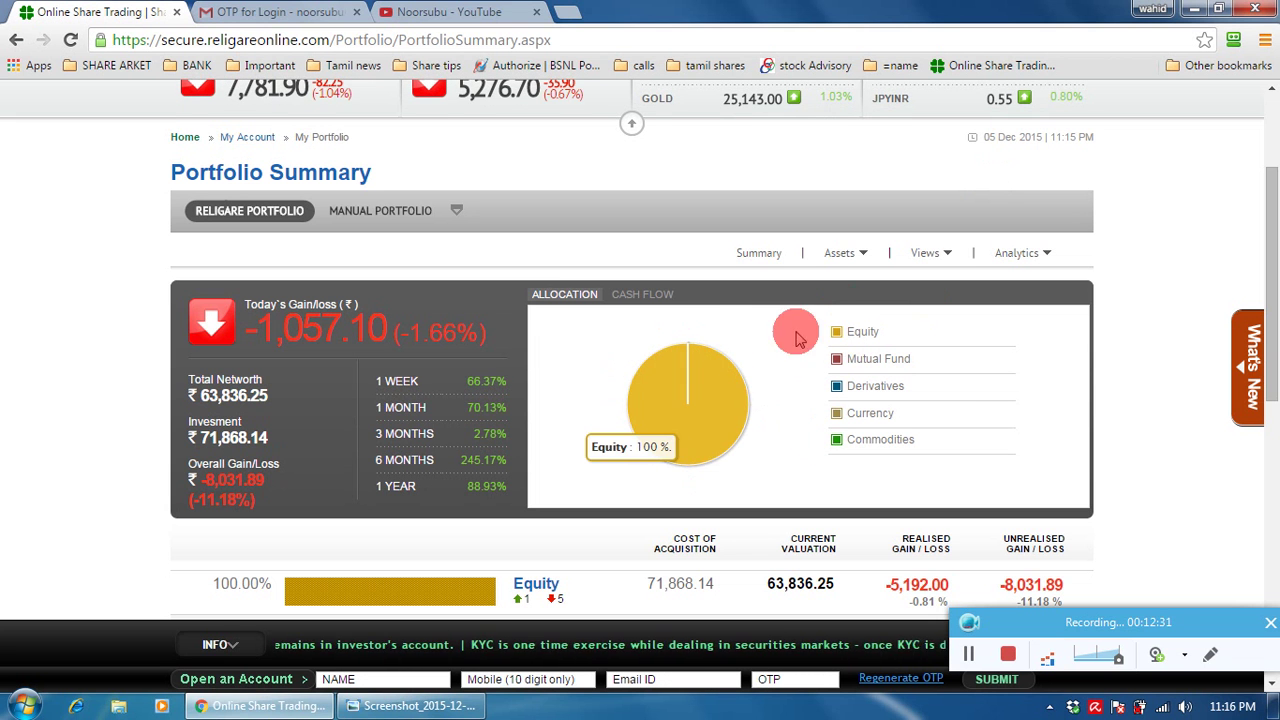
{"action": "mouse_move", "coordinate": [651, 429]}
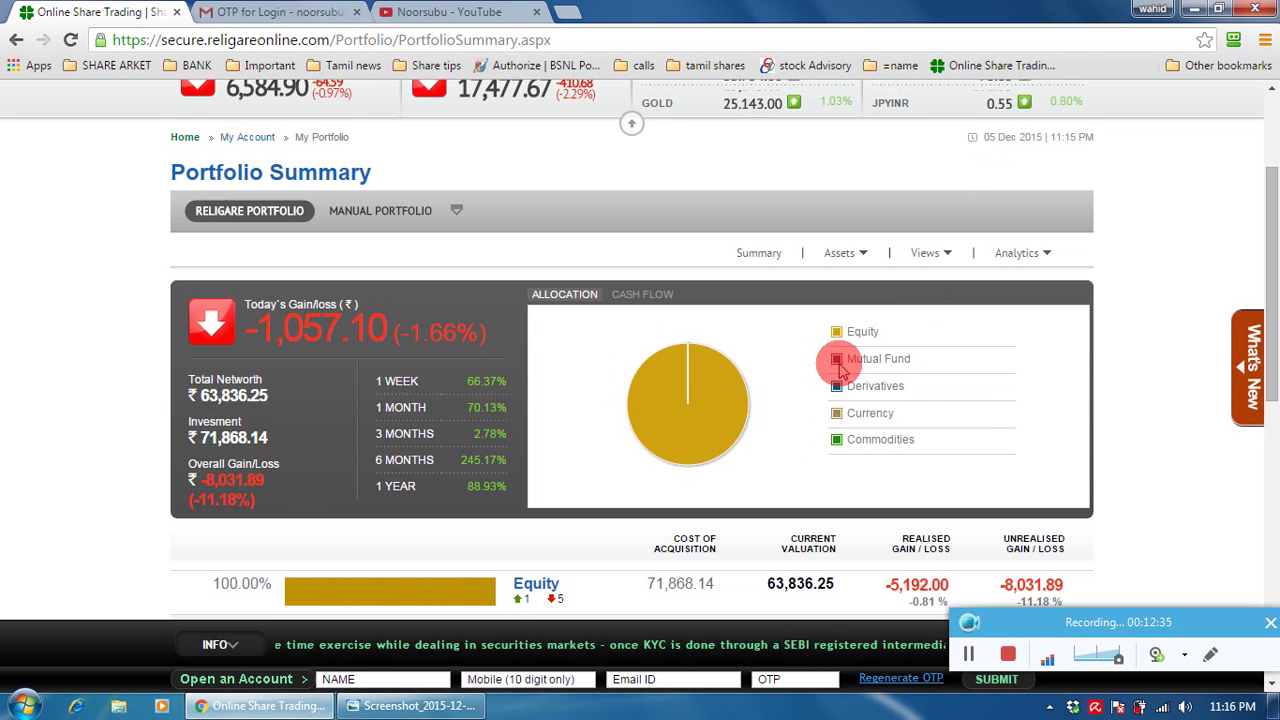
{"action": "mouse_move", "coordinate": [666, 357]}
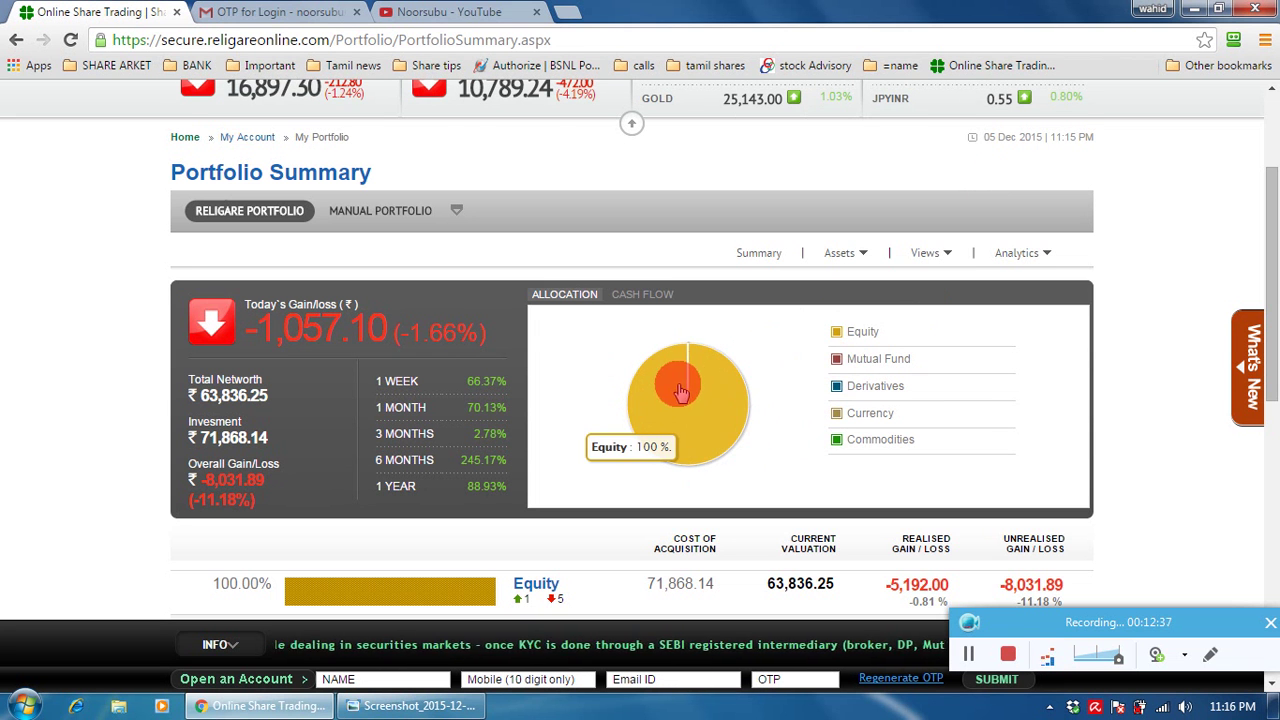
Open the Equity portfolio breakdown and review Coal India Ltd.'s LTP, quantity and average buy price in Stock Holdings.
{"action": "scroll", "coordinate": [720, 440], "scroll_direction": "down", "scroll_amount": 1}
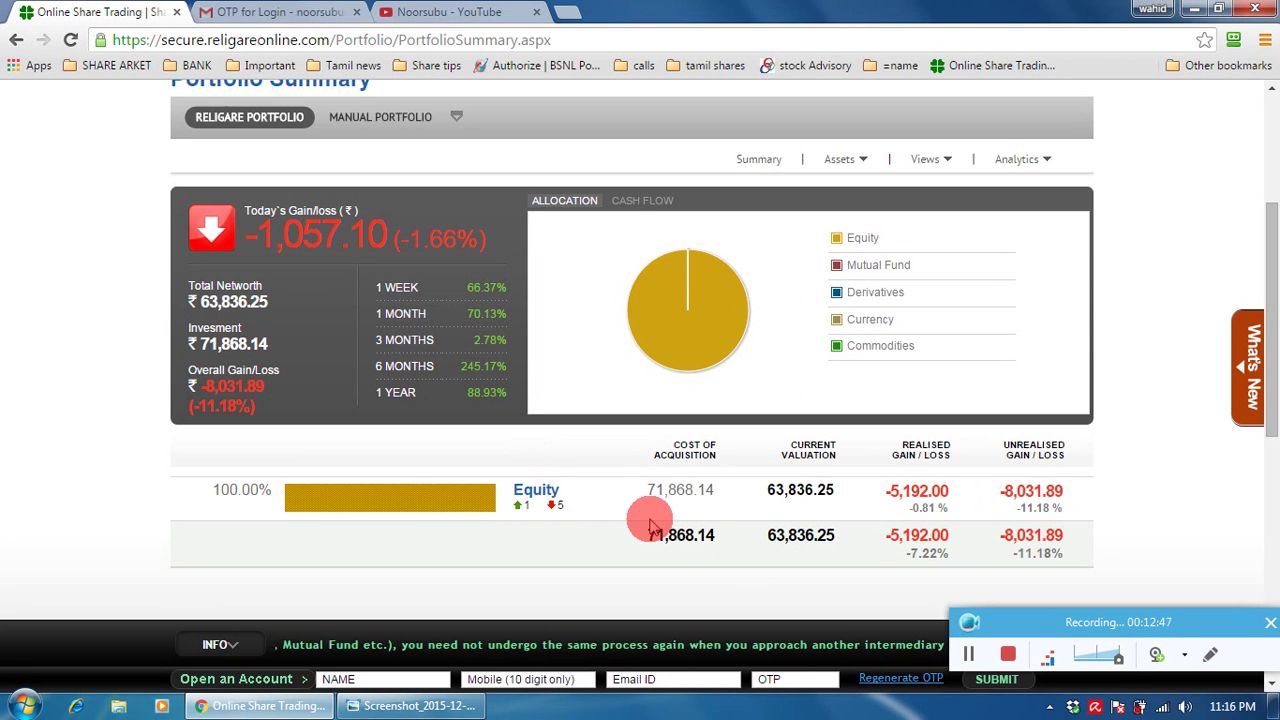
{"action": "left_click", "coordinate": [530, 495]}
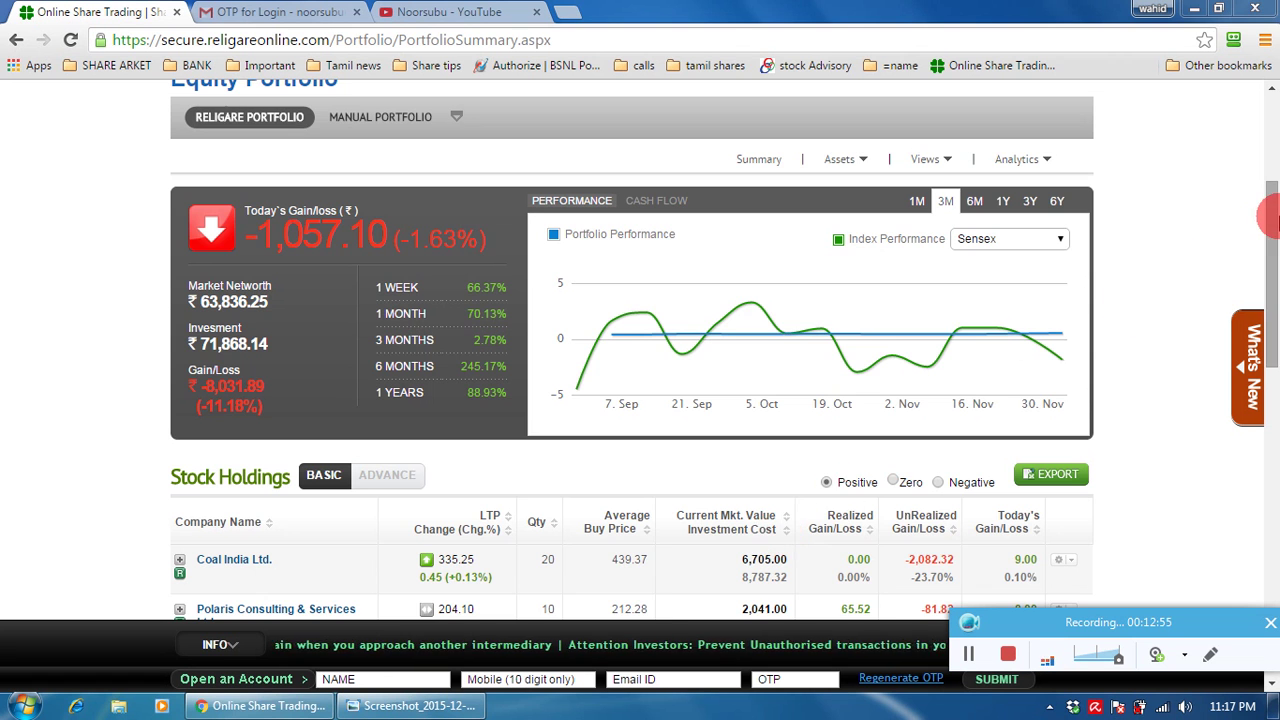
{"action": "left_click_drag", "start_coordinate": [1268, 208], "coordinate": [1270, 327]}
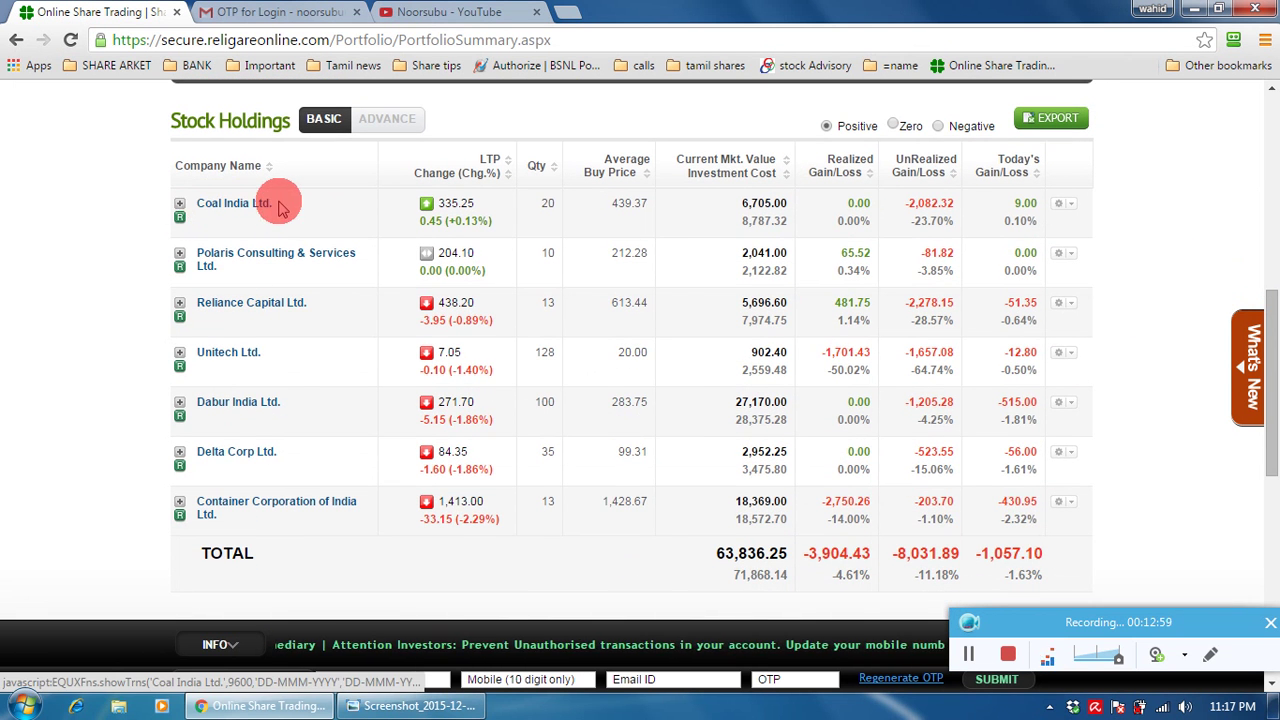
{"action": "double_click", "coordinate": [452, 208]}
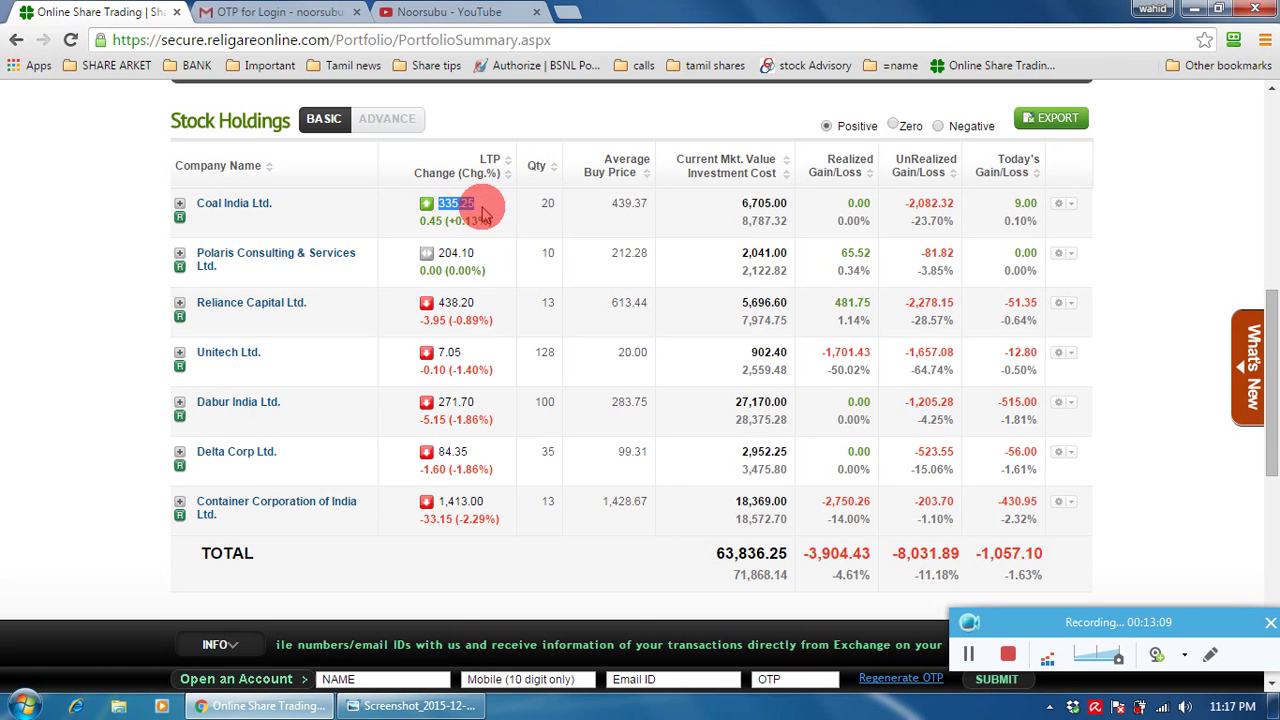
{"action": "left_click", "coordinate": [542, 208]}
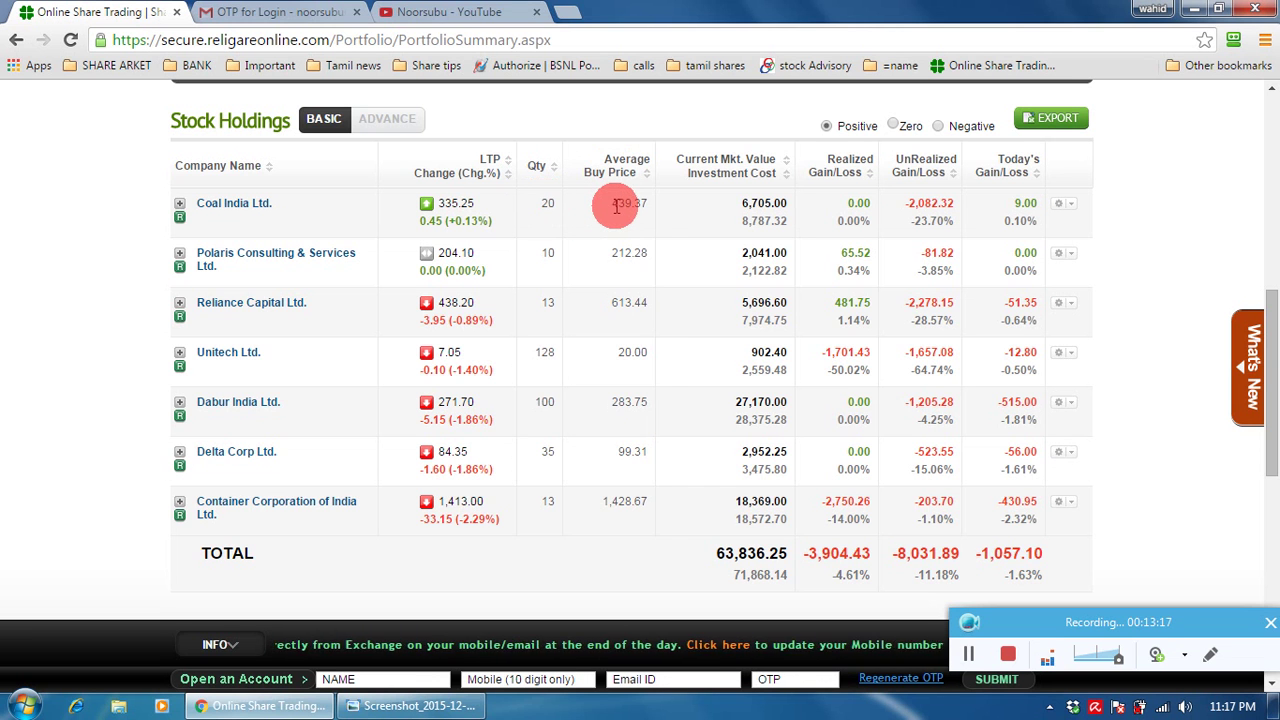
{"action": "left_click_drag", "start_coordinate": [614, 204], "coordinate": [630, 237]}
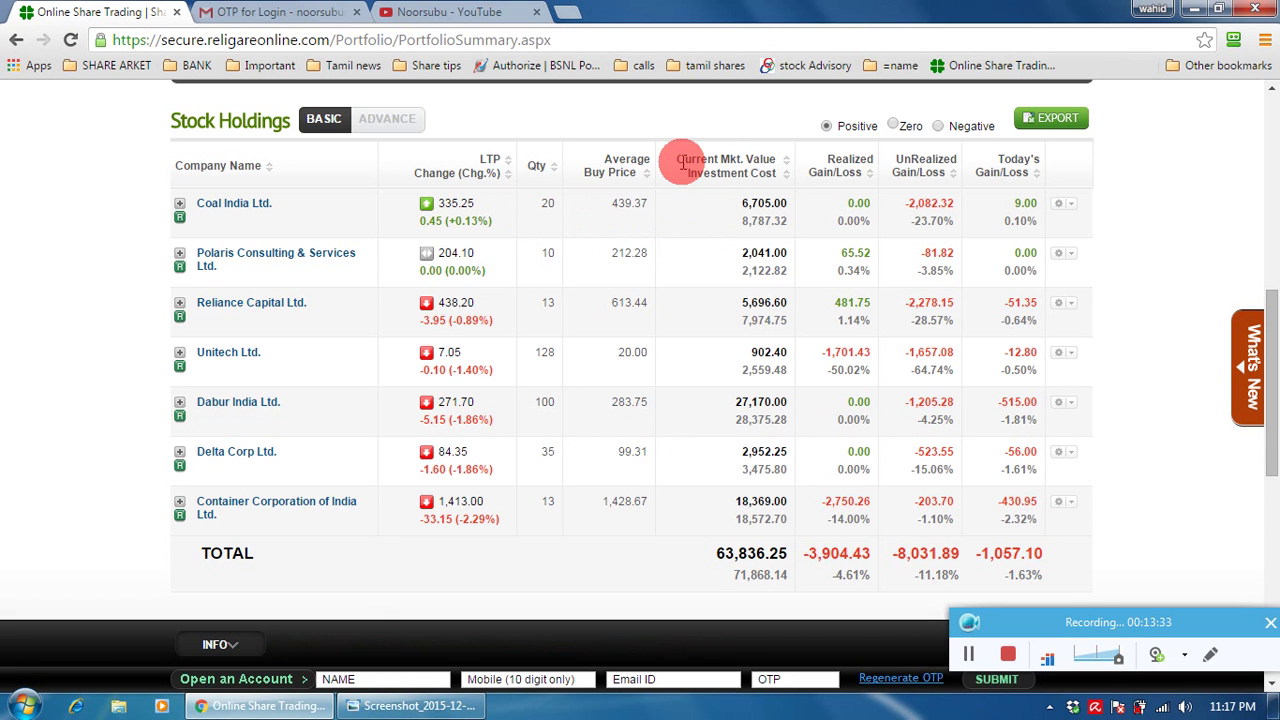
Compare the current market value with the investment cost for Coal India Ltd. in Stock Holdings.
{"action": "left_click_drag", "start_coordinate": [677, 161], "coordinate": [780, 161]}
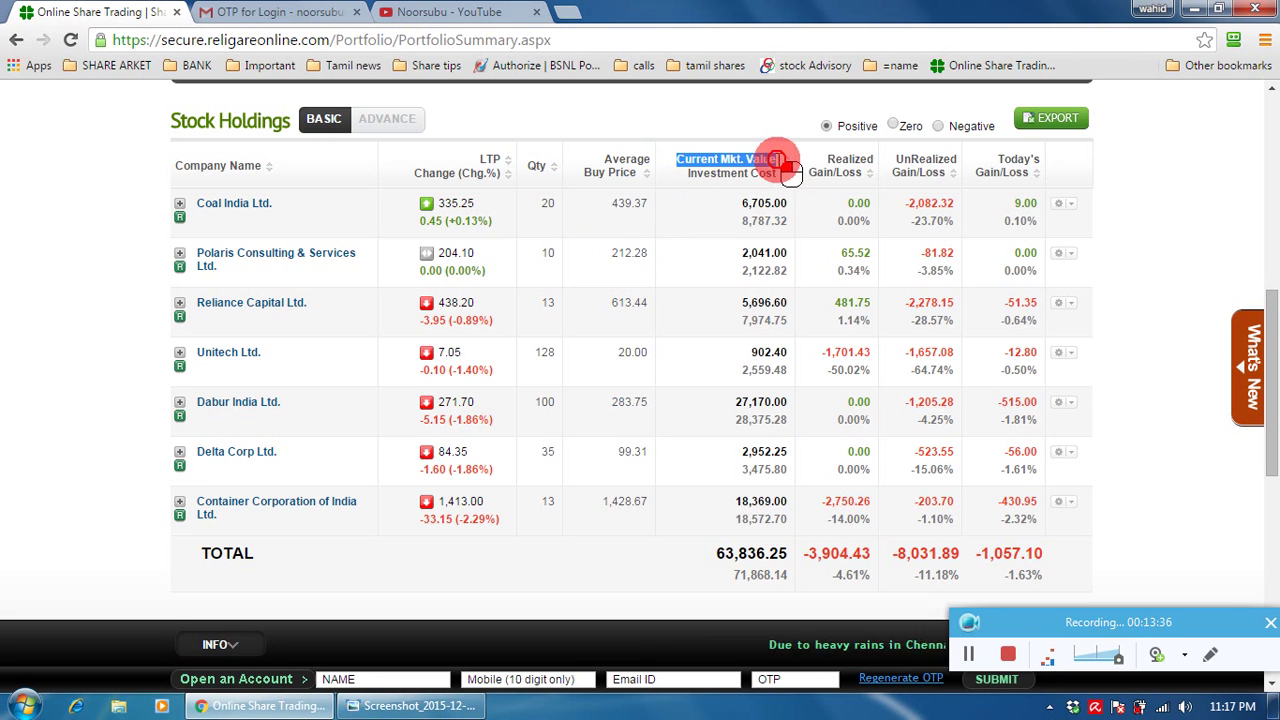
{"action": "left_click", "coordinate": [750, 205]}
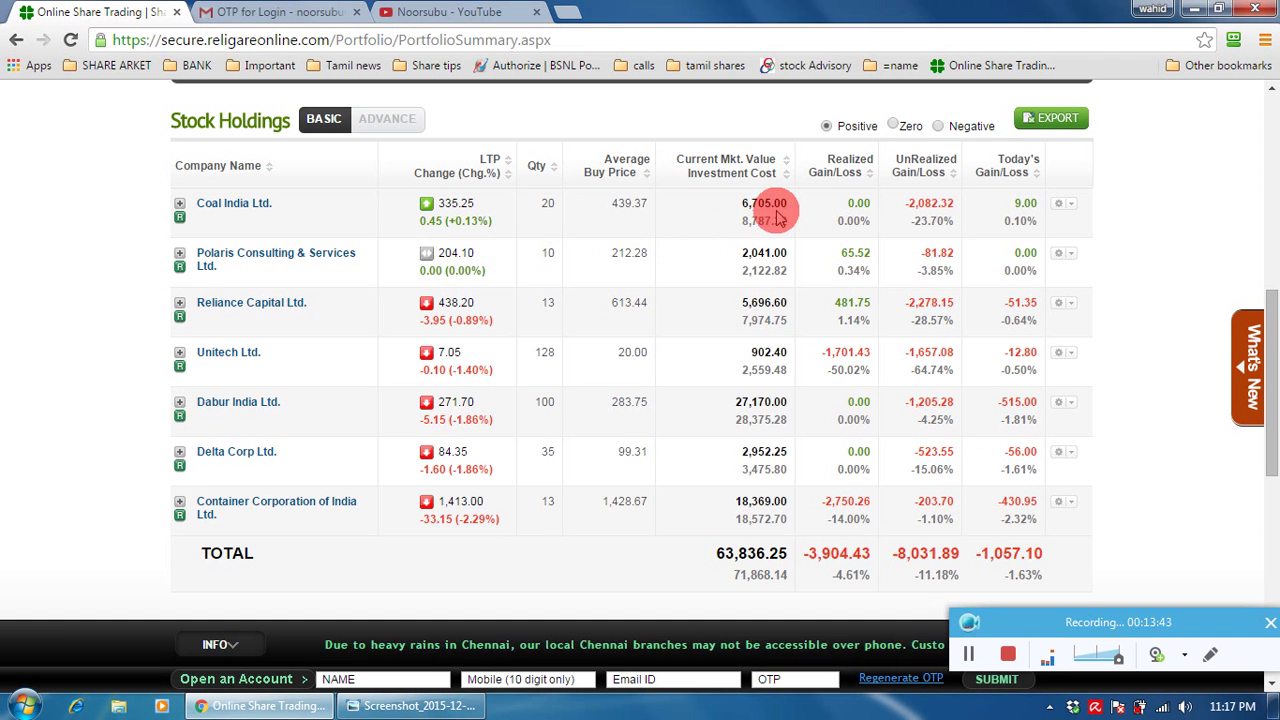
{"action": "left_click_drag", "start_coordinate": [788, 203], "coordinate": [758, 208]}
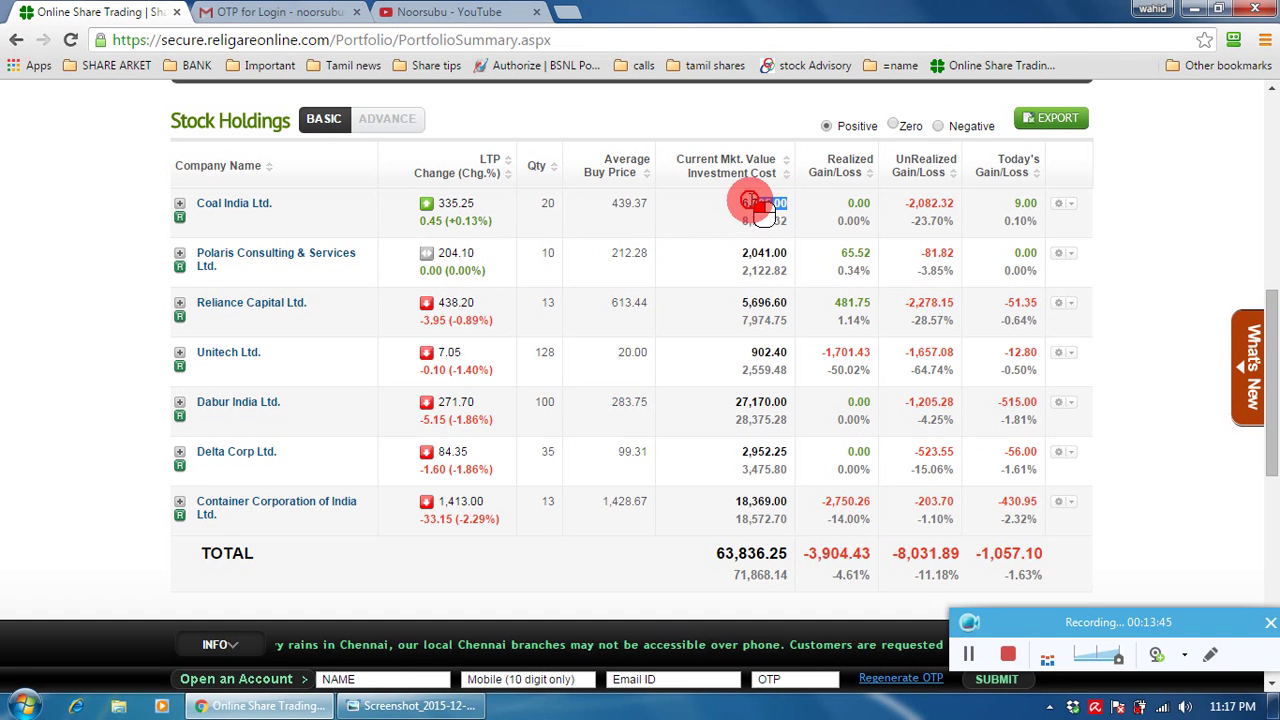
{"action": "left_click", "coordinate": [705, 217]}
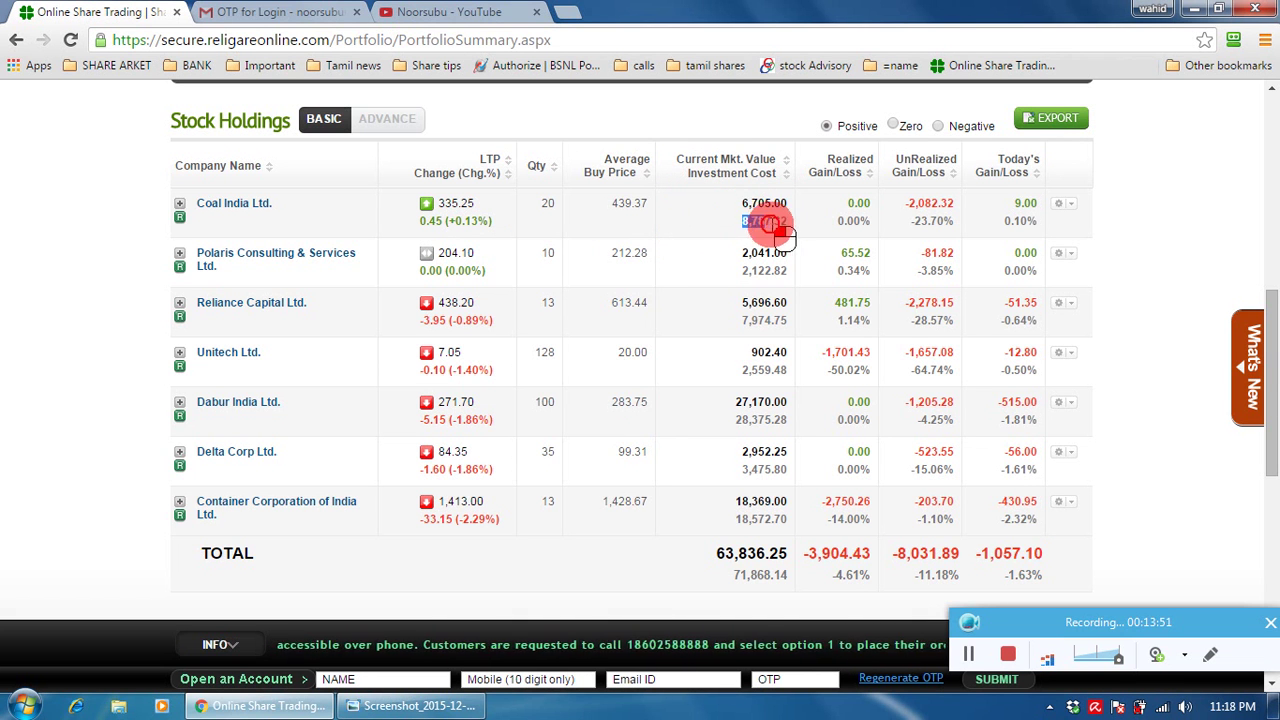
{"action": "left_click", "coordinate": [690, 225]}
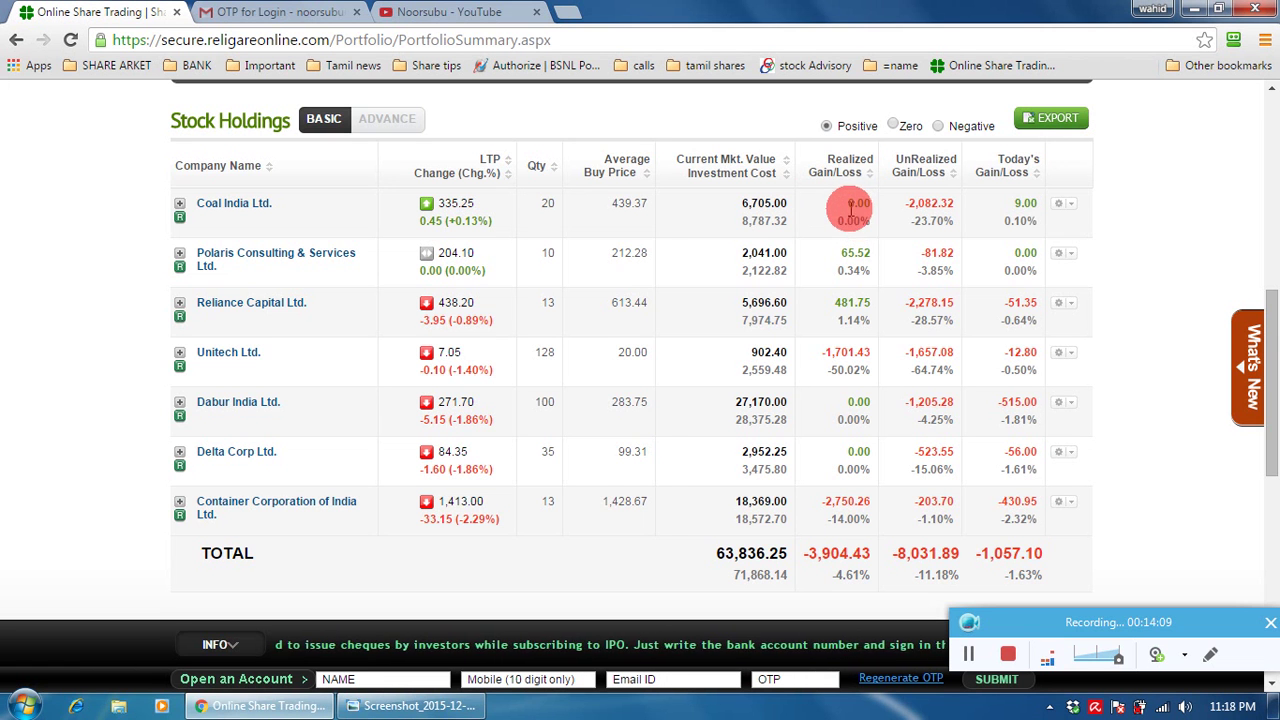
Review Coal India Ltd.'s realized and unrealized gain/loss figures.
{"action": "left_click_drag", "start_coordinate": [849, 196], "coordinate": [869, 217]}
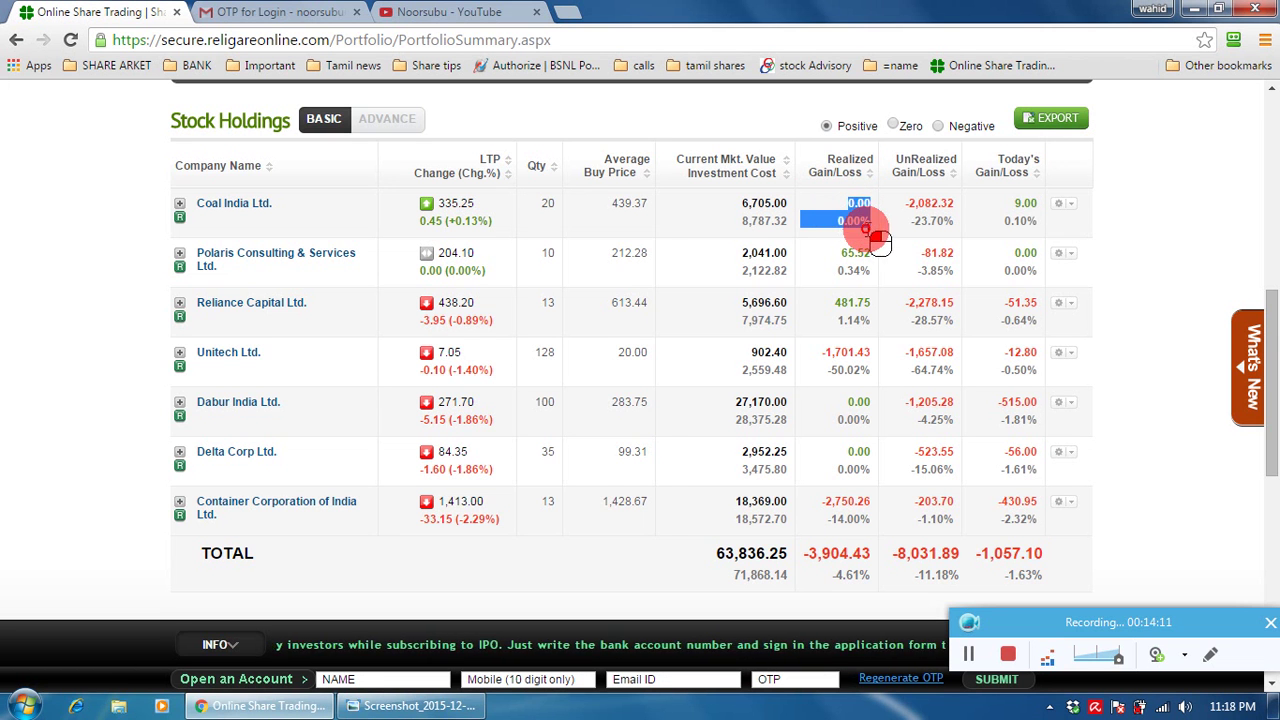
{"action": "left_click", "coordinate": [855, 248]}
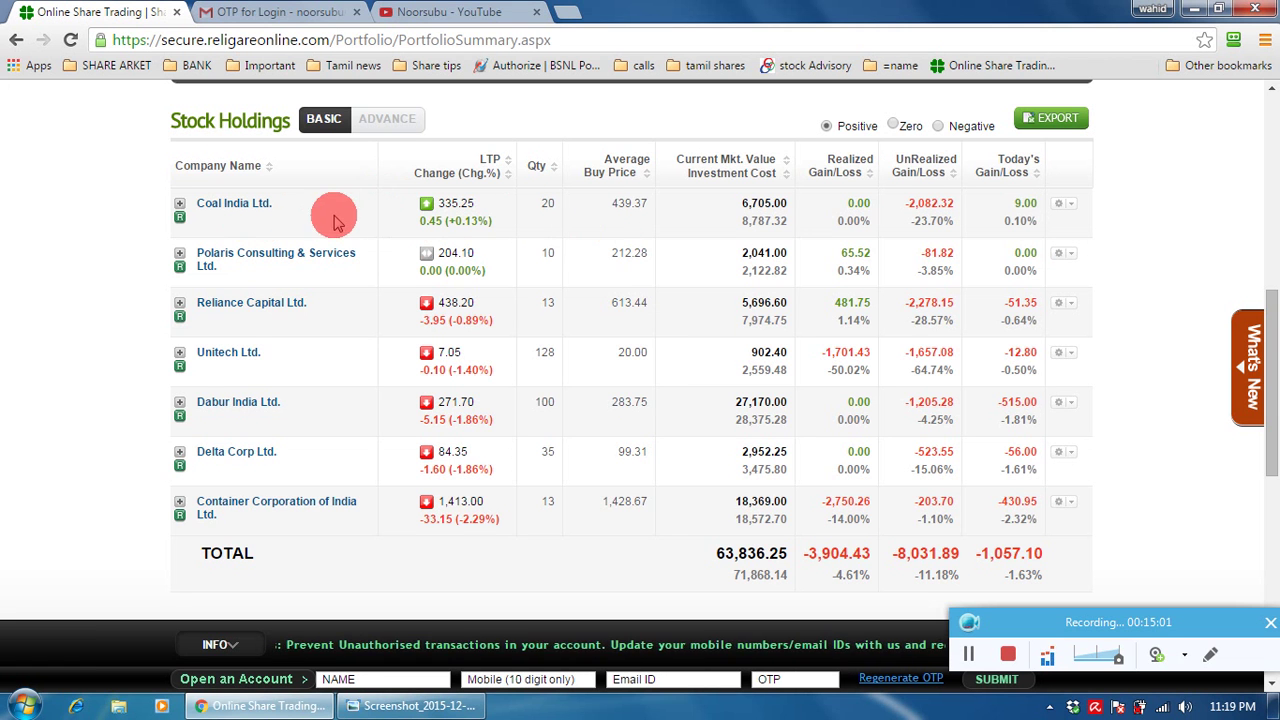
{"action": "double_click", "coordinate": [913, 203]}
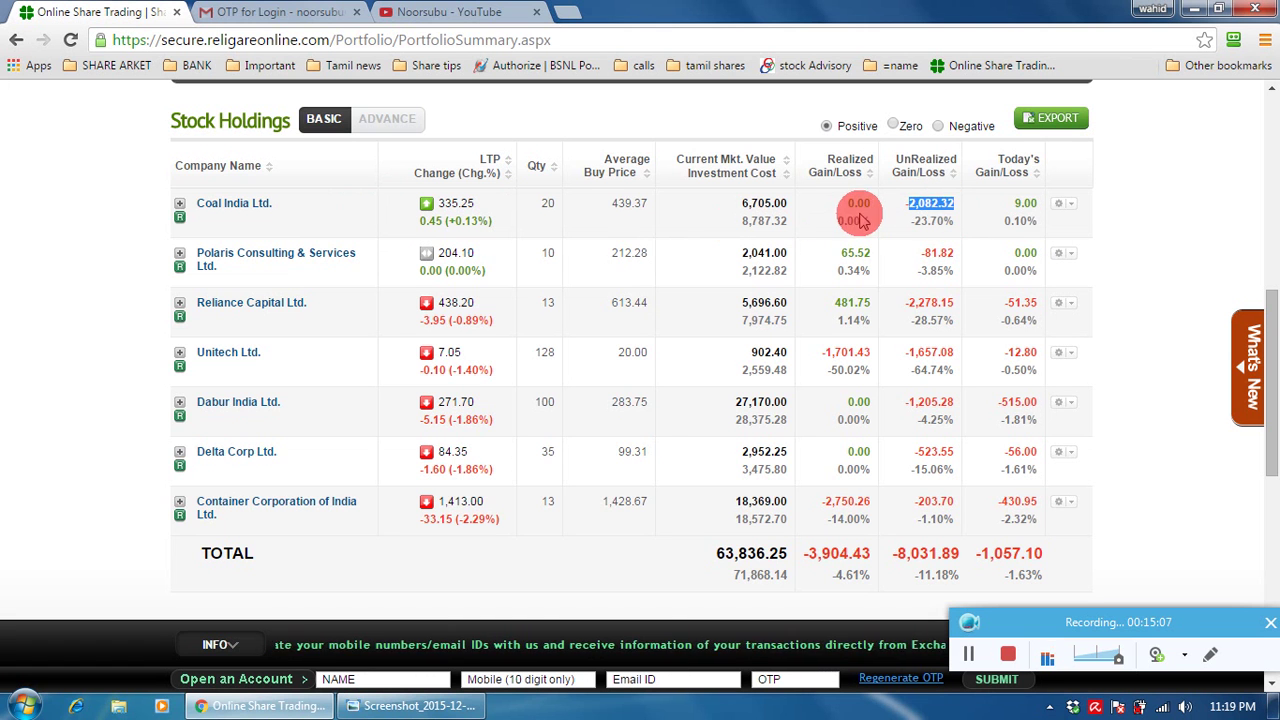
{"action": "left_click", "coordinate": [858, 201]}
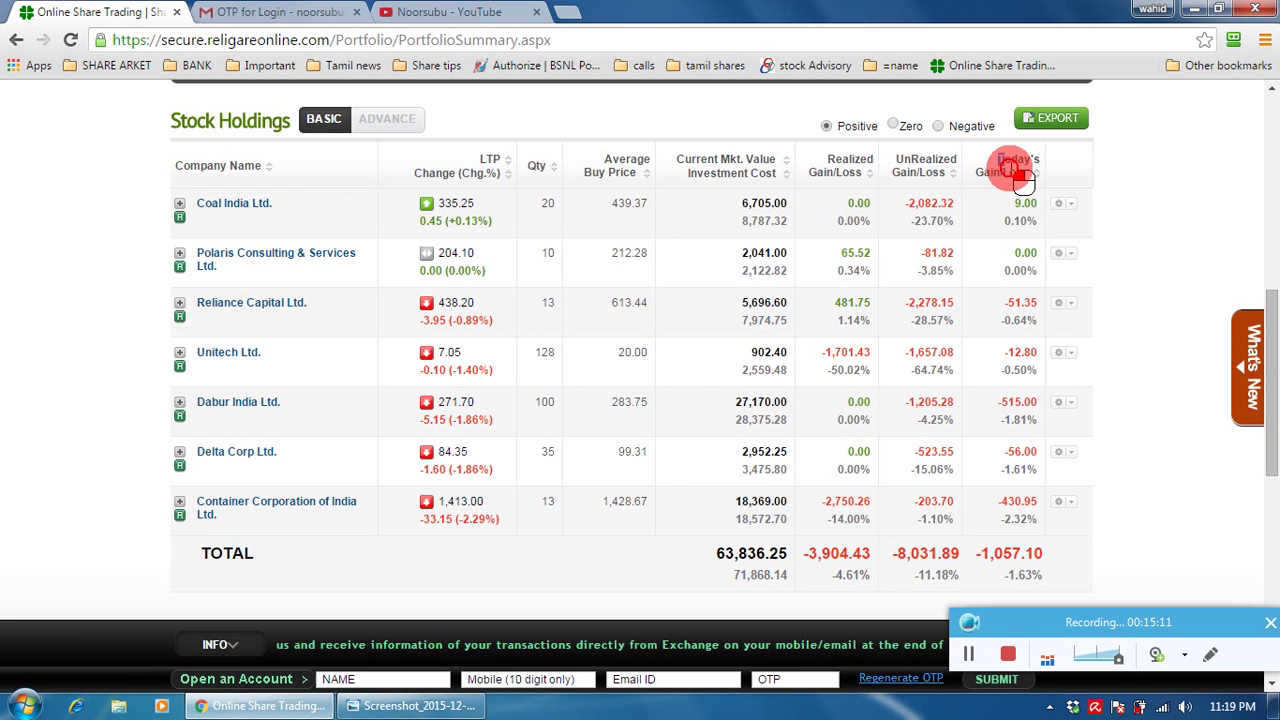
Examine the Today's Gain/Loss column and relate the market value and investment cost columns to Unrealized Gain/Loss.
{"action": "left_click_drag", "start_coordinate": [1010, 165], "coordinate": [1040, 180]}
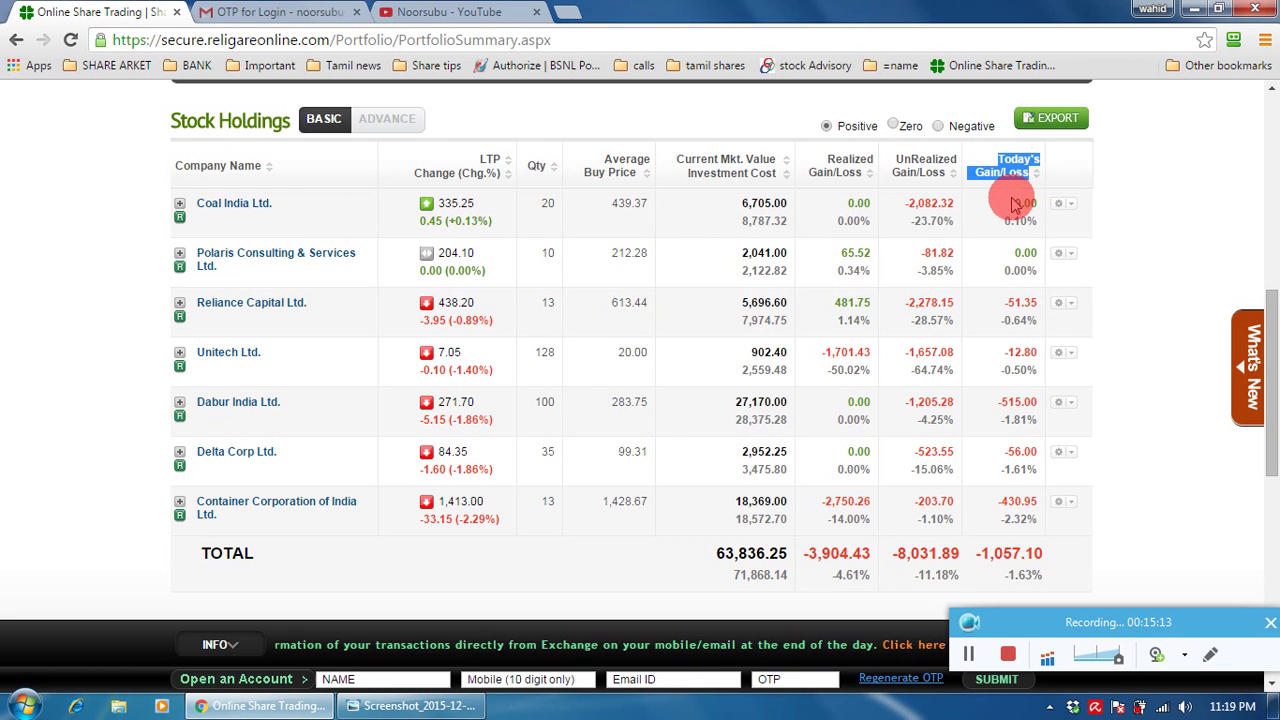
{"action": "left_click", "coordinate": [1012, 215]}
{"action": "left_click_drag", "start_coordinate": [660, 150], "coordinate": [871, 177]}
{"action": "left_click", "coordinate": [903, 240]}
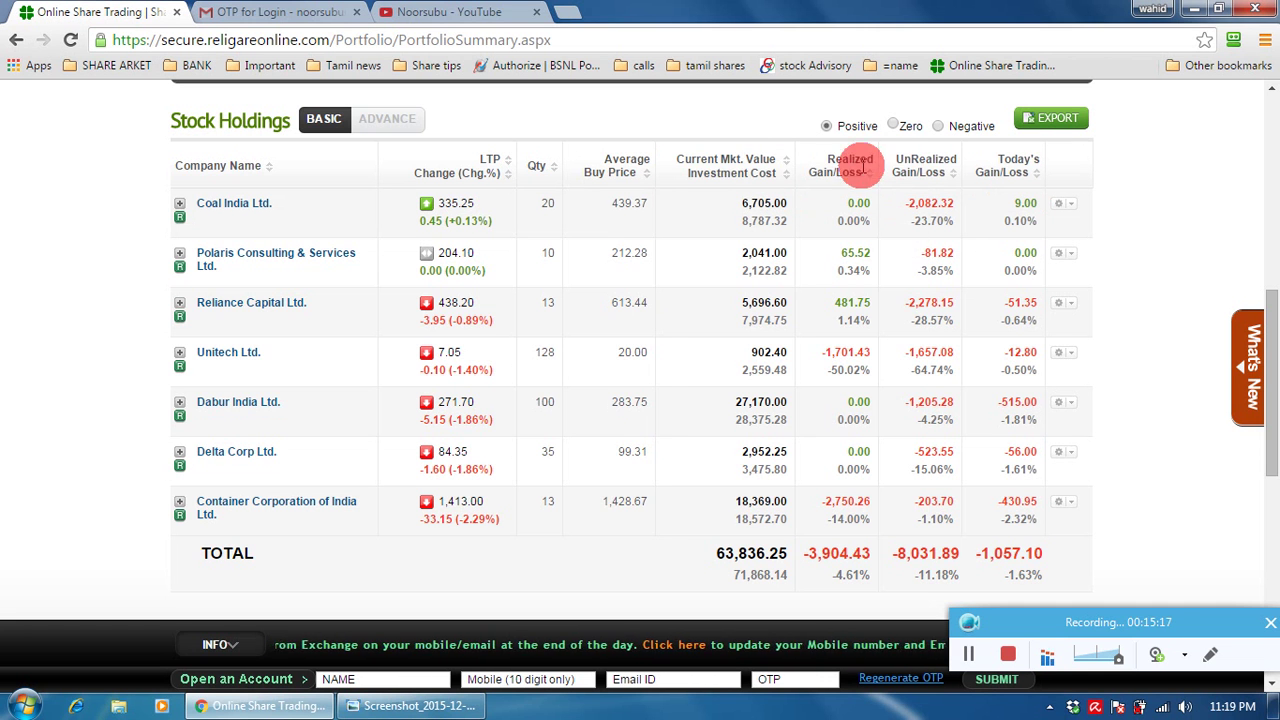
{"action": "left_click_drag", "start_coordinate": [662, 165], "coordinate": [787, 187]}
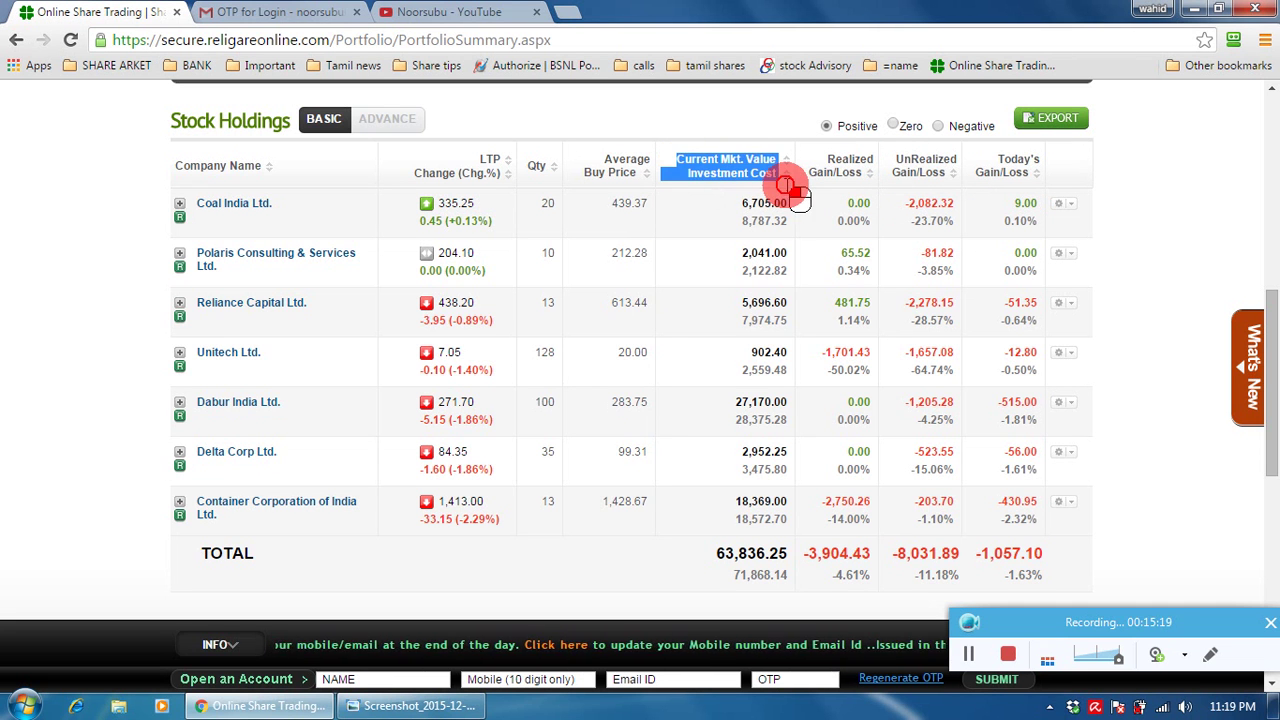
{"action": "left_click_drag", "start_coordinate": [900, 168], "coordinate": [958, 185]}
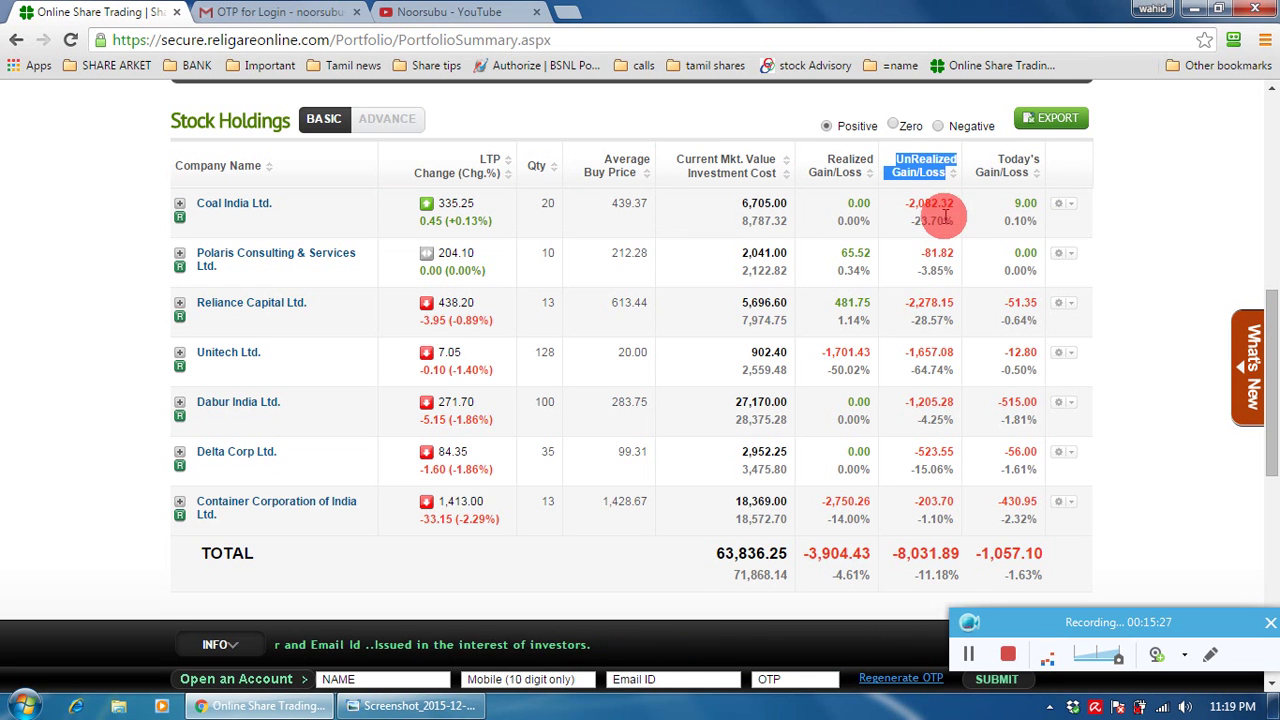
{"action": "left_click", "coordinate": [943, 212]}
Review the TOTAL row's investment cost and unrealized gain/loss at the end of Stock Holdings.
{"action": "scroll", "coordinate": [714, 473], "scroll_direction": "down", "scroll_amount": 2}
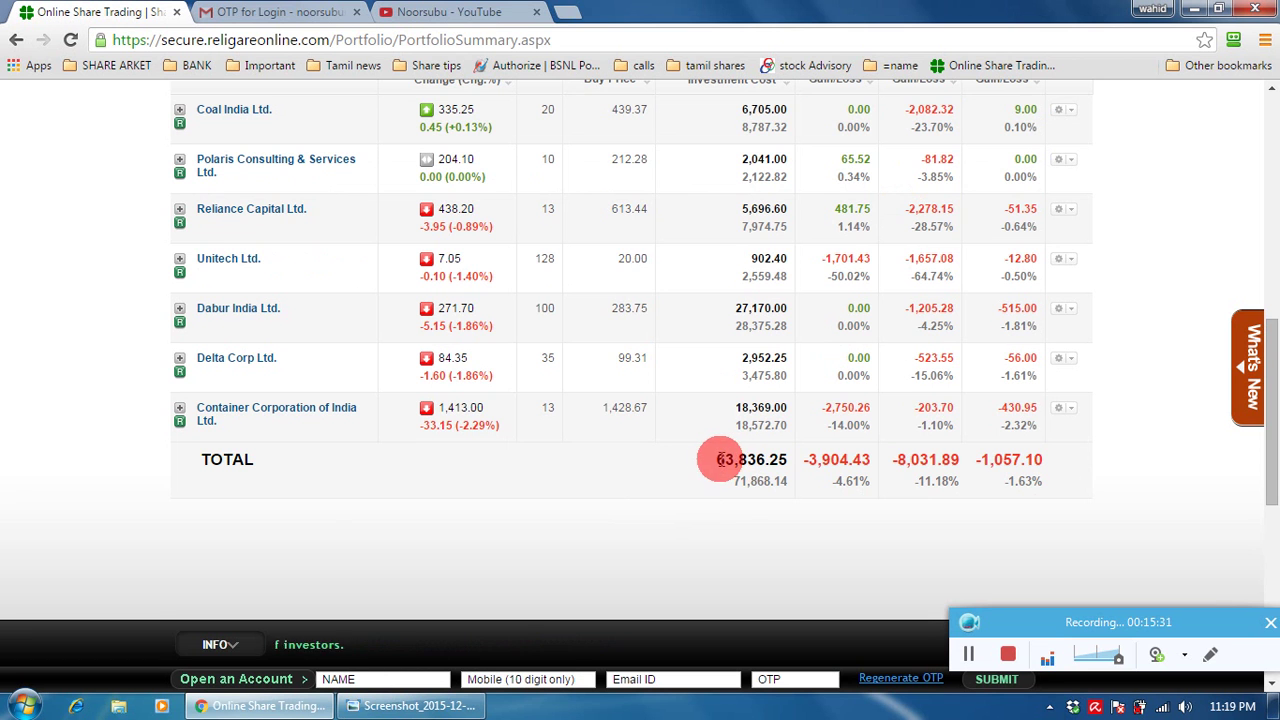
{"action": "left_click_drag", "start_coordinate": [735, 481], "coordinate": [958, 470]}
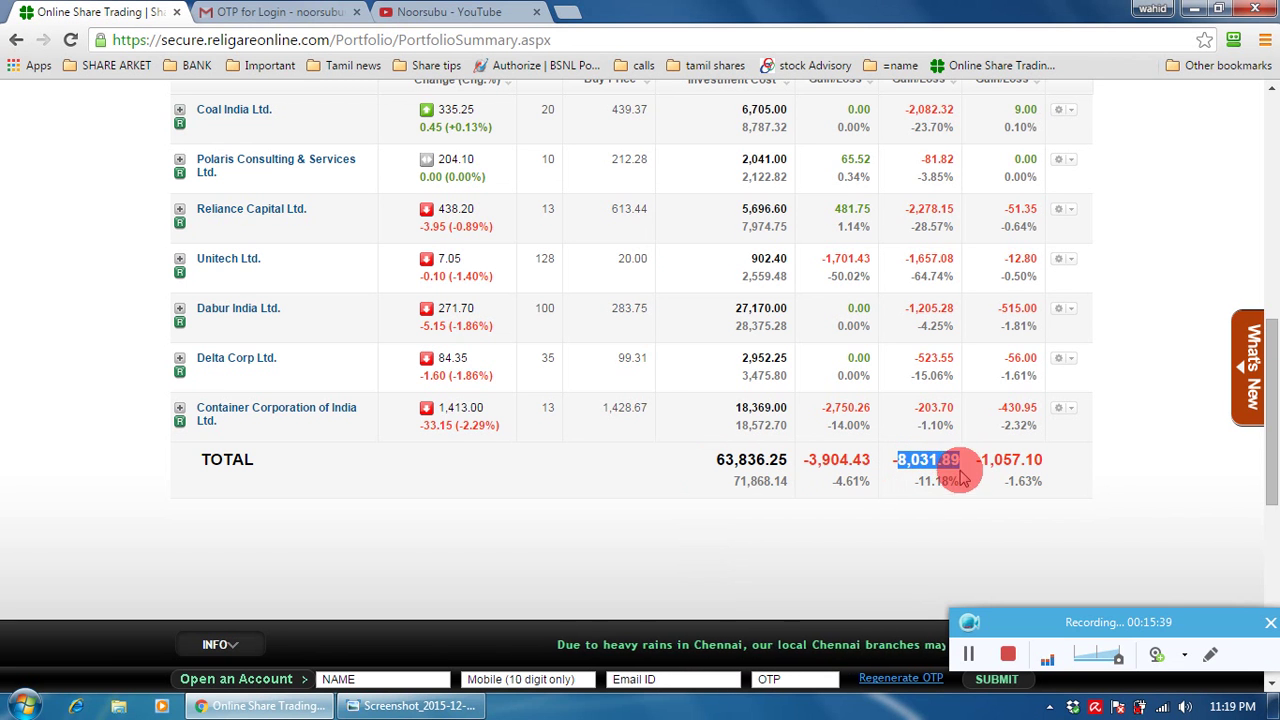
{"action": "left_click", "coordinate": [962, 478]}
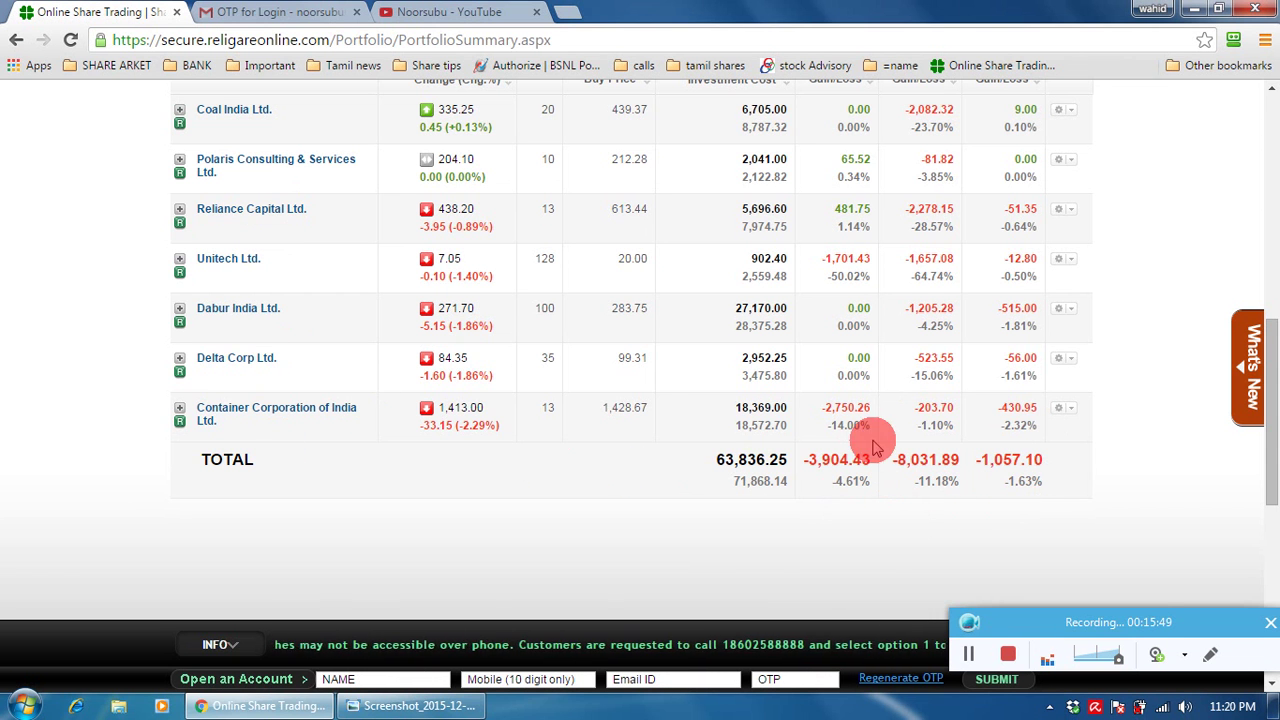
{"action": "scroll", "coordinate": [915, 445], "scroll_direction": "up", "scroll_amount": 2}
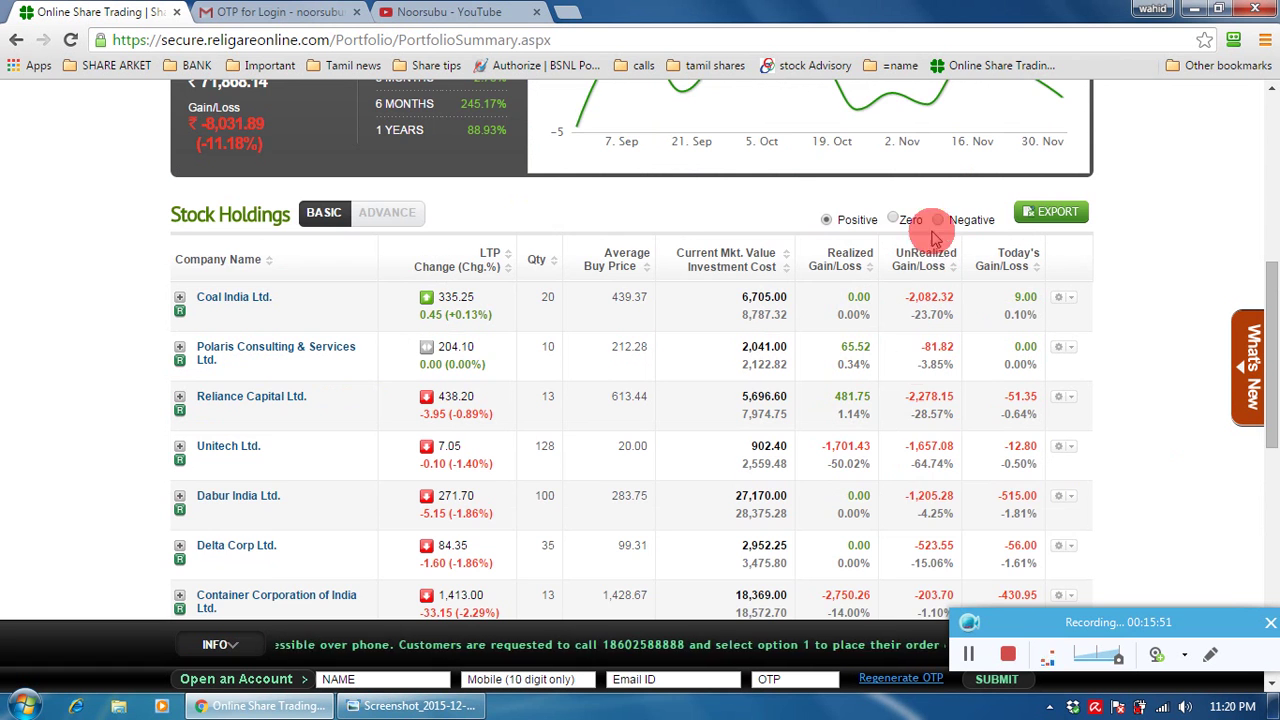
Look over the Stock Holdings table down to its TOTAL row and return to the Equity Portfolio summary.
{"action": "scroll", "coordinate": [907, 495], "scroll_direction": "down", "scroll_amount": 1}
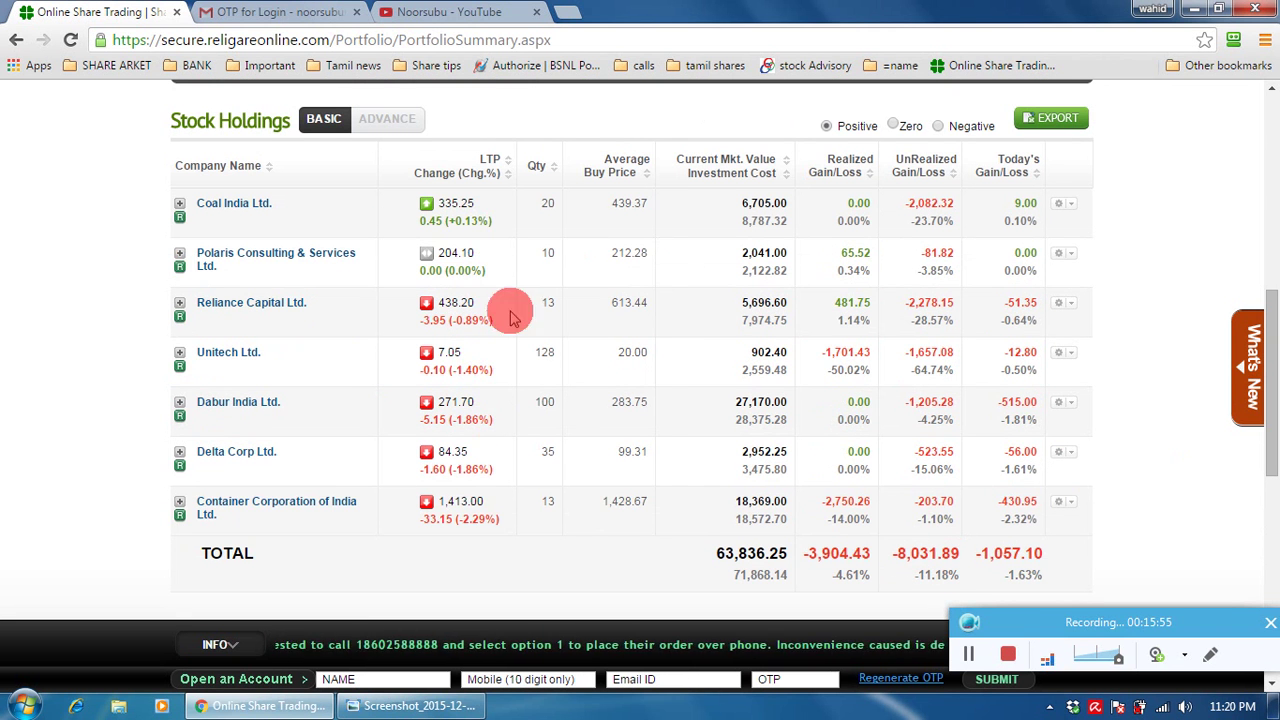
{"action": "scroll", "coordinate": [380, 457], "scroll_direction": "up", "scroll_amount": 6}
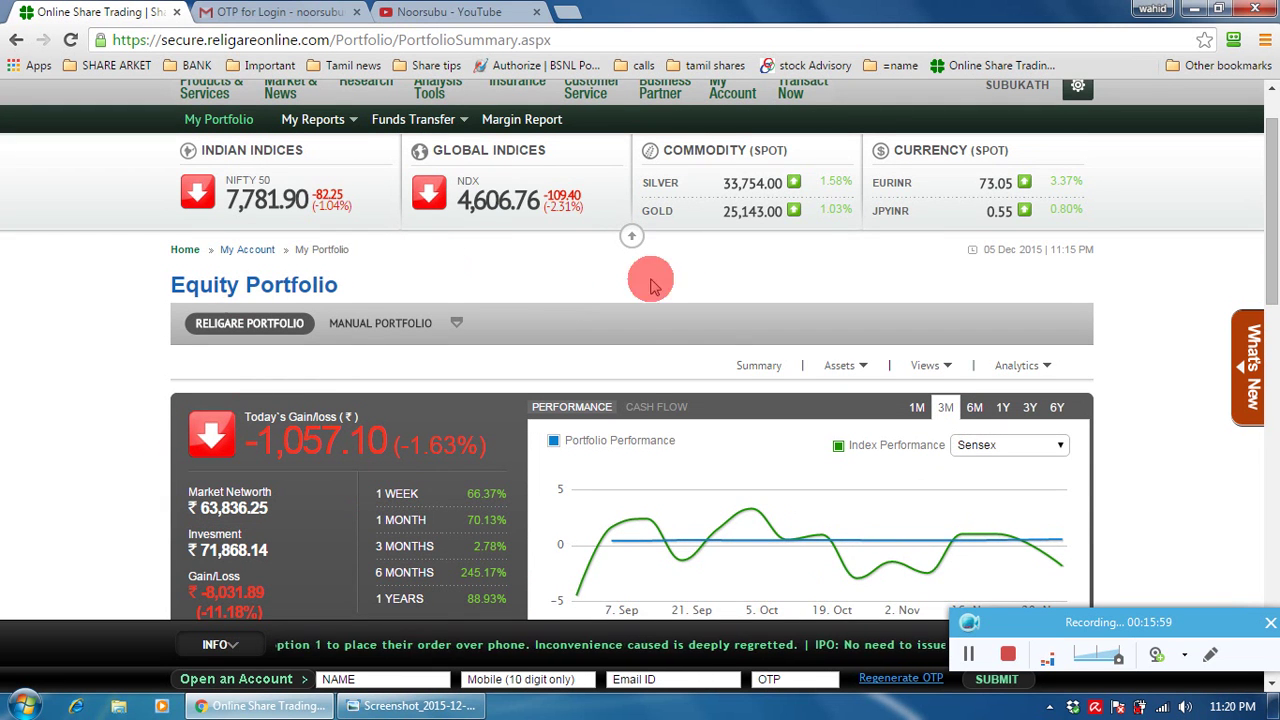
{"action": "scroll", "coordinate": [700, 340], "scroll_direction": "up", "scroll_amount": 1}
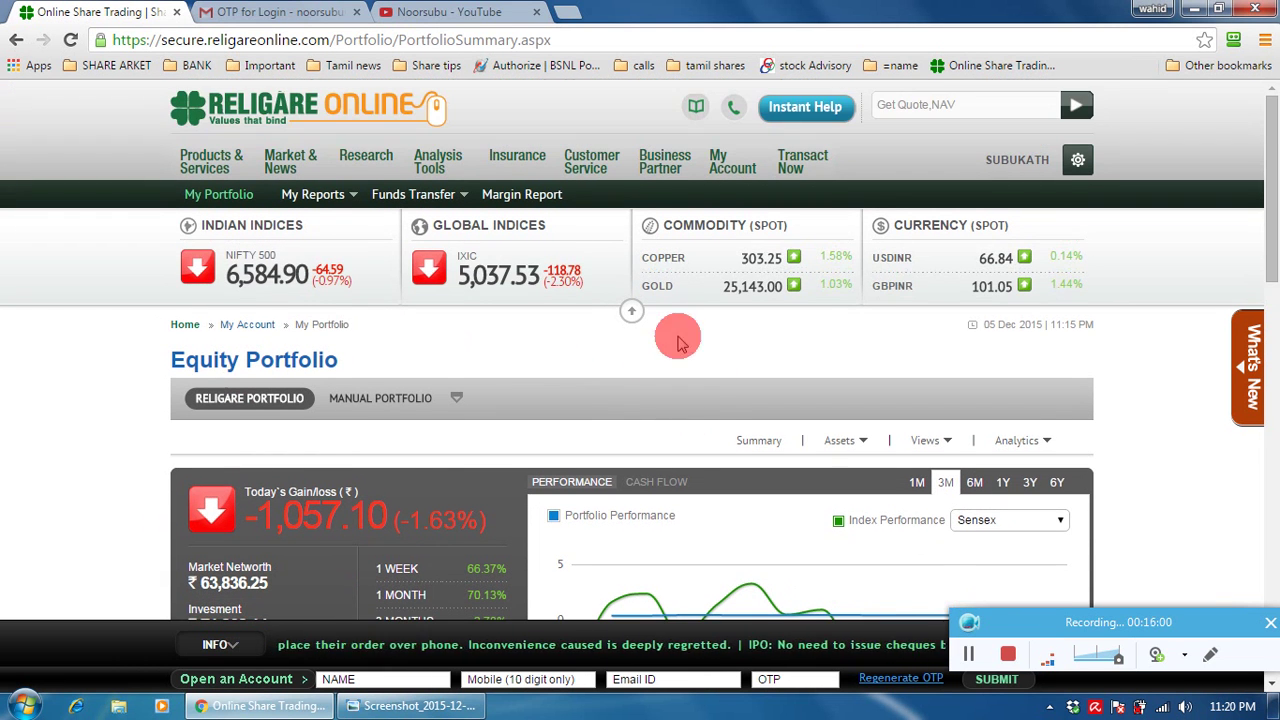
{"action": "left_click", "coordinate": [968, 655]}
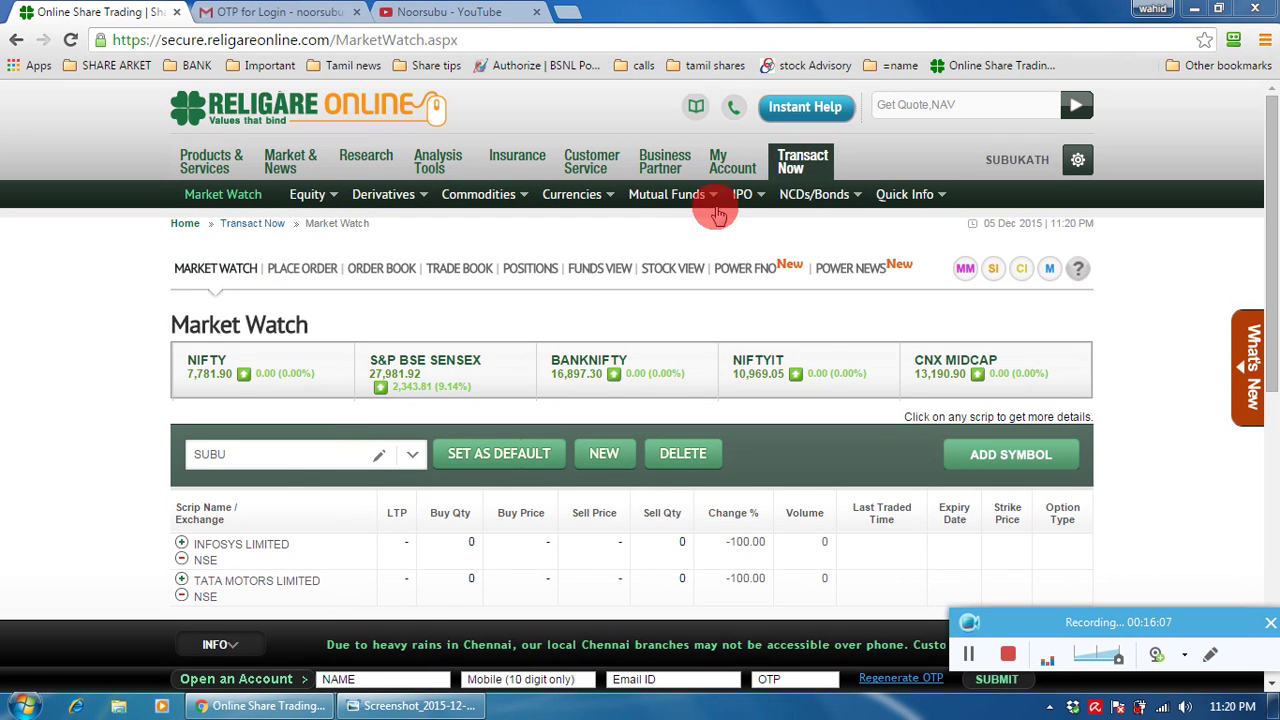
Open the Holdings report from the account's reports.
{"action": "mouse_move", "coordinate": [712, 196]}
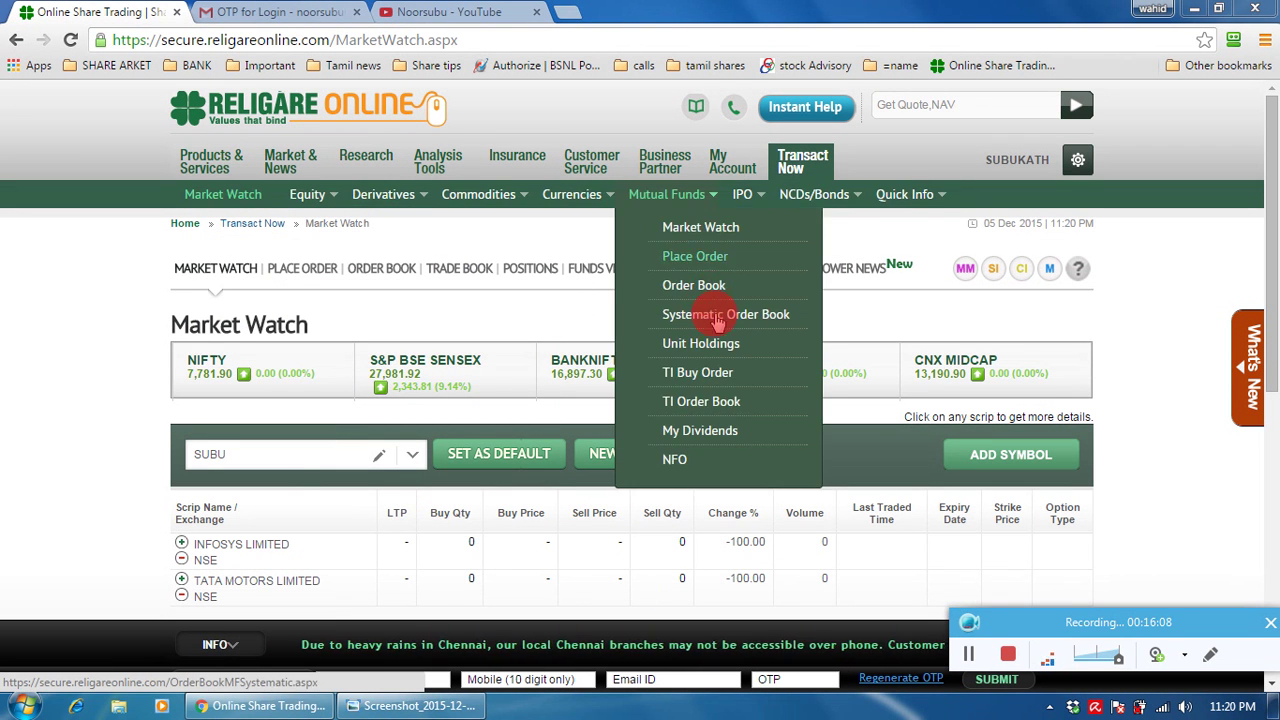
{"action": "mouse_move", "coordinate": [725, 175]}
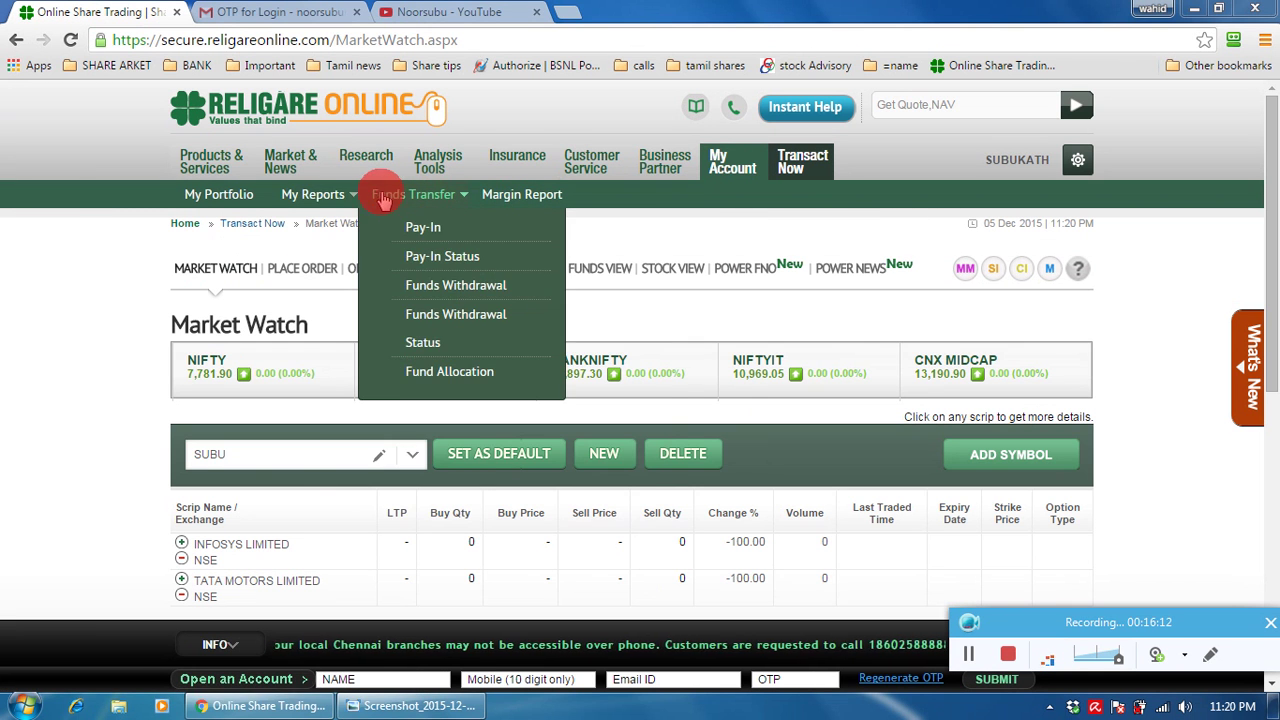
{"action": "mouse_move", "coordinate": [318, 203]}
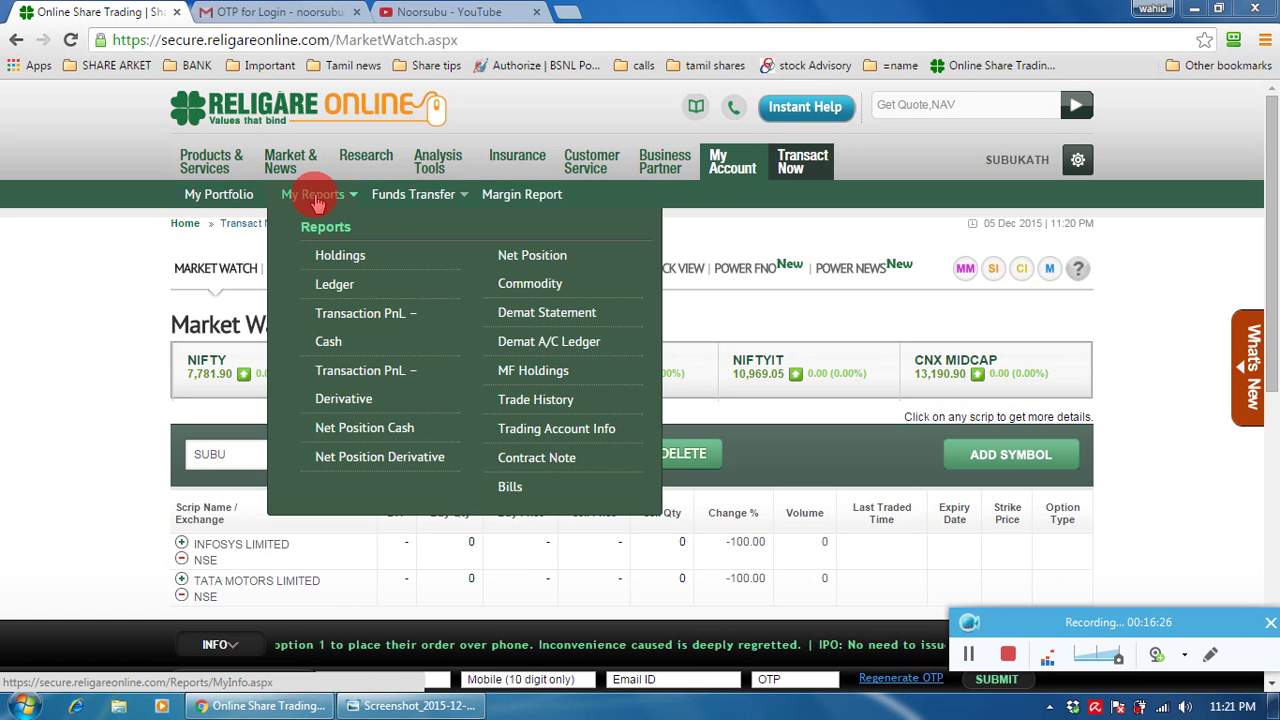
{"action": "left_click", "coordinate": [340, 258]}
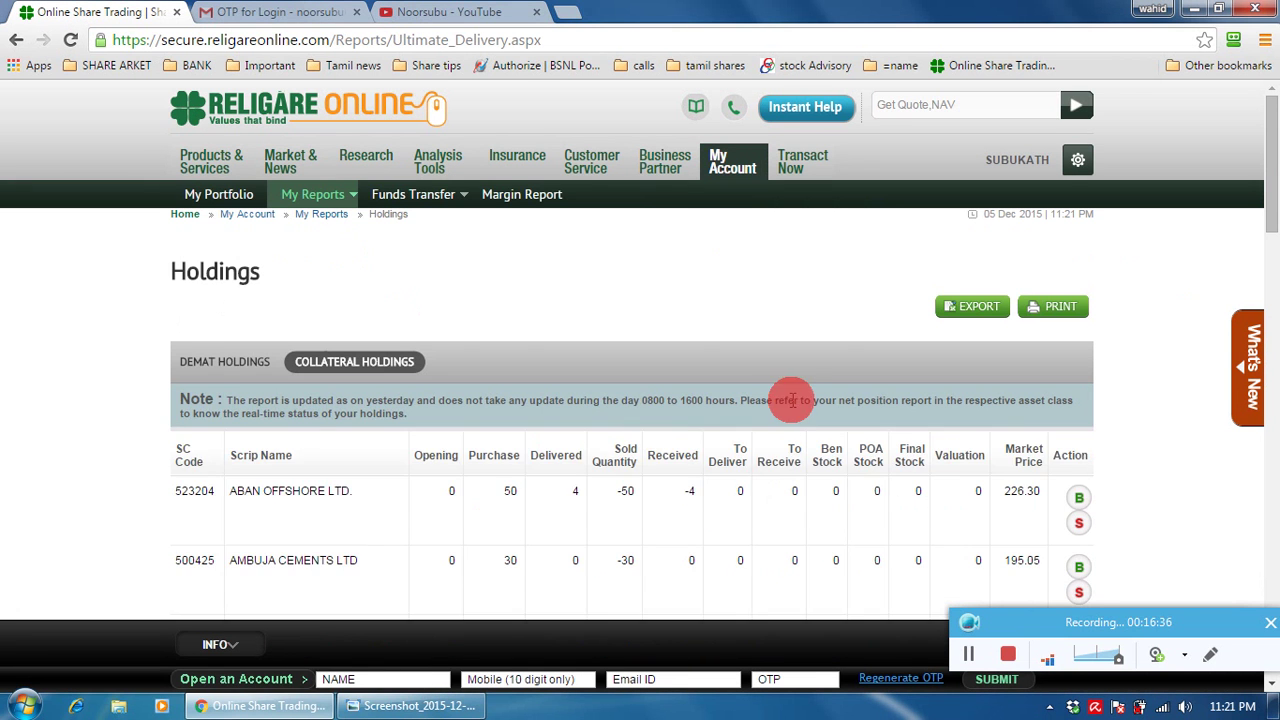
Examine the scrips and quantity columns listed in the Collateral Holdings table of the Holdings report.
{"action": "scroll", "coordinate": [790, 402], "scroll_direction": "down", "scroll_amount": 3}
{"action": "scroll", "coordinate": [790, 402], "scroll_direction": "down", "scroll_amount": 2}
{"action": "scroll", "coordinate": [790, 402], "scroll_direction": "up", "scroll_amount": 2}
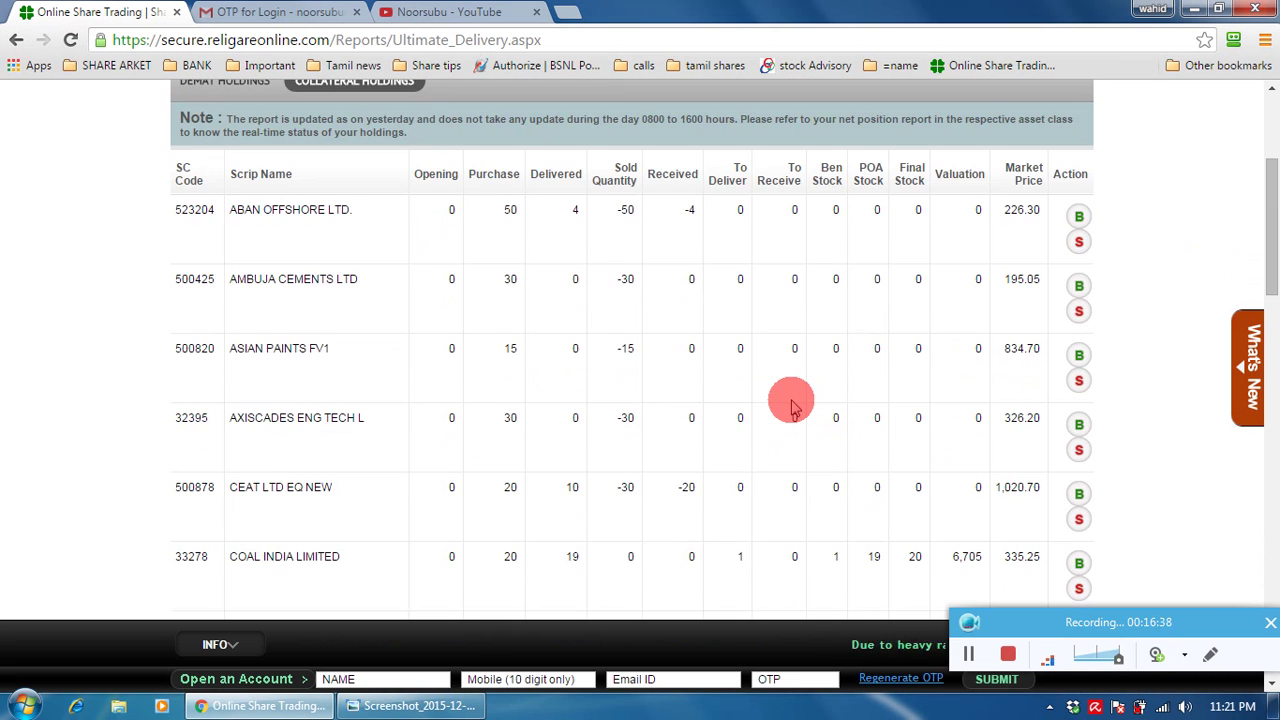
{"action": "scroll", "coordinate": [789, 318], "scroll_direction": "down", "scroll_amount": 4}
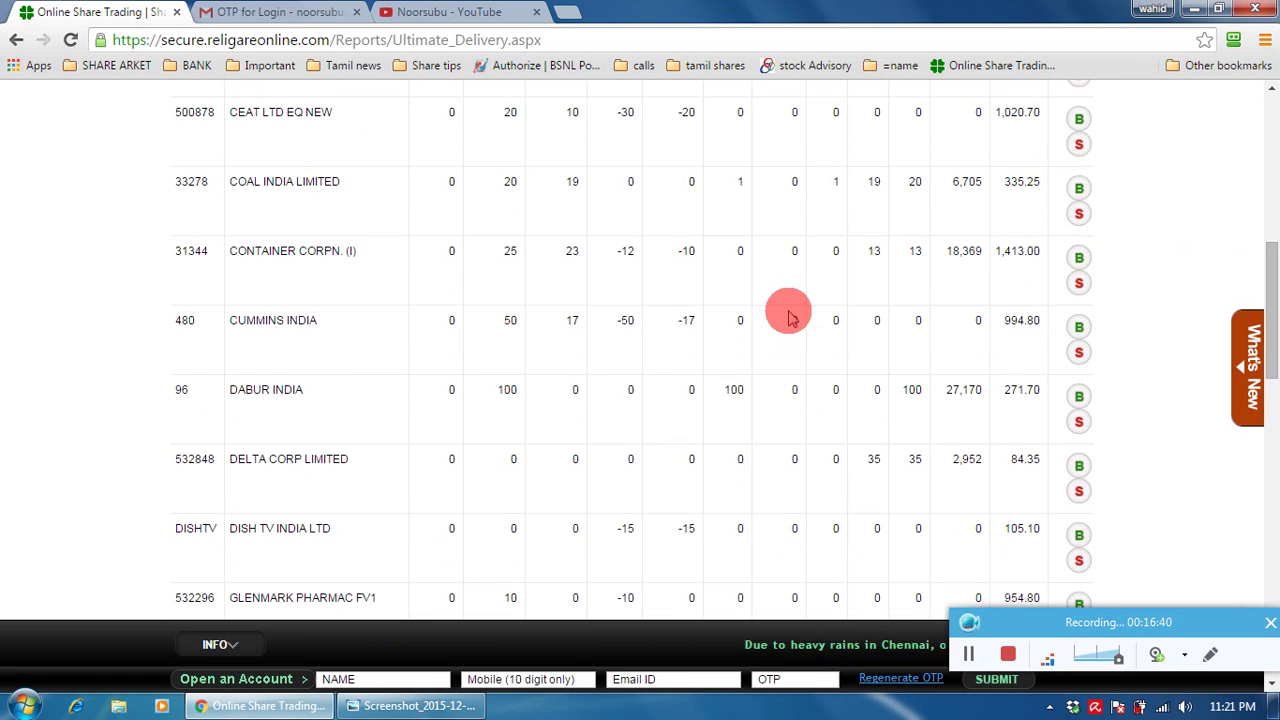
{"action": "scroll", "coordinate": [788, 318], "scroll_direction": "up", "scroll_amount": 3}
{"action": "scroll", "coordinate": [788, 318], "scroll_direction": "up", "scroll_amount": 4}
{"action": "scroll", "coordinate": [790, 316], "scroll_direction": "down", "scroll_amount": 2}
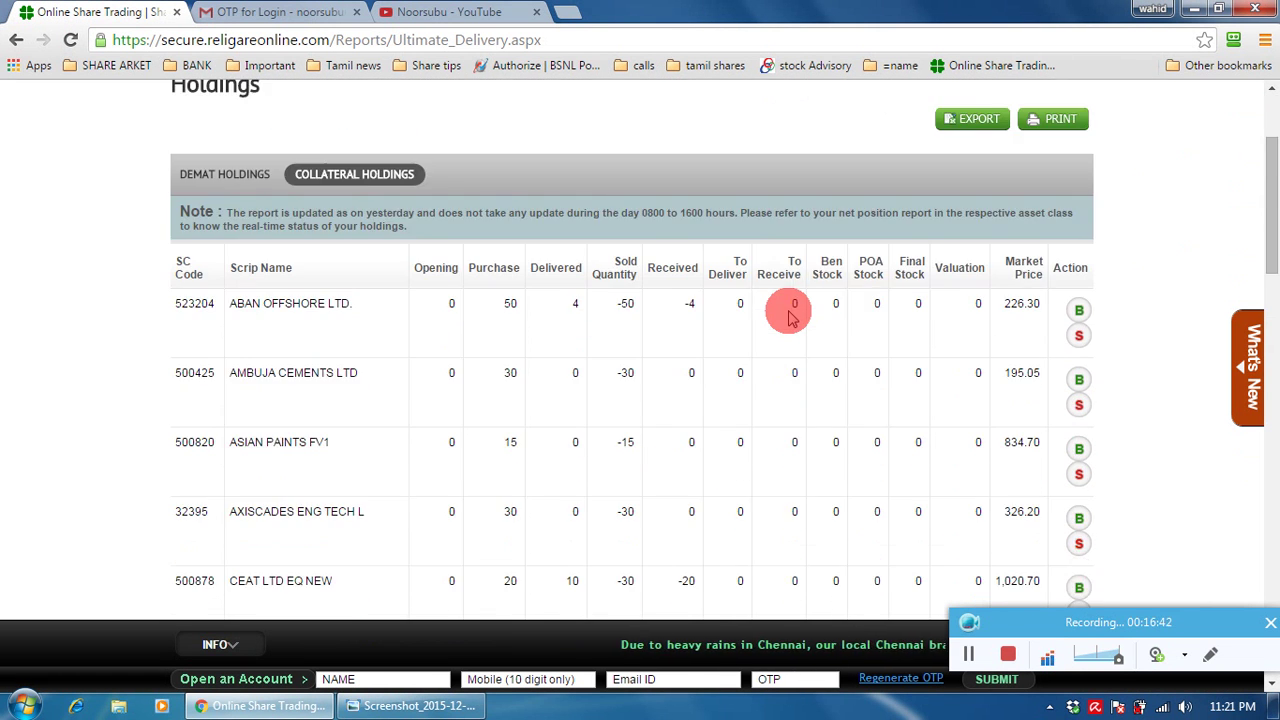
{"action": "scroll", "coordinate": [789, 316], "scroll_direction": "down", "scroll_amount": 3}
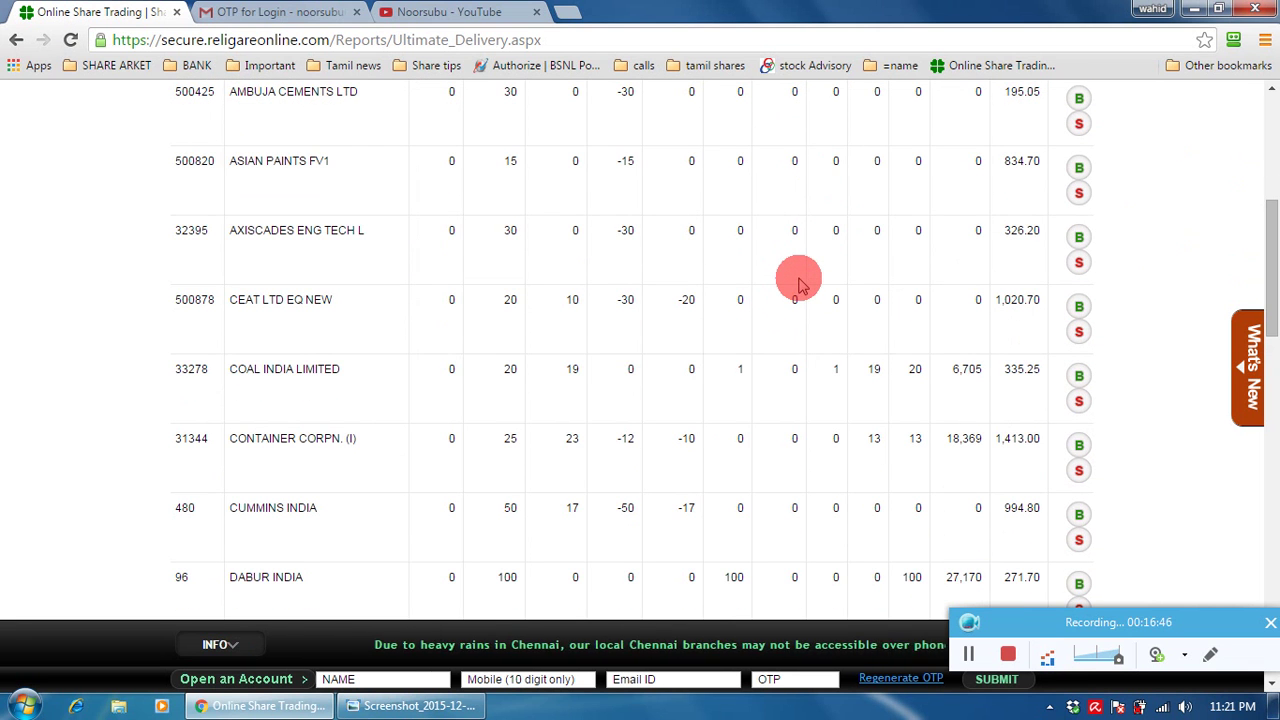
Highlight the Final Stock column heading and check the final stock value for ABAN OFFSHORE LTD.
{"action": "scroll", "coordinate": [796, 295], "scroll_direction": "up", "scroll_amount": 4}
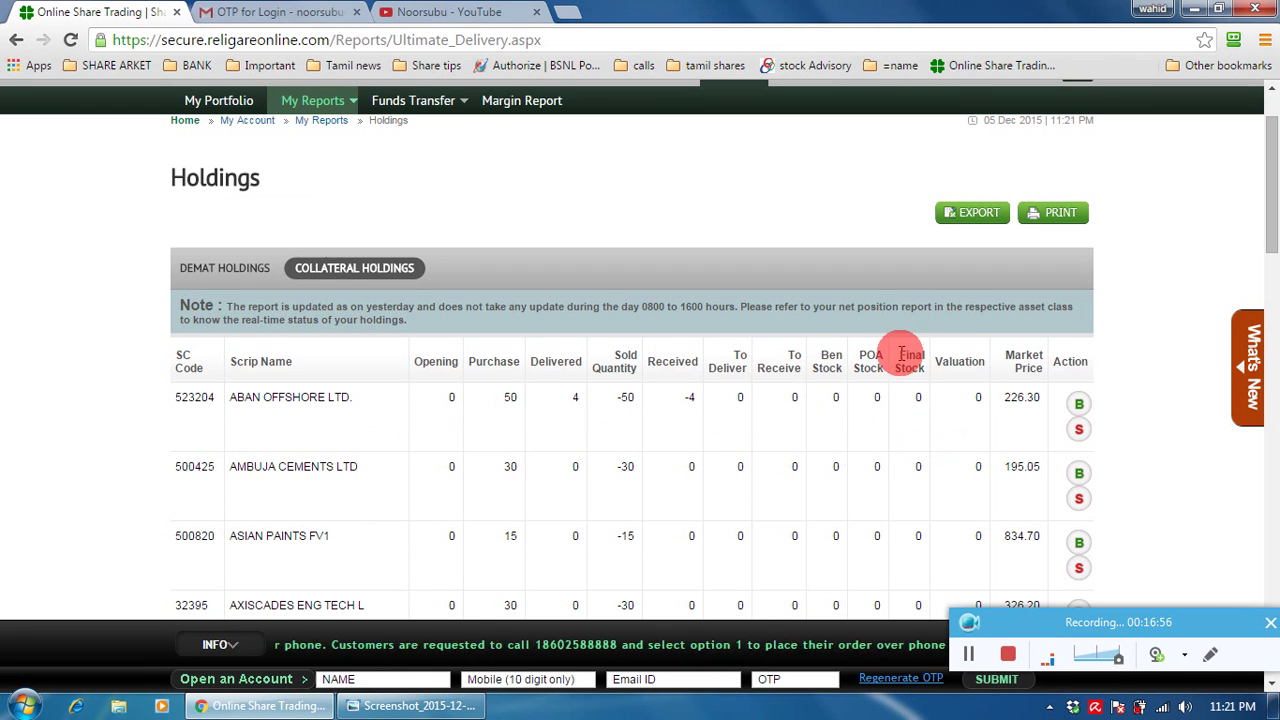
{"action": "left_click_drag", "start_coordinate": [903, 355], "coordinate": [922, 378]}
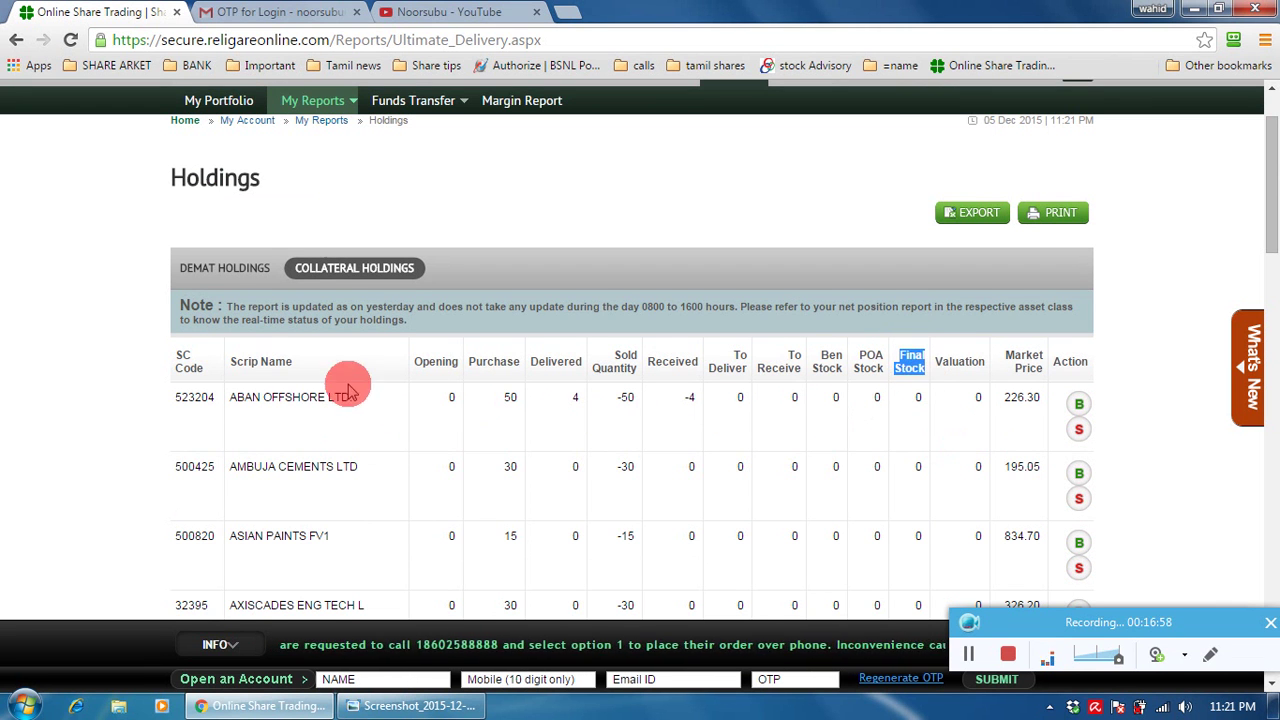
{"action": "scroll", "coordinate": [905, 418], "scroll_direction": "down", "scroll_amount": 1}
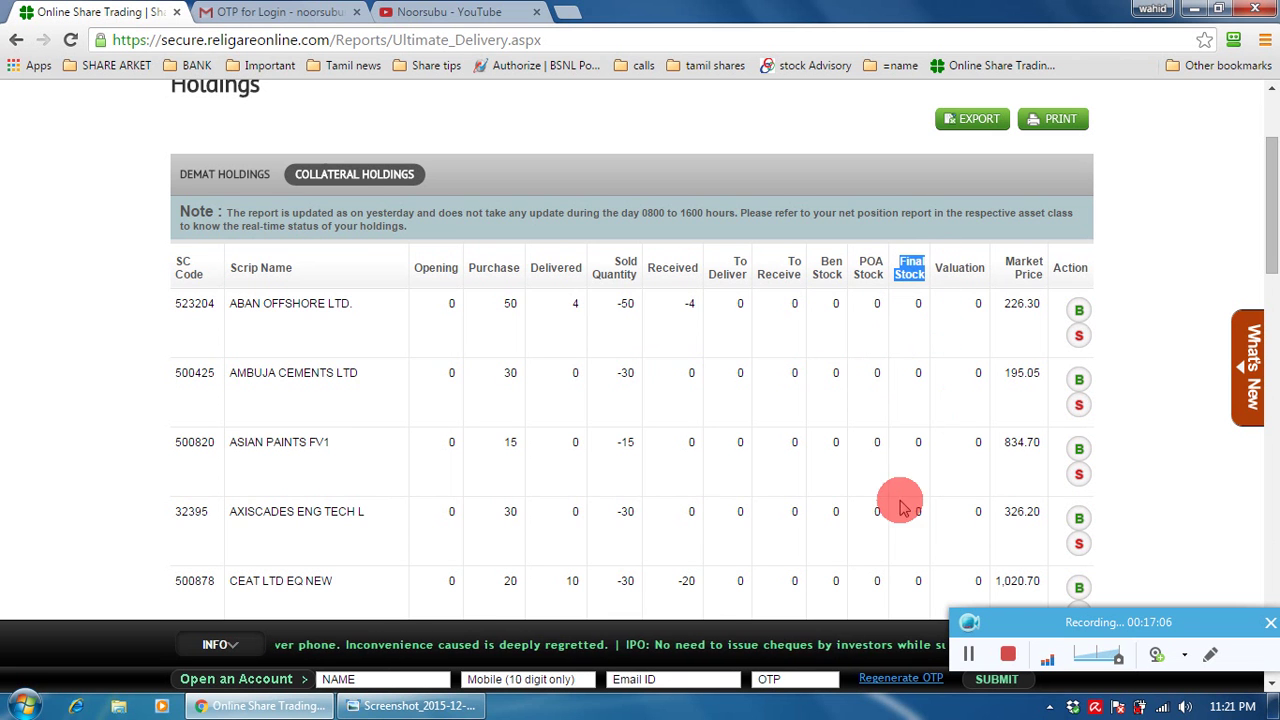
{"action": "left_click", "coordinate": [960, 325]}
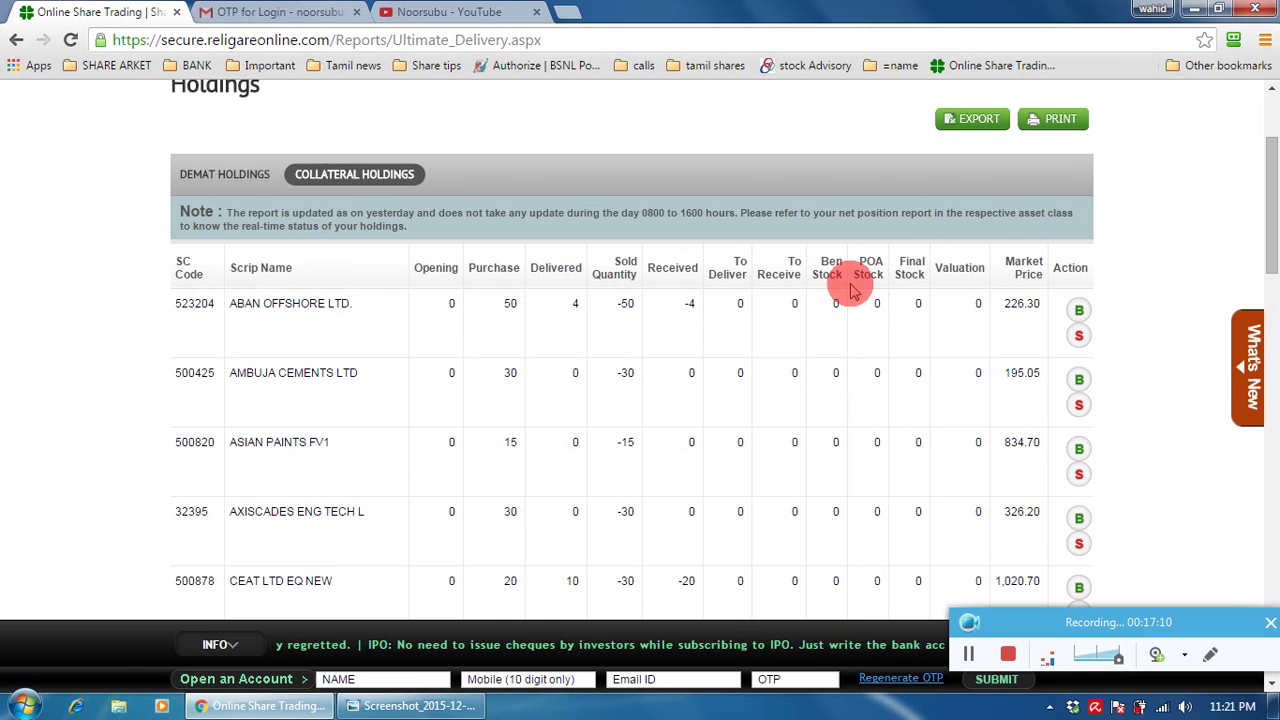
{"action": "left_click_drag", "start_coordinate": [901, 260], "coordinate": [934, 297]}
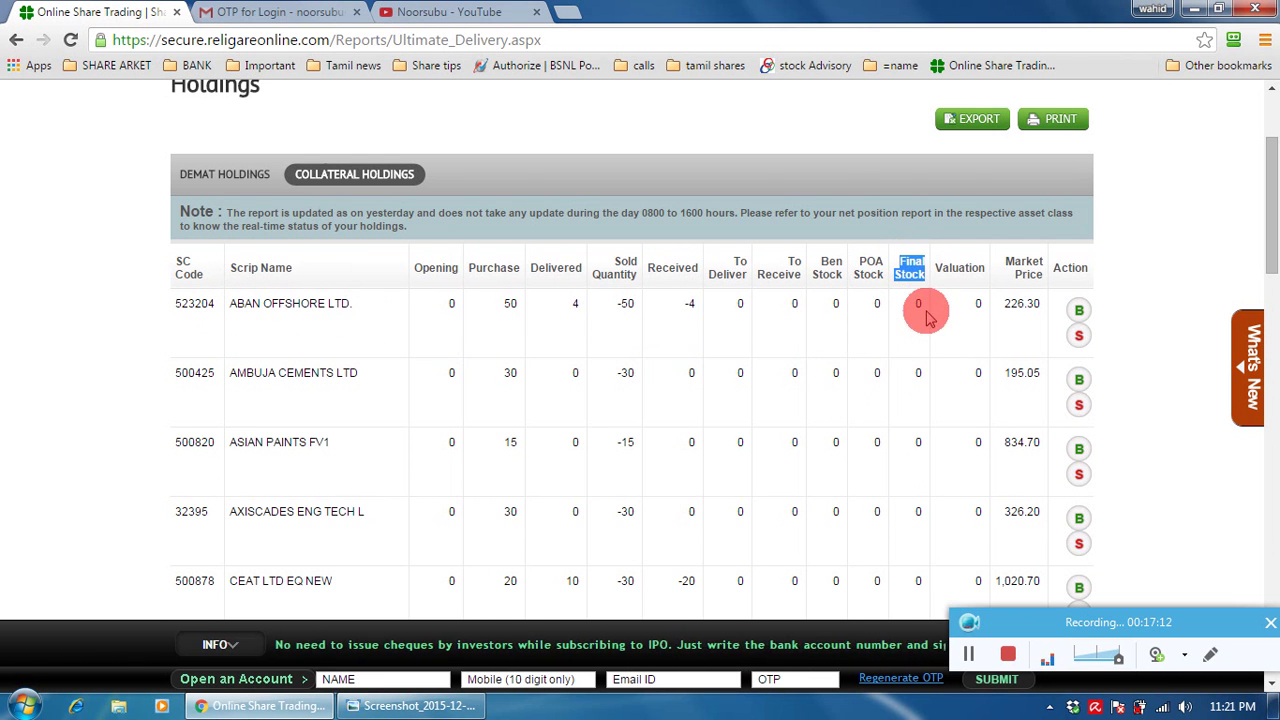
{"action": "left_click", "coordinate": [917, 303]}
{"action": "double_click", "coordinate": [917, 303]}
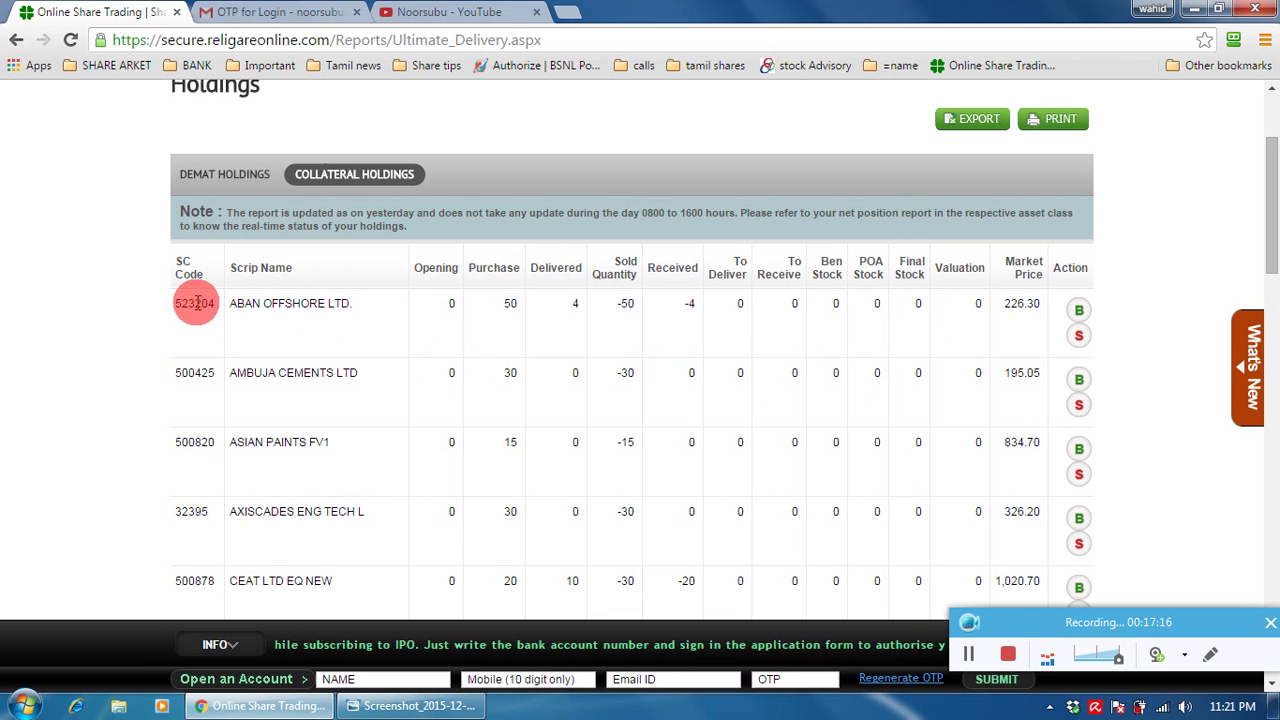
Highlight the scrip name ABAN OFFSHORE LTD. and its market price in the first row of the Holdings table.
{"action": "left_click", "coordinate": [237, 308]}
{"action": "left_click_drag", "start_coordinate": [232, 305], "coordinate": [350, 310]}
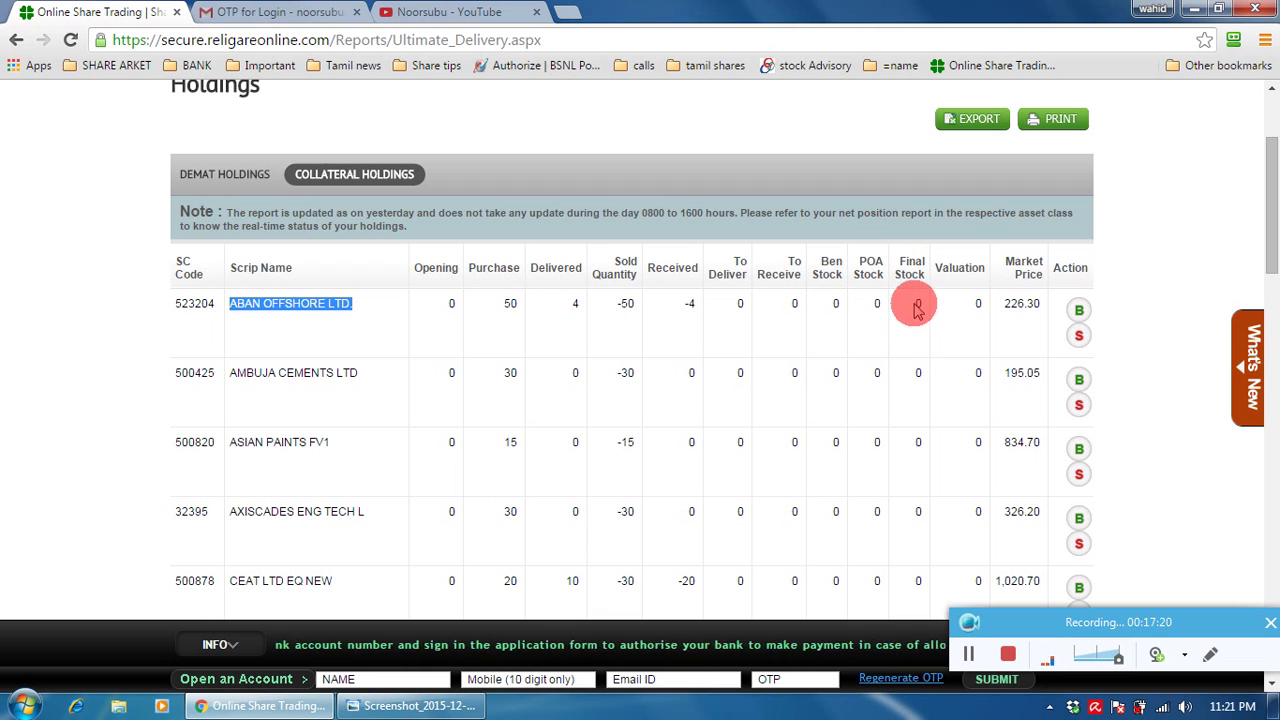
{"action": "left_click_drag", "start_coordinate": [917, 308], "coordinate": [1038, 303]}
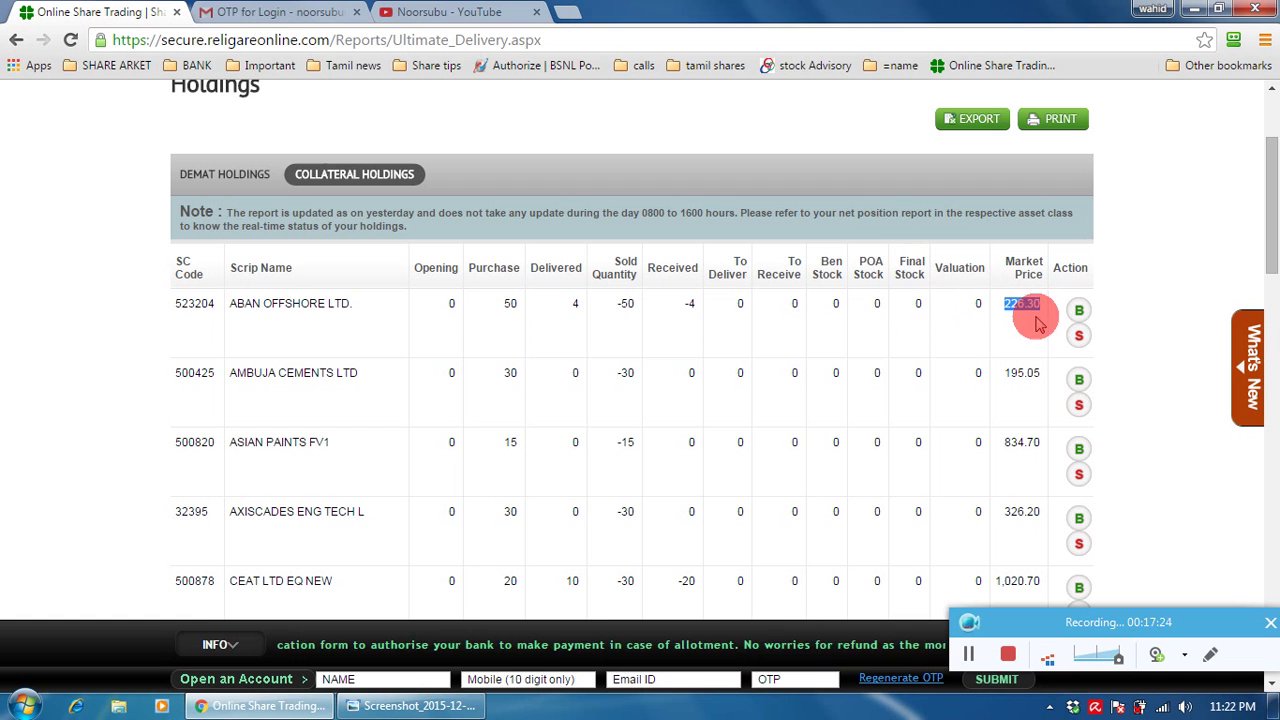
{"action": "left_click", "coordinate": [908, 285]}
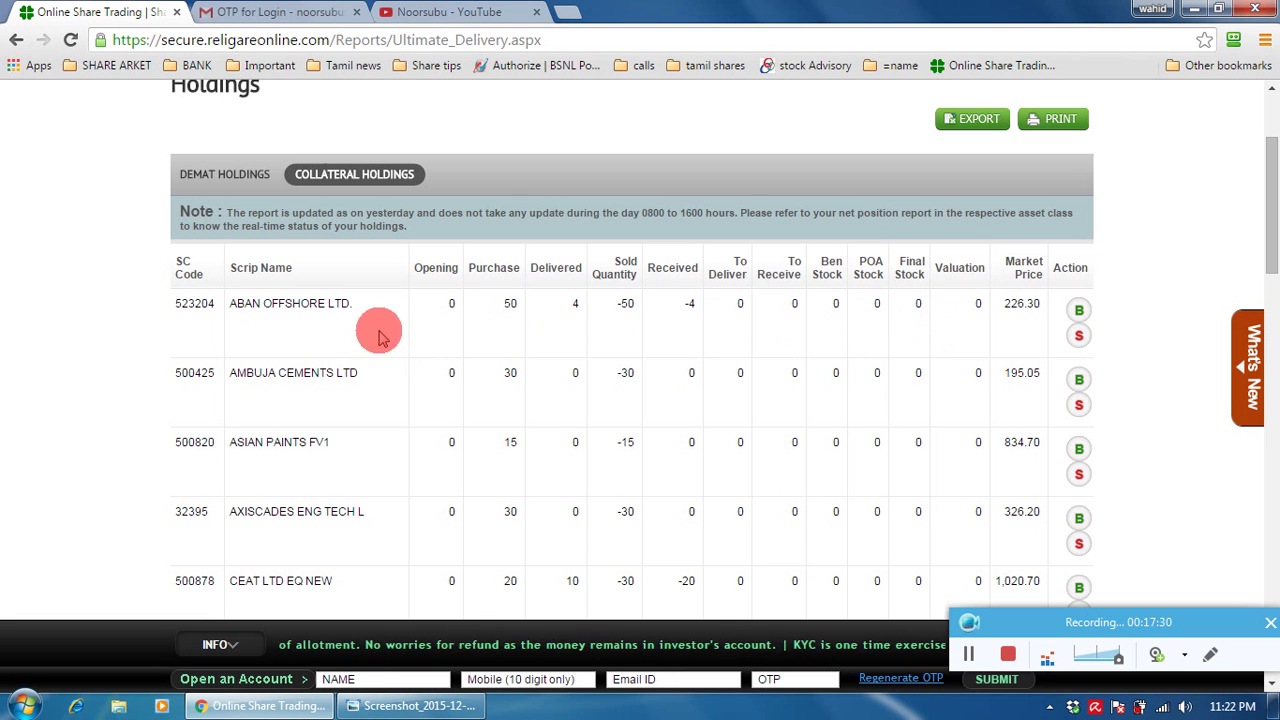
Compare the purchase quantity with the sold quantity for ABAN OFFSHORE LTD.
{"action": "triple_click", "coordinate": [509, 303]}
{"action": "triple_click", "coordinate": [626, 305]}
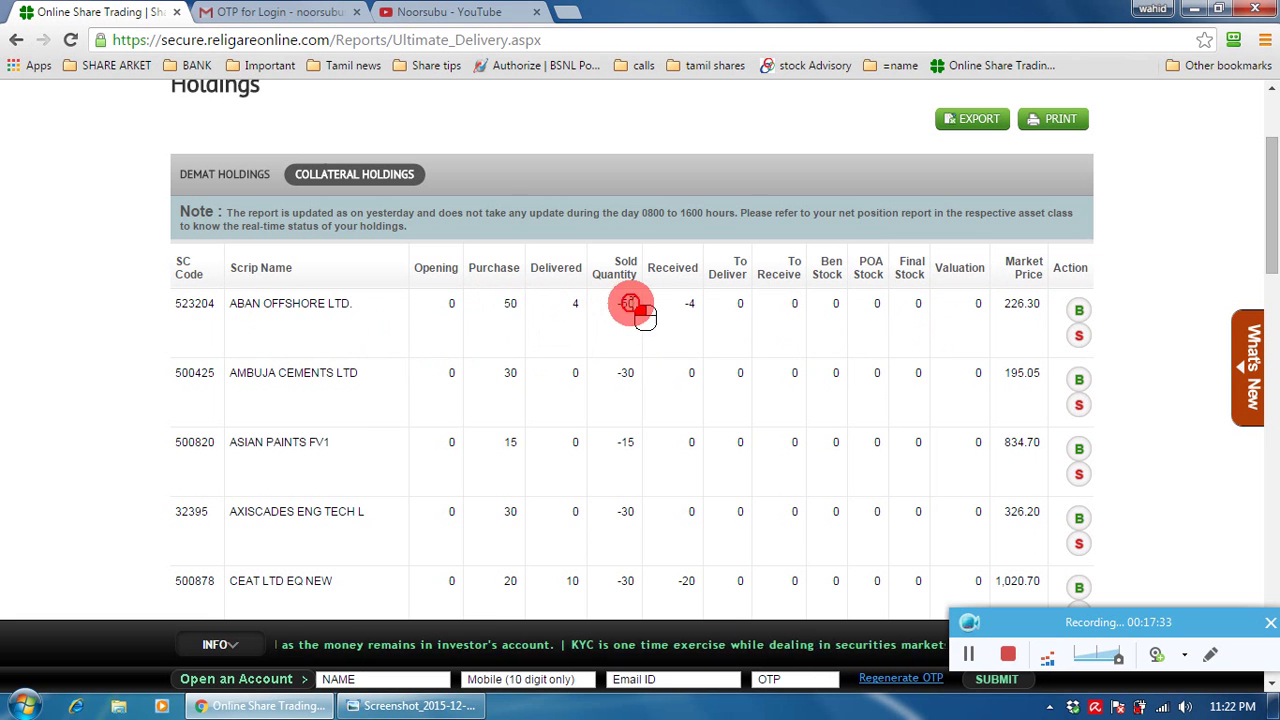
{"action": "left_click", "coordinate": [741, 327]}
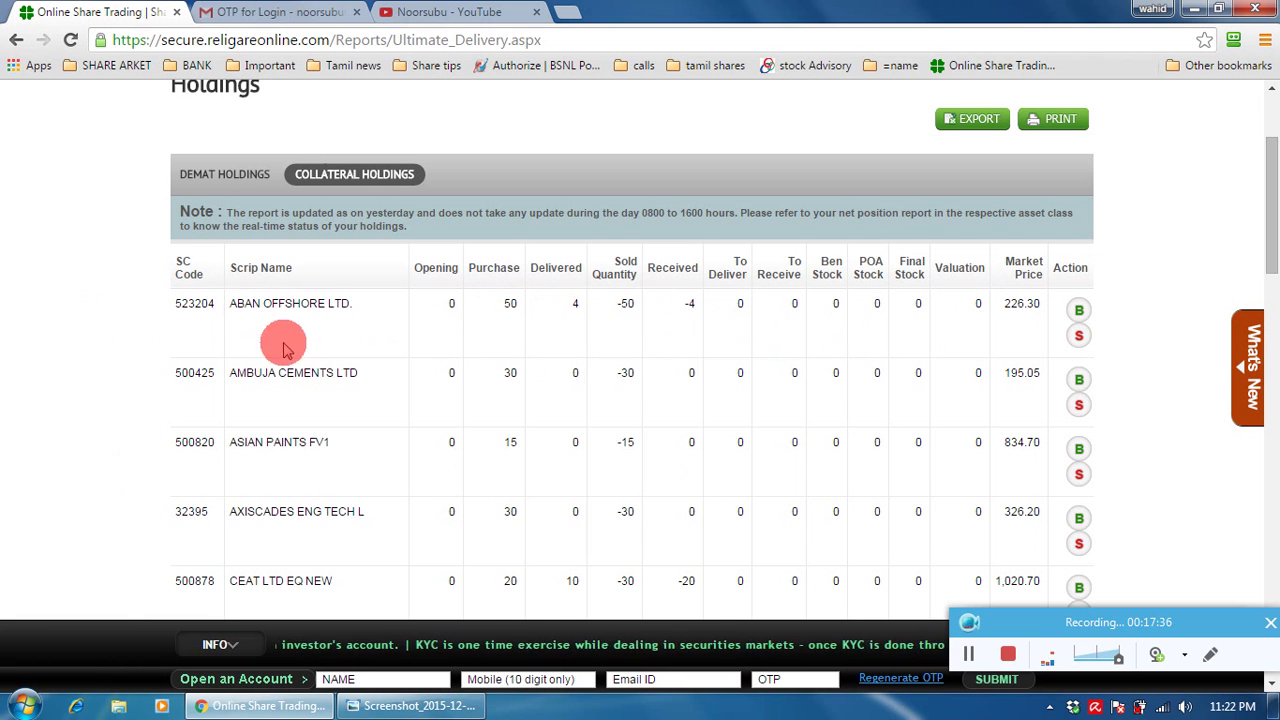
Highlight COAL INDIA LIMITED's final stock quantity and match it to the Final Stock column heading.
{"action": "scroll", "coordinate": [320, 410], "scroll_direction": "down", "scroll_amount": 1}
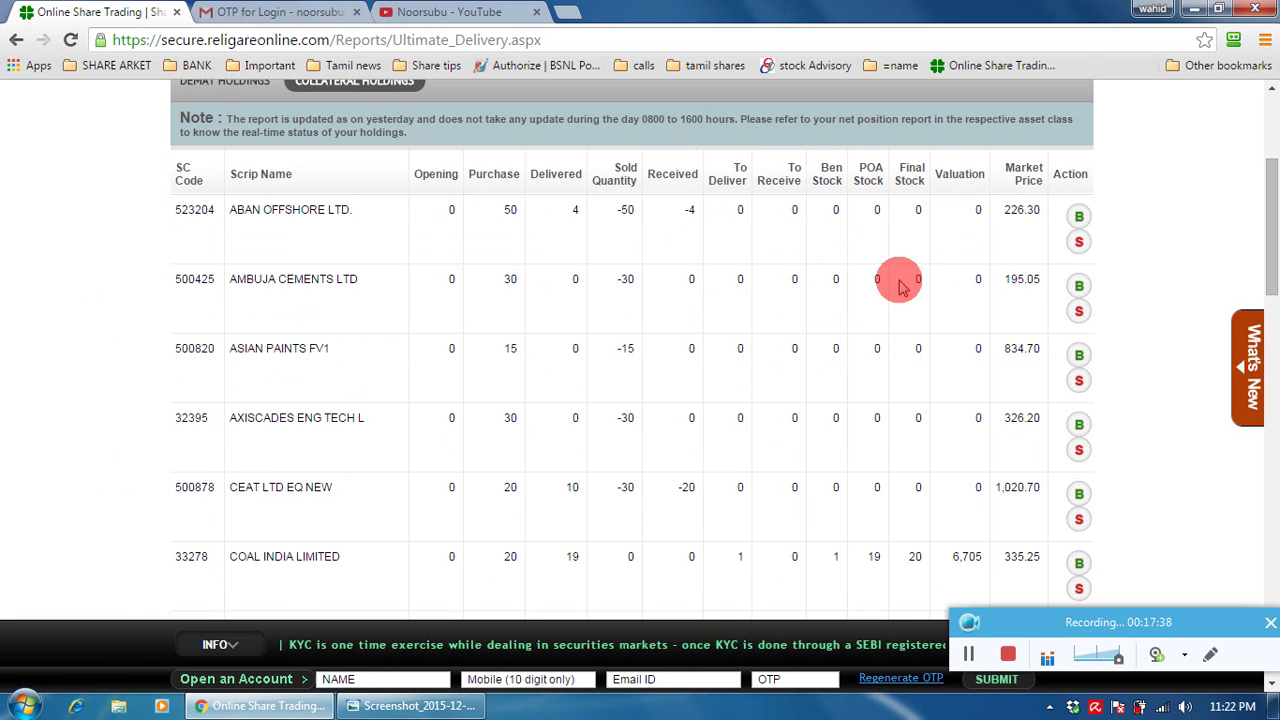
{"action": "scroll", "coordinate": [905, 395], "scroll_direction": "down", "scroll_amount": 1}
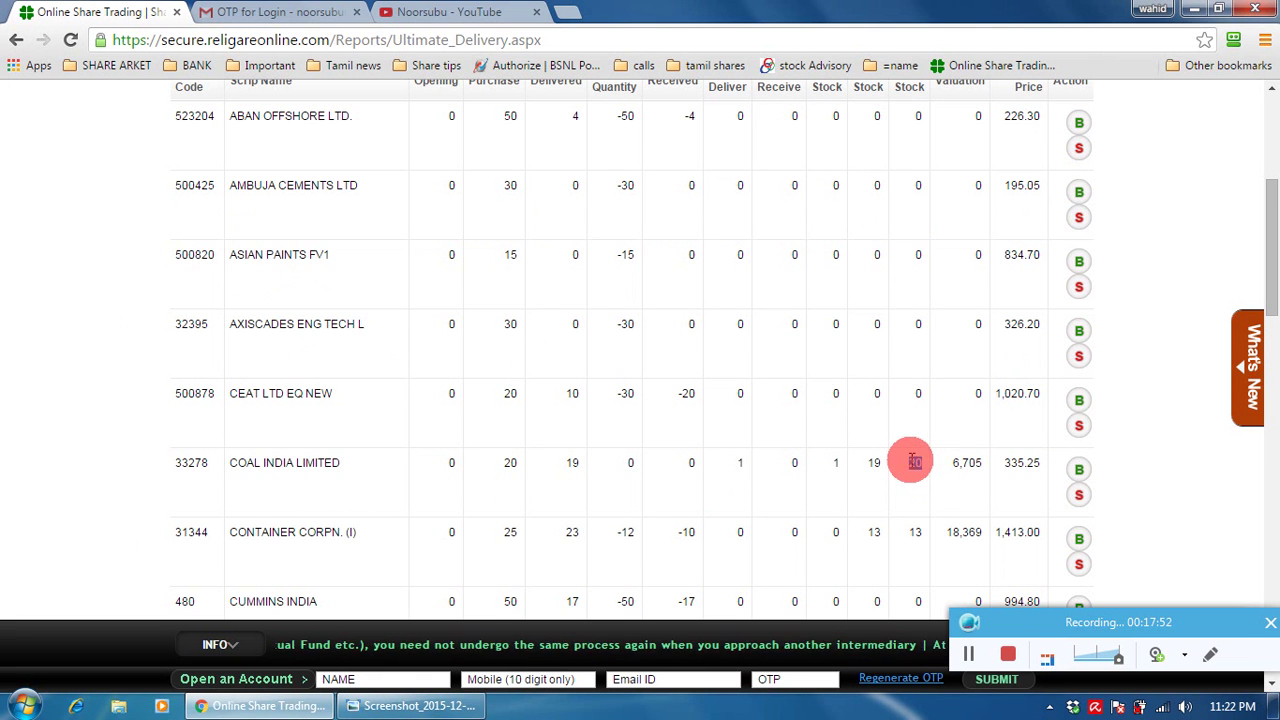
{"action": "scroll", "coordinate": [910, 440], "scroll_direction": "up", "scroll_amount": 1}
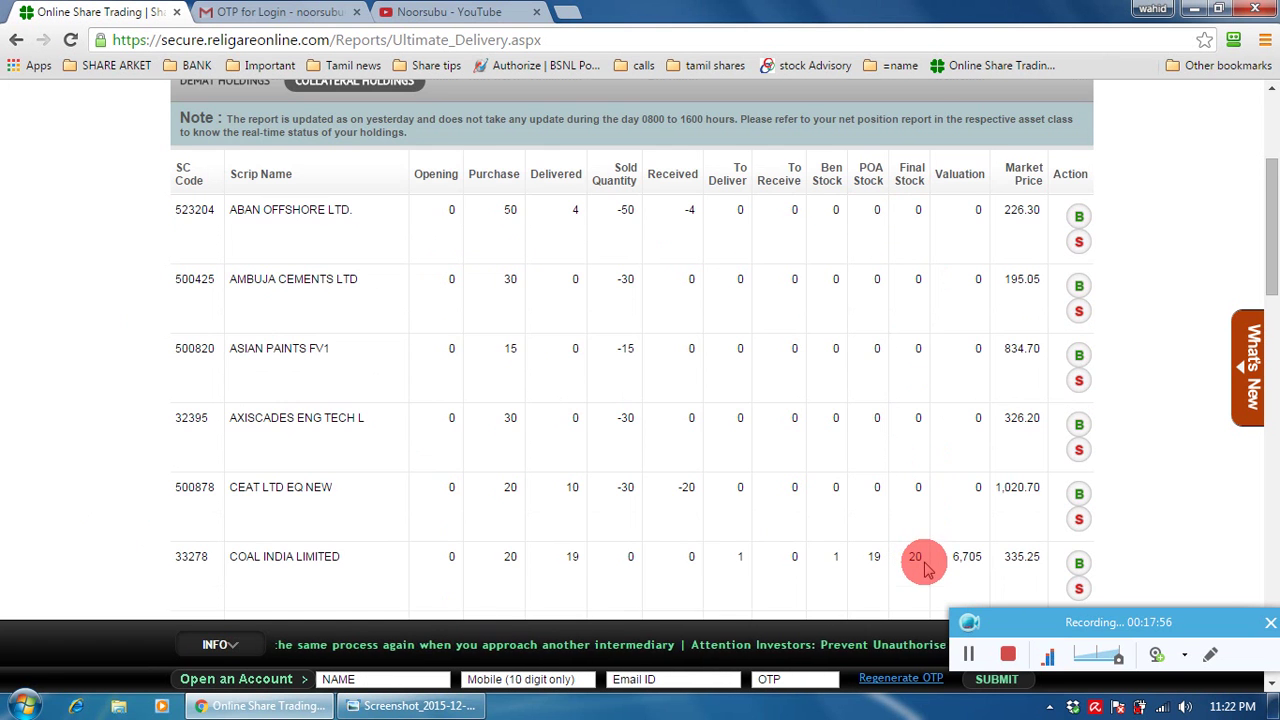
Review the final stock quantities of the remaining scrips, from CONTAINER CORPN. (I) down to UNITECH LTD FV2.
{"action": "scroll", "coordinate": [910, 540], "scroll_direction": "down", "scroll_amount": 1}
{"action": "scroll", "coordinate": [917, 488], "scroll_direction": "down", "scroll_amount": 1}
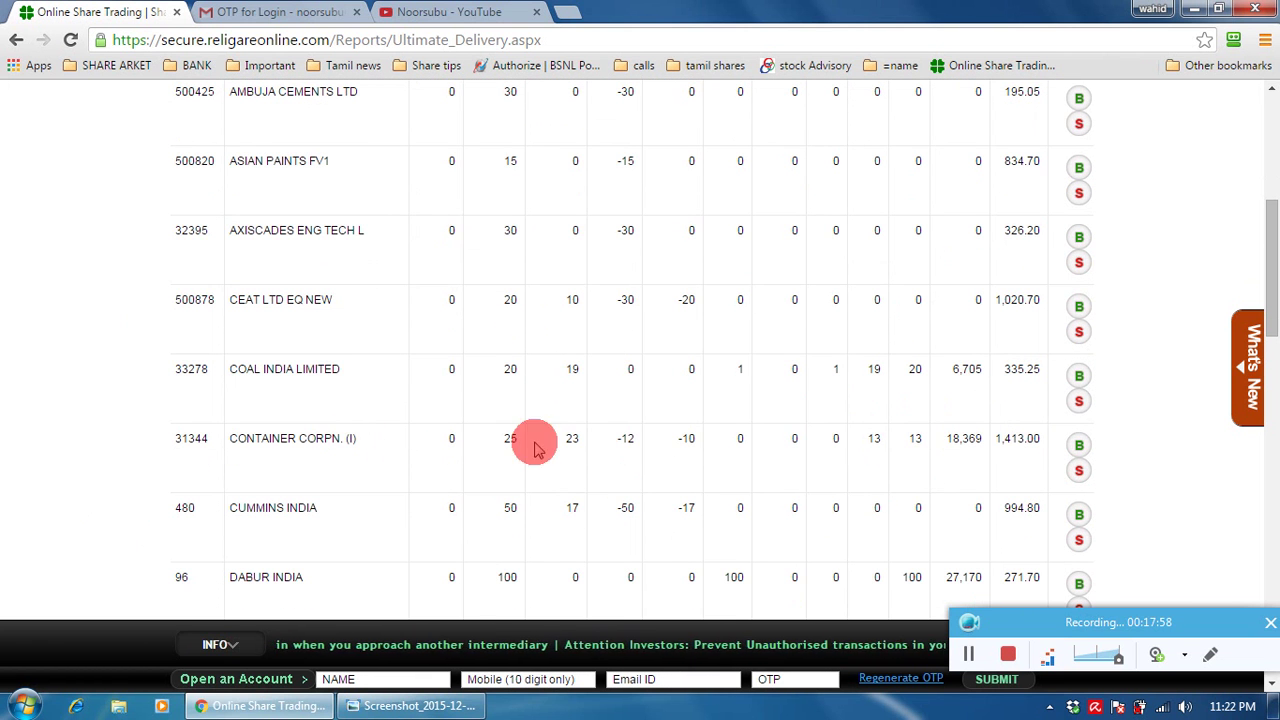
{"action": "scroll", "coordinate": [460, 560], "scroll_direction": "down", "scroll_amount": 1}
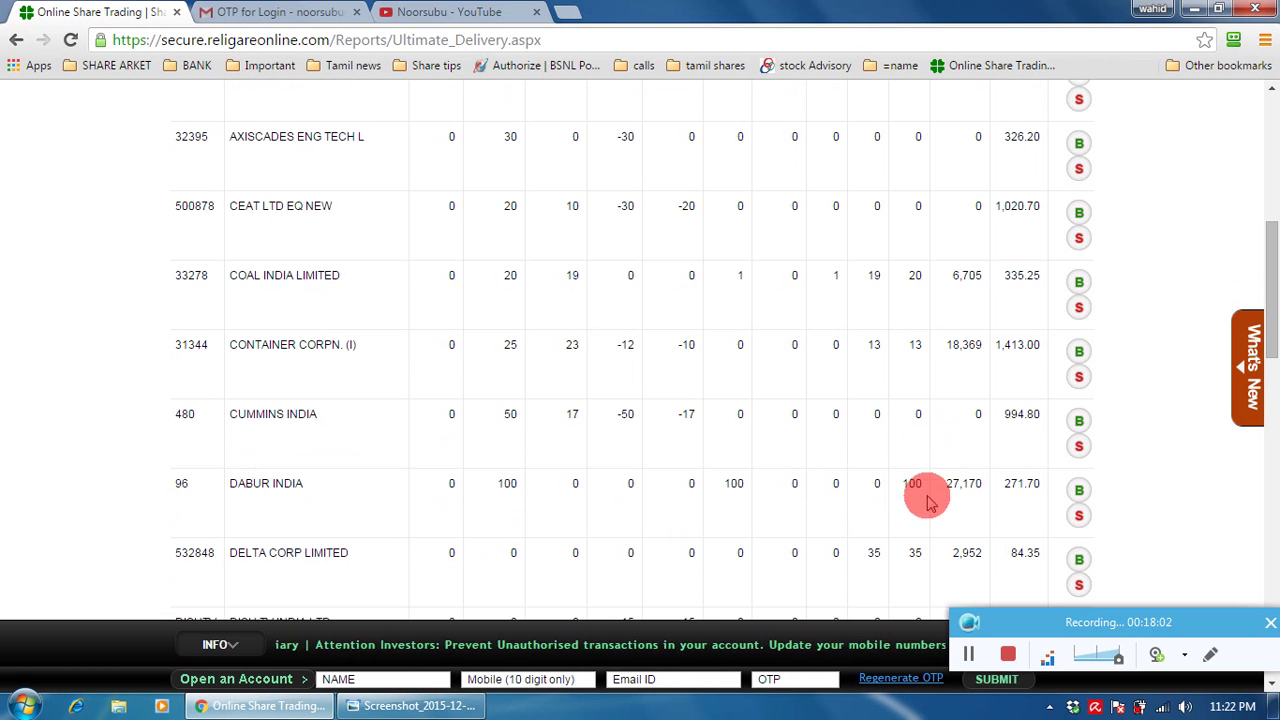
{"action": "scroll", "coordinate": [908, 474], "scroll_direction": "down", "scroll_amount": 4}
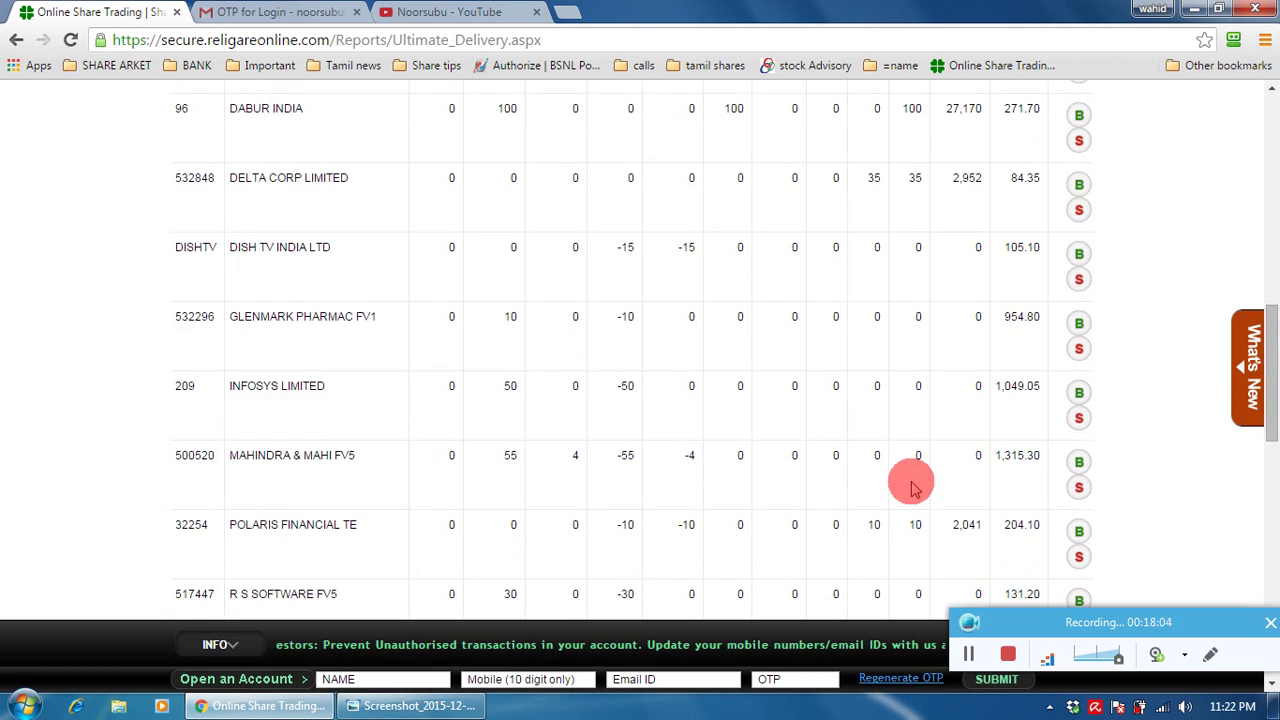
{"action": "scroll", "coordinate": [910, 485], "scroll_direction": "down", "scroll_amount": 7}
{"action": "scroll", "coordinate": [894, 463], "scroll_direction": "up", "scroll_amount": 3}
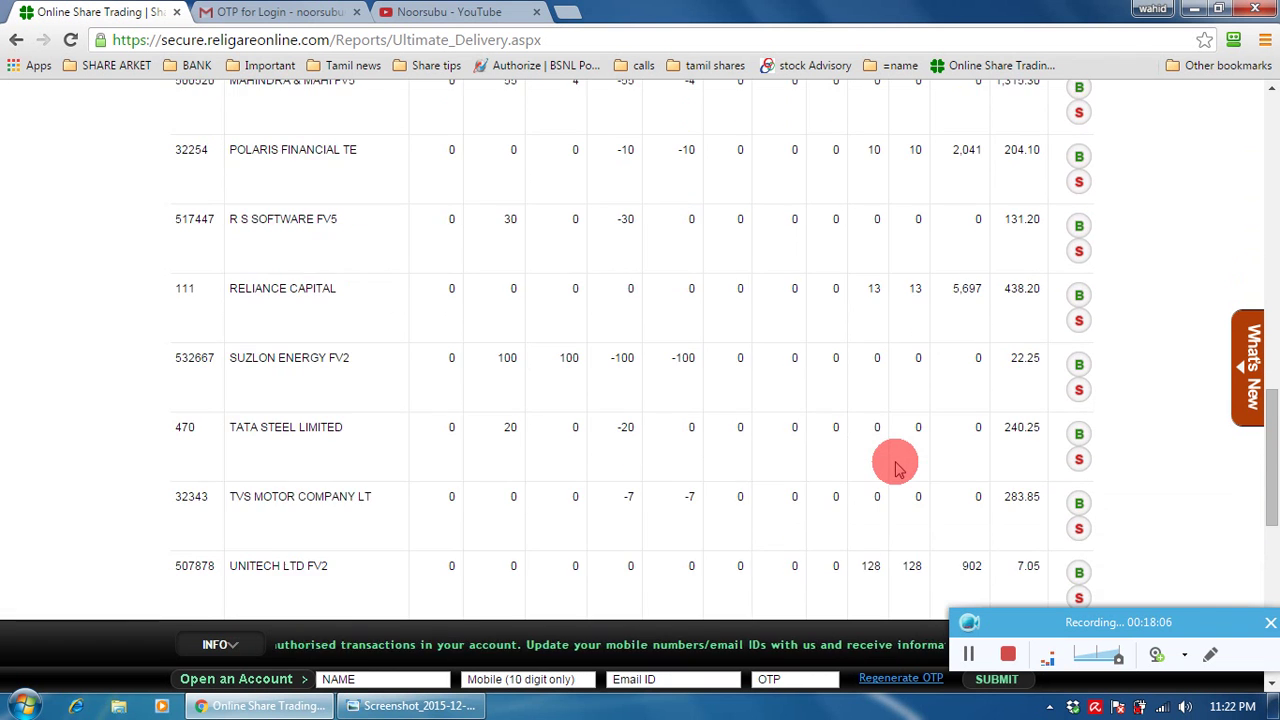
Check the Ben Stock, POA Stock and Final Stock column headings against COAL INDIA LIMITED's row.
{"action": "scroll", "coordinate": [897, 466], "scroll_direction": "up", "scroll_amount": 14}
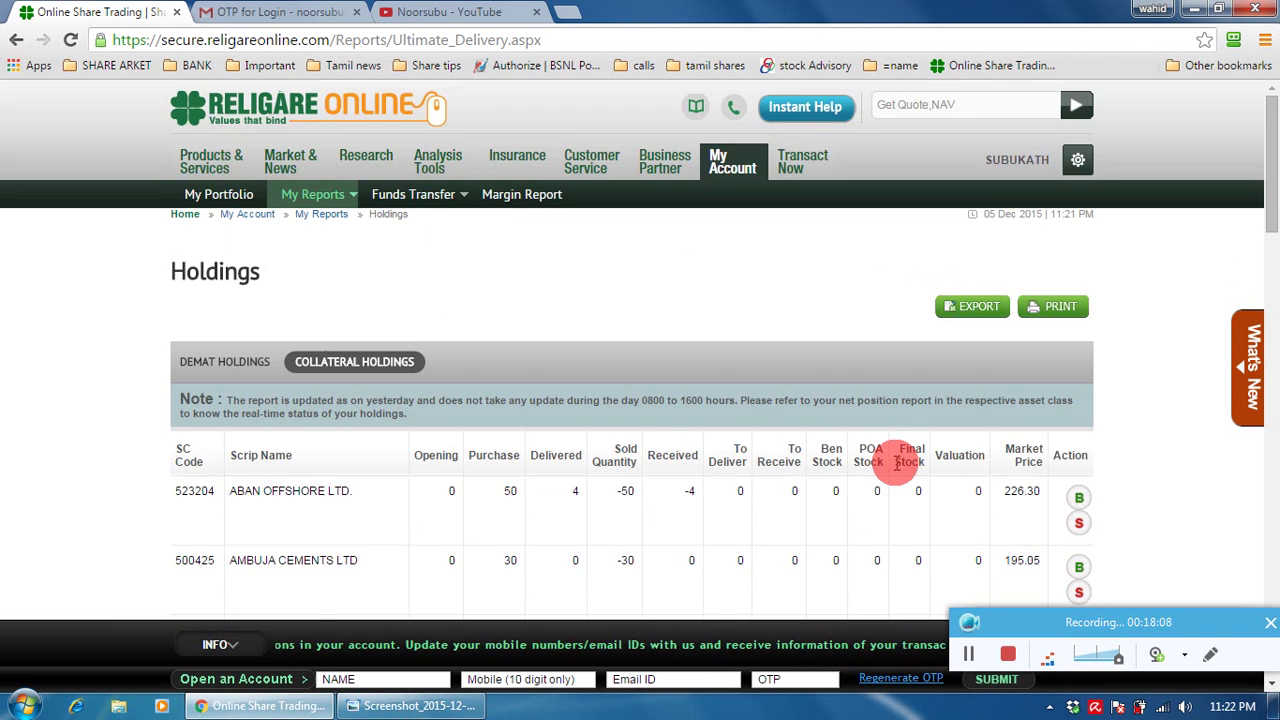
{"action": "scroll", "coordinate": [897, 466], "scroll_direction": "down", "scroll_amount": 2}
{"action": "scroll", "coordinate": [897, 468], "scroll_direction": "up", "scroll_amount": 2}
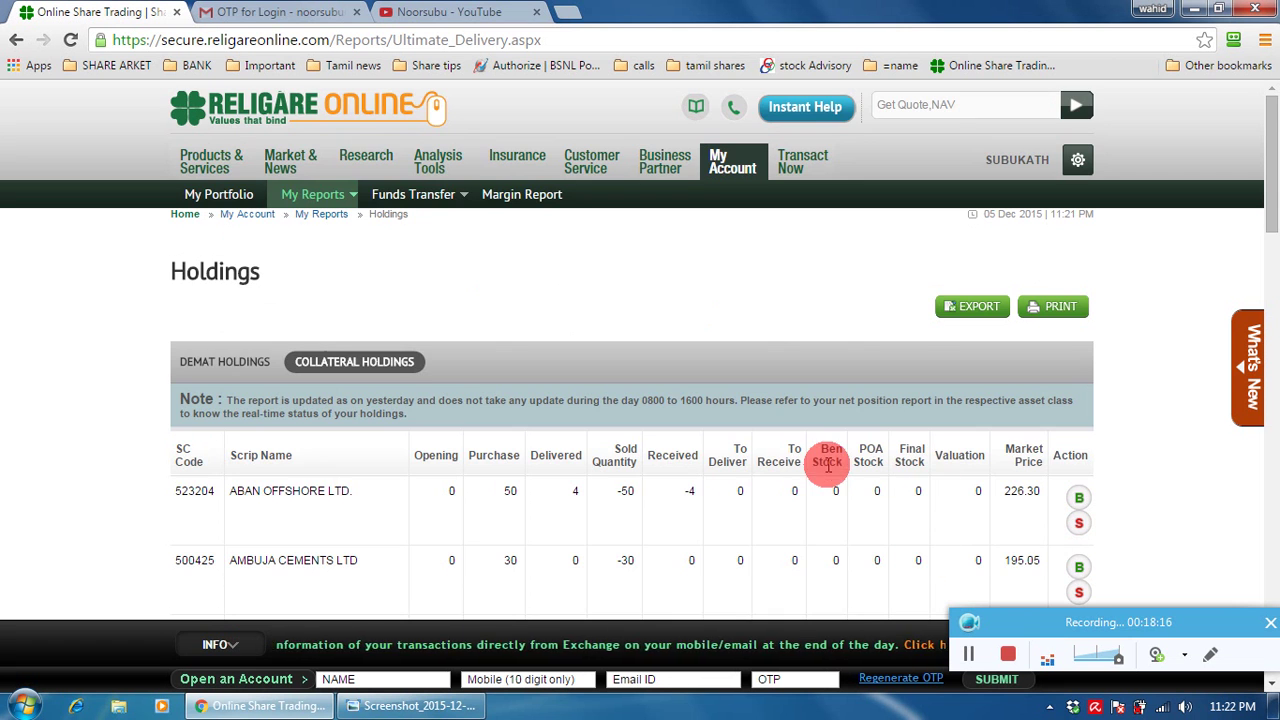
{"action": "scroll", "coordinate": [830, 500], "scroll_direction": "down", "scroll_amount": 4}
{"action": "scroll", "coordinate": [830, 508], "scroll_direction": "down", "scroll_amount": 1}
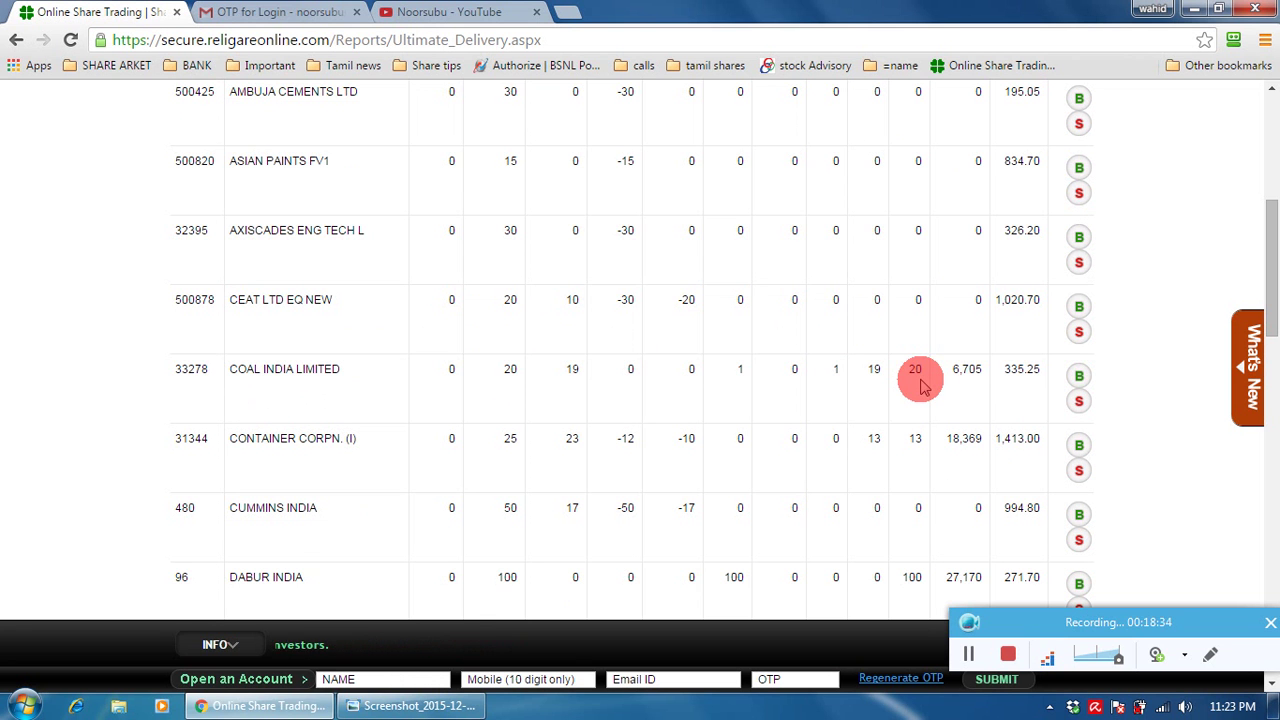
Review COAL INDIA LIMITED's purchase quantity and the rows through DELTA CORP LIMITED in the Holdings table.
{"action": "scroll", "coordinate": [491, 554], "scroll_direction": "up", "scroll_amount": 3}
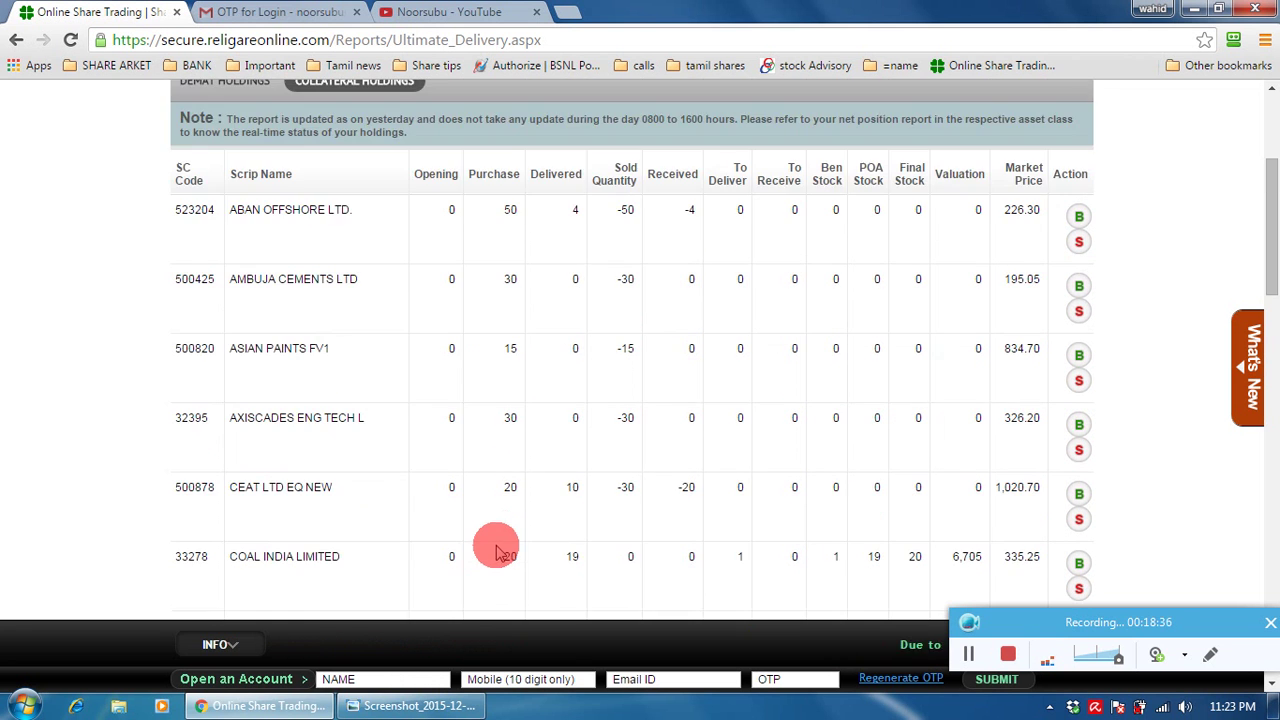
{"action": "scroll", "coordinate": [503, 543], "scroll_direction": "down", "scroll_amount": 4}
{"action": "scroll", "coordinate": [503, 543], "scroll_direction": "down", "scroll_amount": 2}
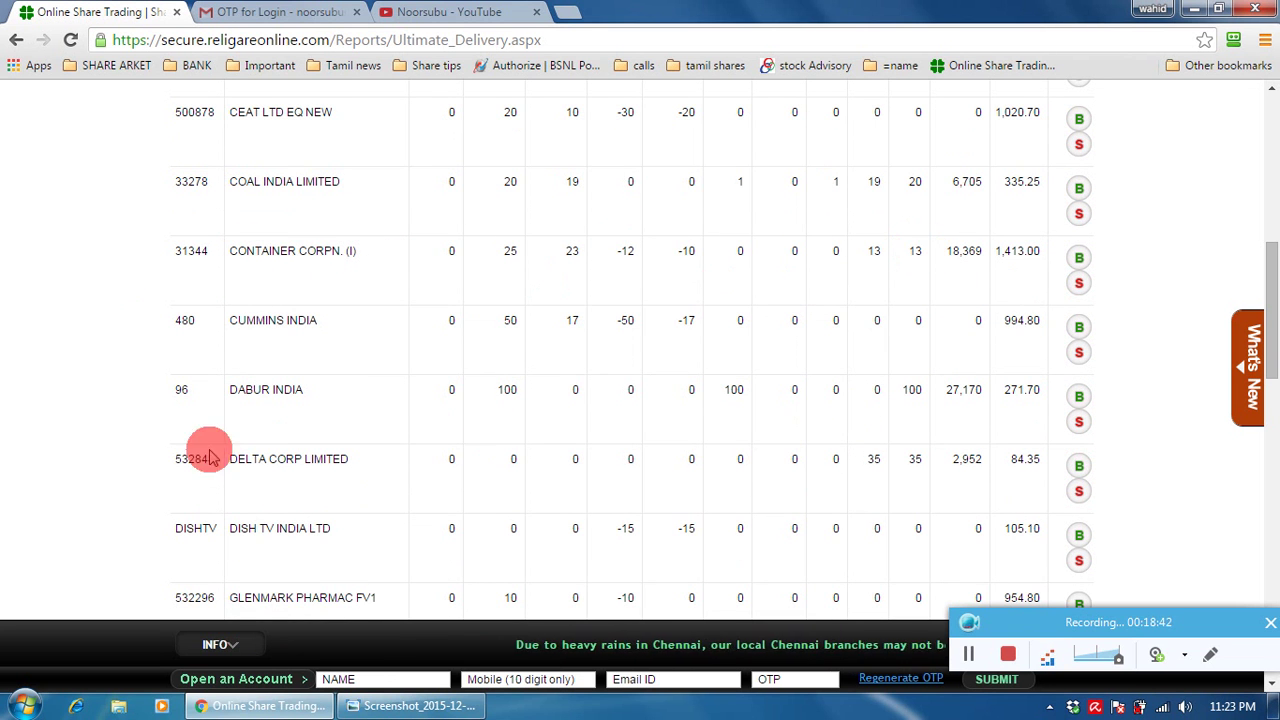
Open the Ledger report for the period 1 Dec 15 to 31 Dec 15.
{"action": "scroll", "coordinate": [395, 527], "scroll_direction": "up", "scroll_amount": 6}
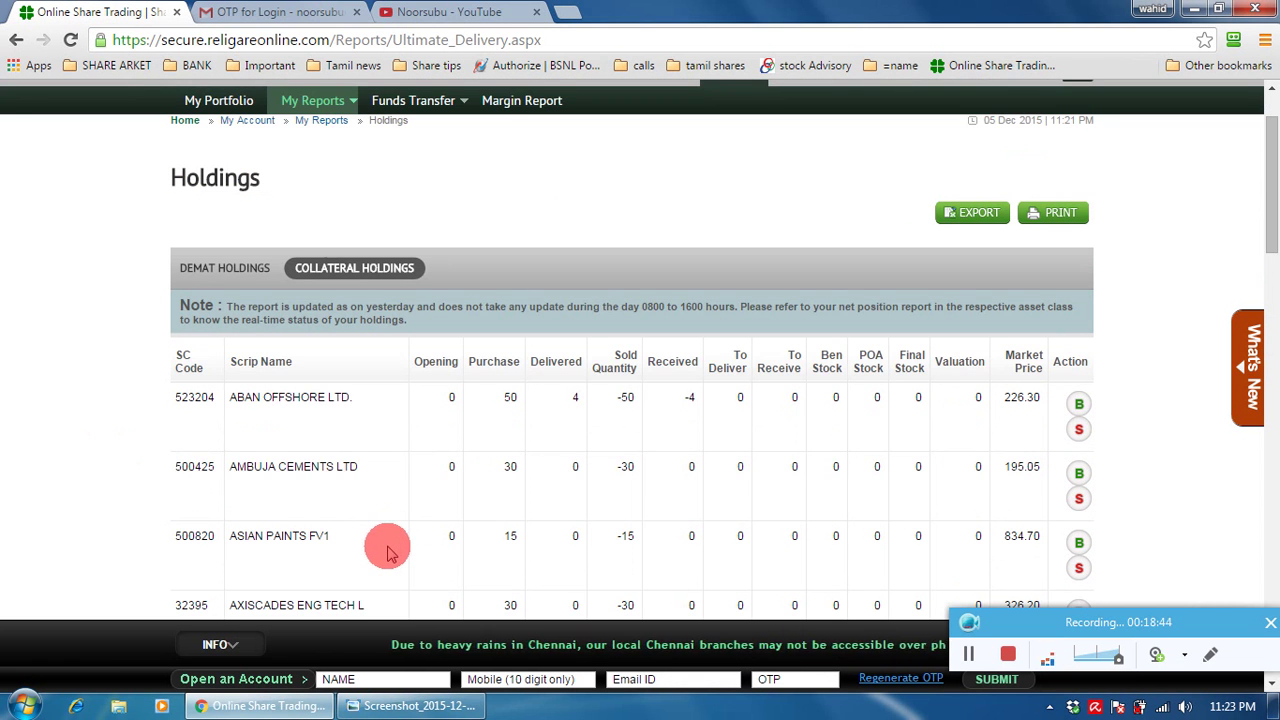
{"action": "mouse_move", "coordinate": [309, 104]}
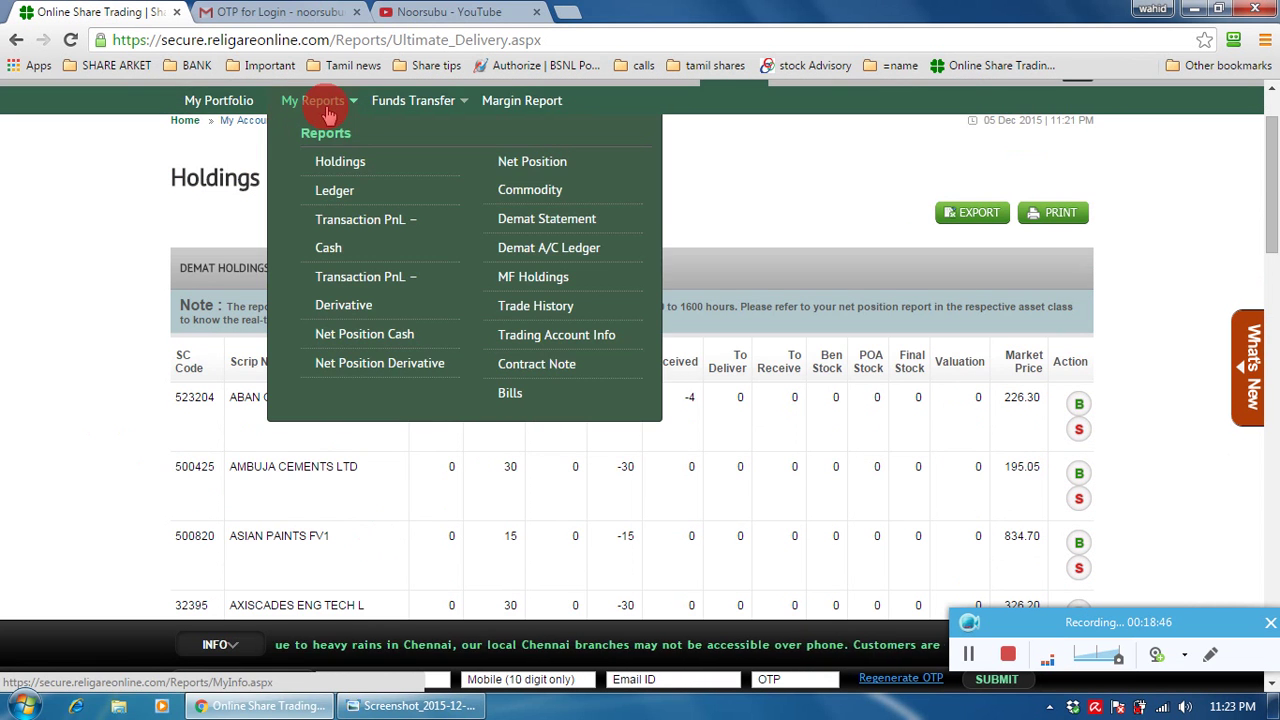
{"action": "left_click", "coordinate": [340, 200]}
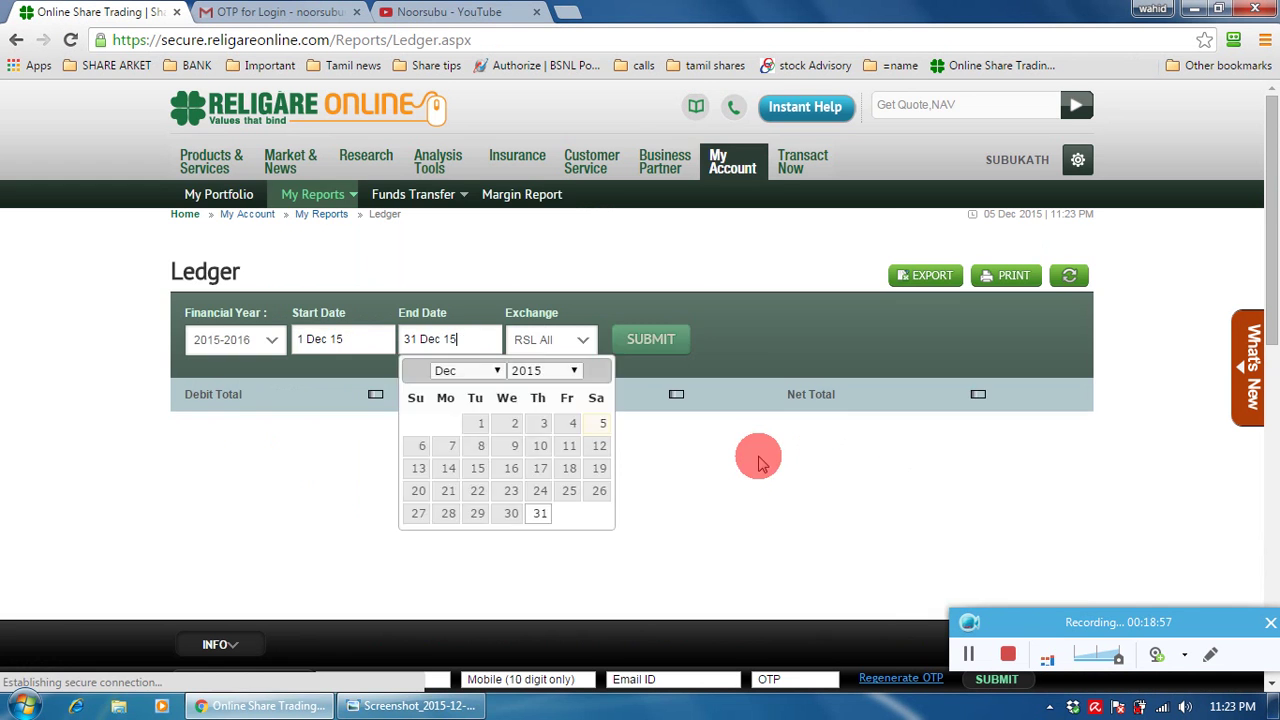
{"action": "left_click", "coordinate": [758, 462]}
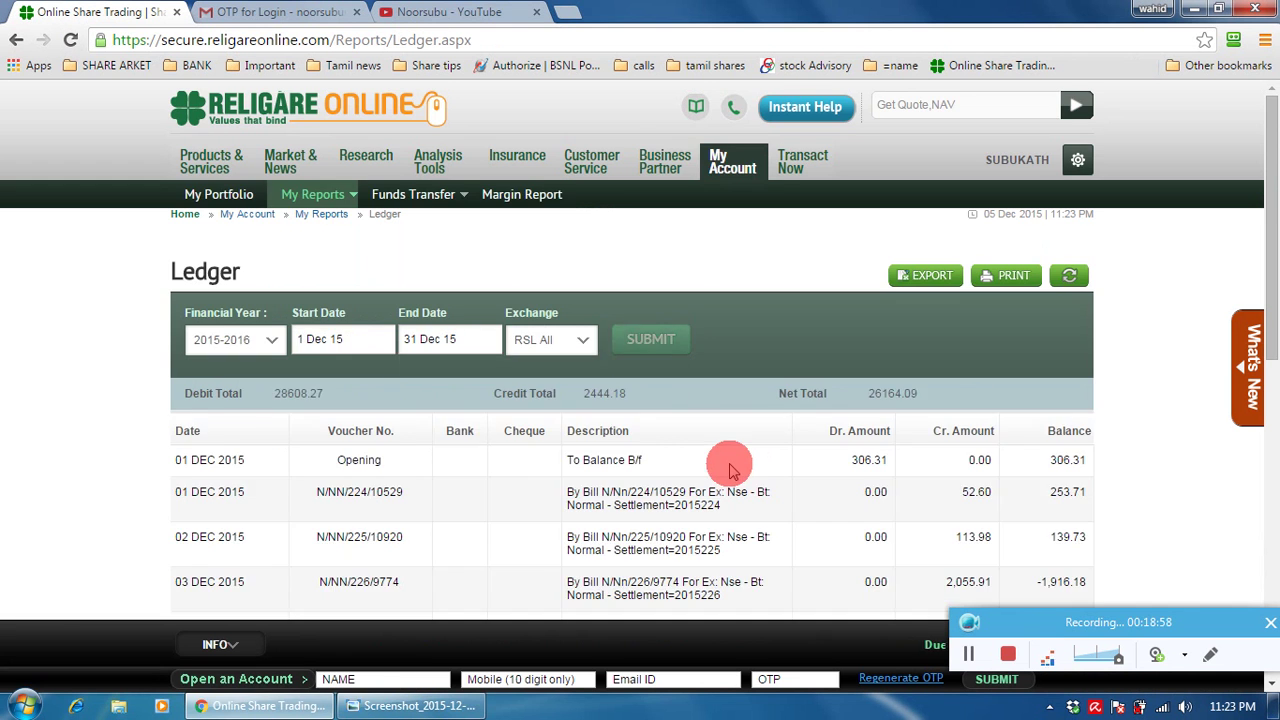
Review the December ledger entries and highlight the Balance column from the opening row through 07 DEC 2015.
{"action": "scroll", "coordinate": [729, 463], "scroll_direction": "down", "scroll_amount": 3}
{"action": "scroll", "coordinate": [729, 463], "scroll_direction": "up", "scroll_amount": 2}
{"action": "scroll", "coordinate": [729, 468], "scroll_direction": "down", "scroll_amount": 2}
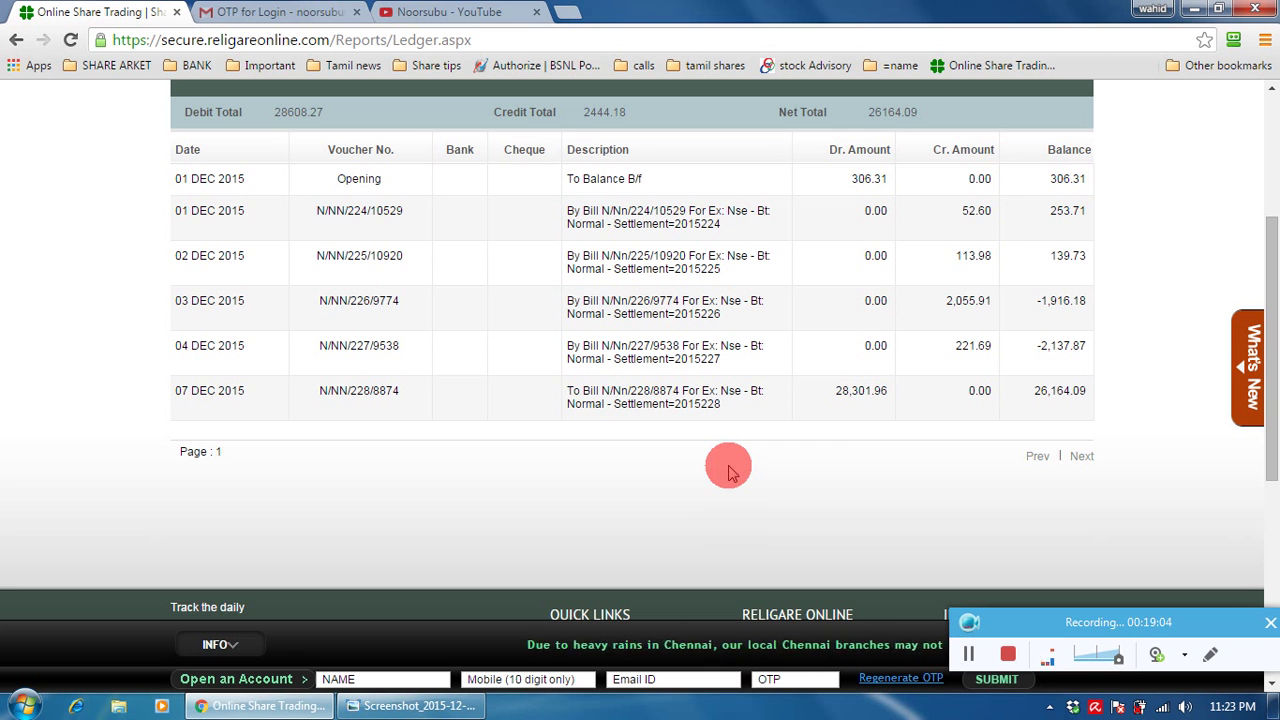
{"action": "scroll", "coordinate": [729, 470], "scroll_direction": "up", "scroll_amount": 2}
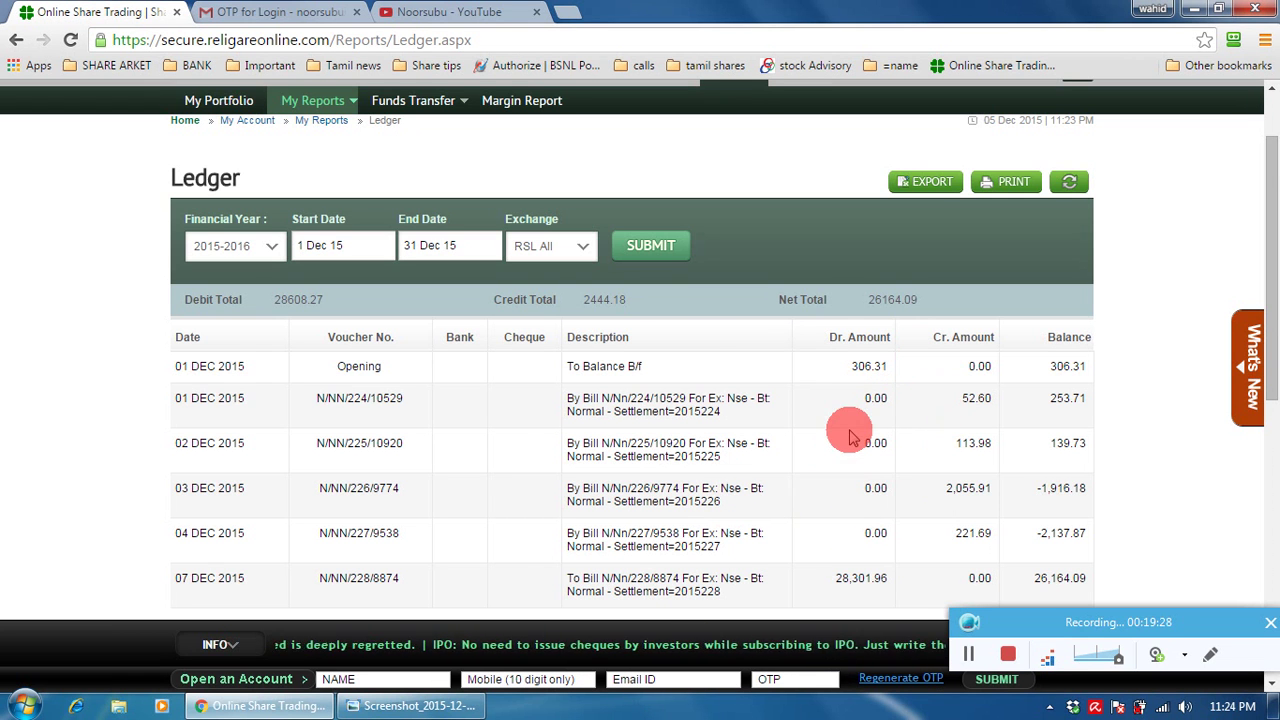
{"action": "scroll", "coordinate": [850, 435], "scroll_direction": "down", "scroll_amount": 2}
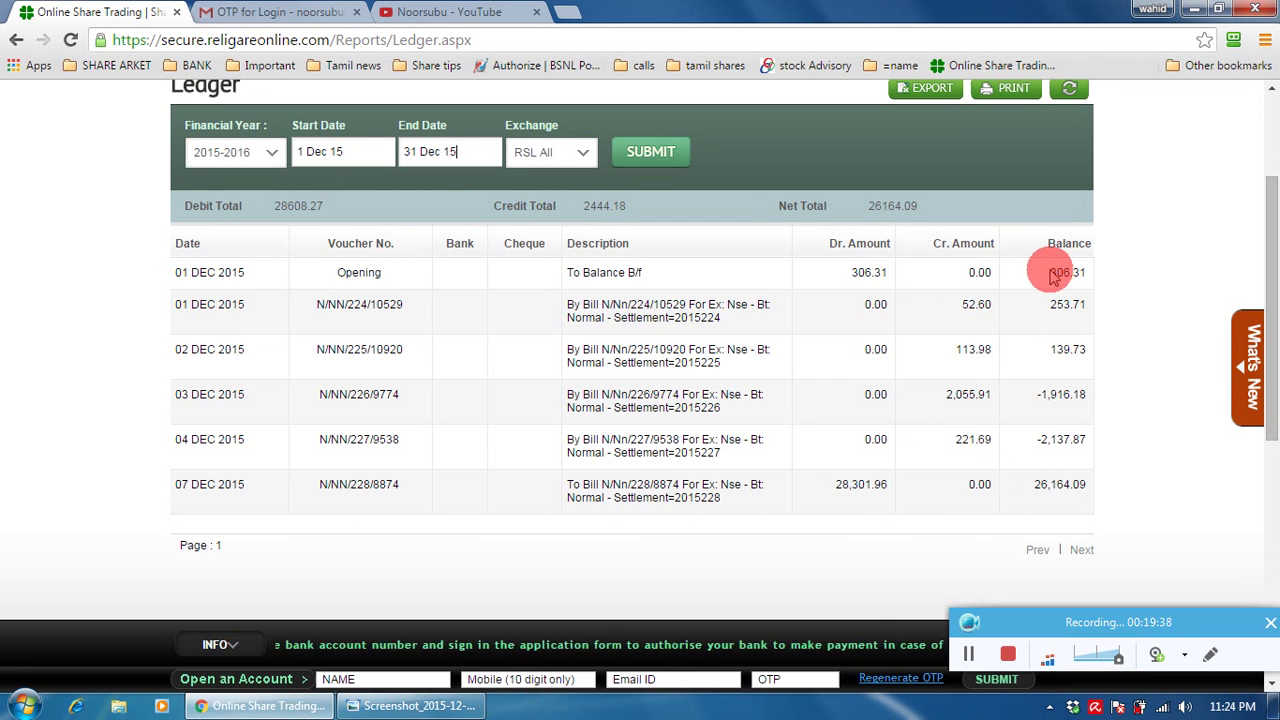
{"action": "left_click_drag", "start_coordinate": [1053, 272], "coordinate": [1073, 507]}
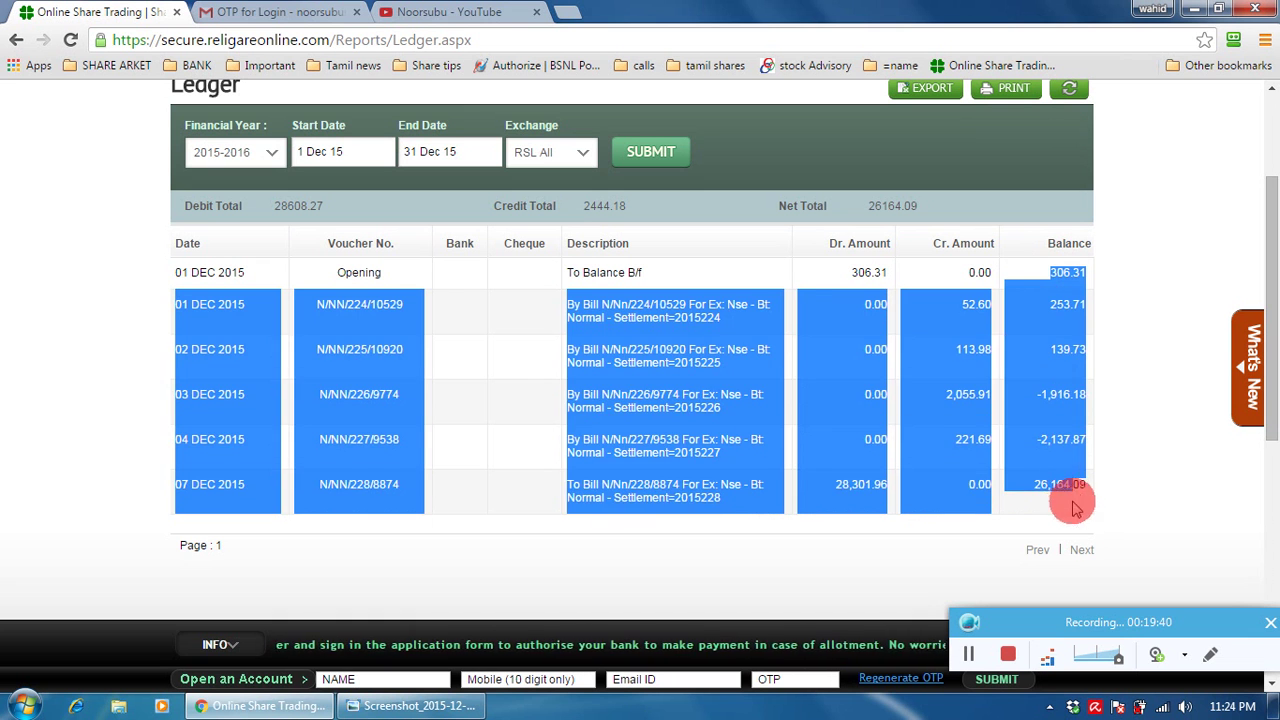
{"action": "left_click", "coordinate": [1082, 512]}
Highlight the ledger balances one after another, from the opening entry to the 07 DEC 2015 bill.
{"action": "left_click_drag", "start_coordinate": [1048, 274], "coordinate": [1086, 263]}
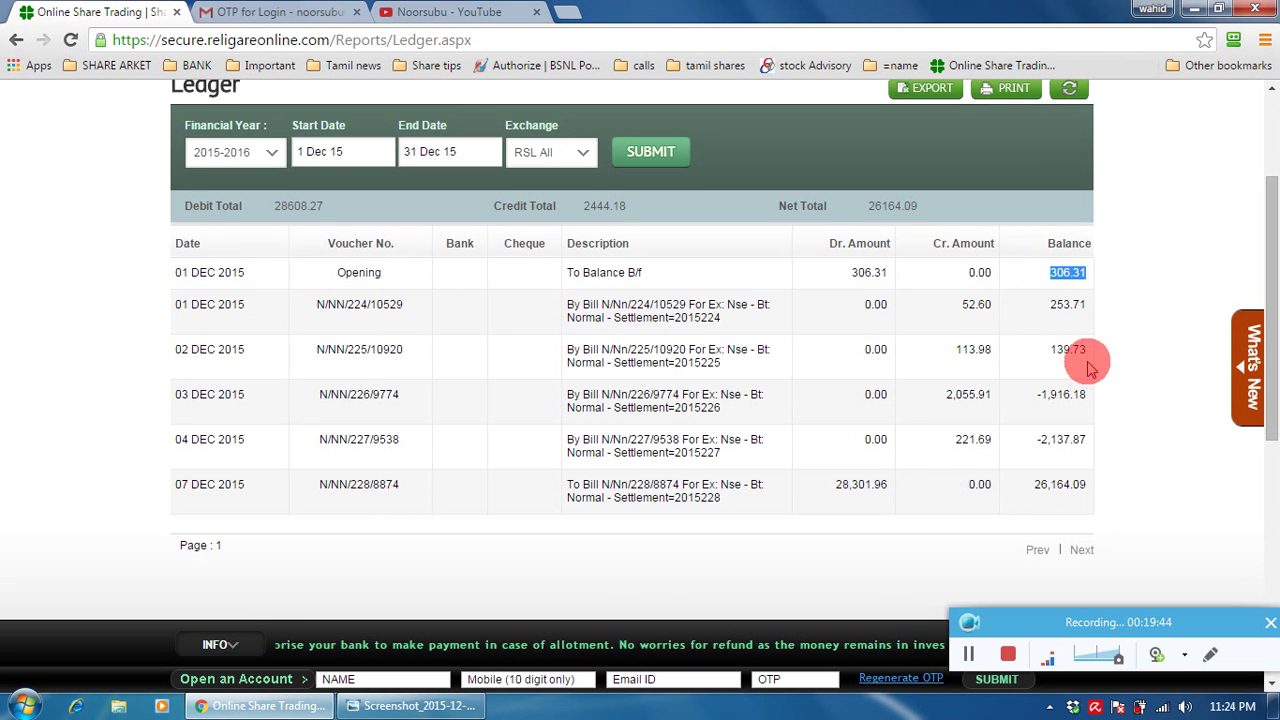
{"action": "left_click_drag", "start_coordinate": [1050, 303], "coordinate": [1086, 308]}
{"action": "left_click_drag", "start_coordinate": [1048, 349], "coordinate": [1088, 352]}
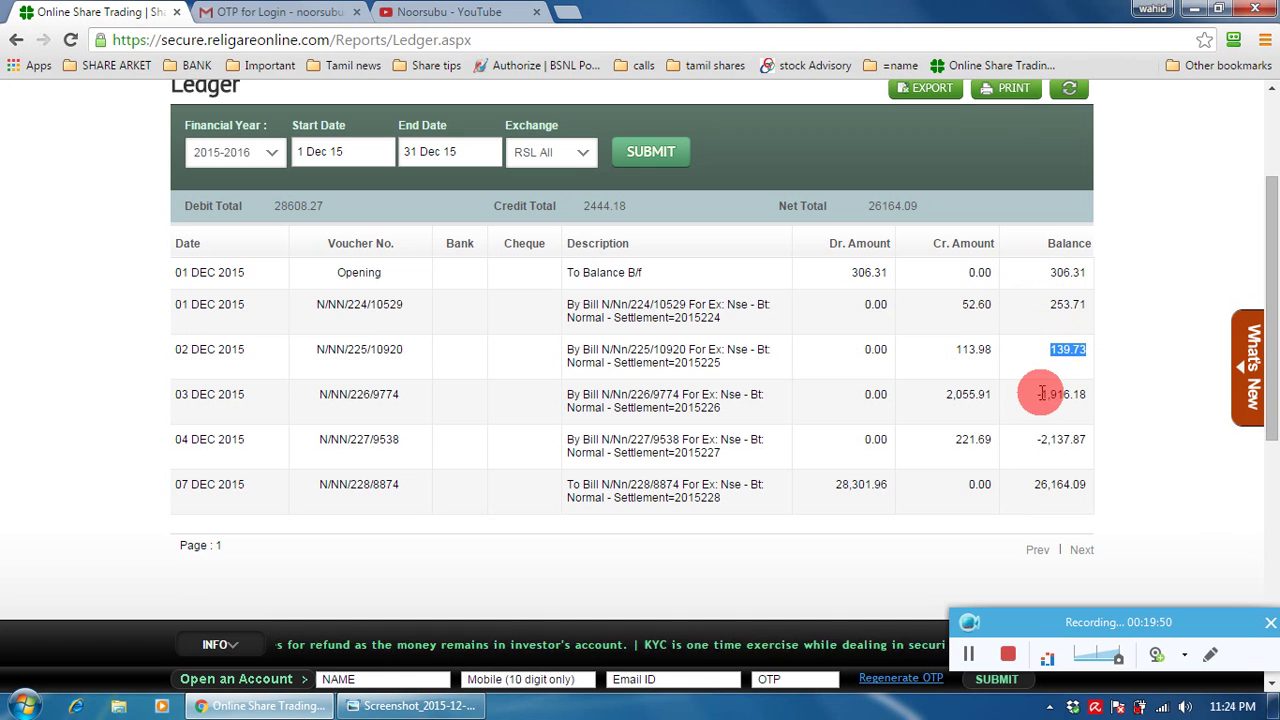
{"action": "left_click_drag", "start_coordinate": [1050, 400], "coordinate": [1100, 497]}
{"action": "left_click", "coordinate": [1092, 506]}
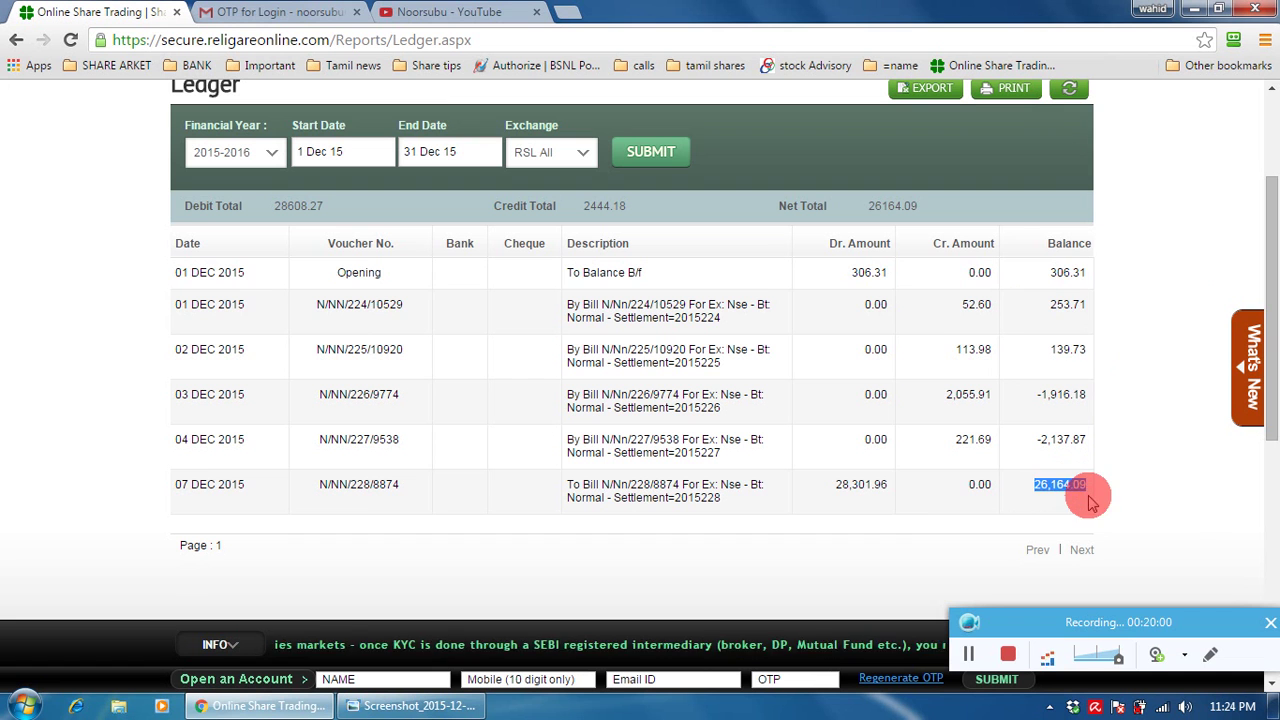
{"action": "left_click", "coordinate": [1086, 500]}
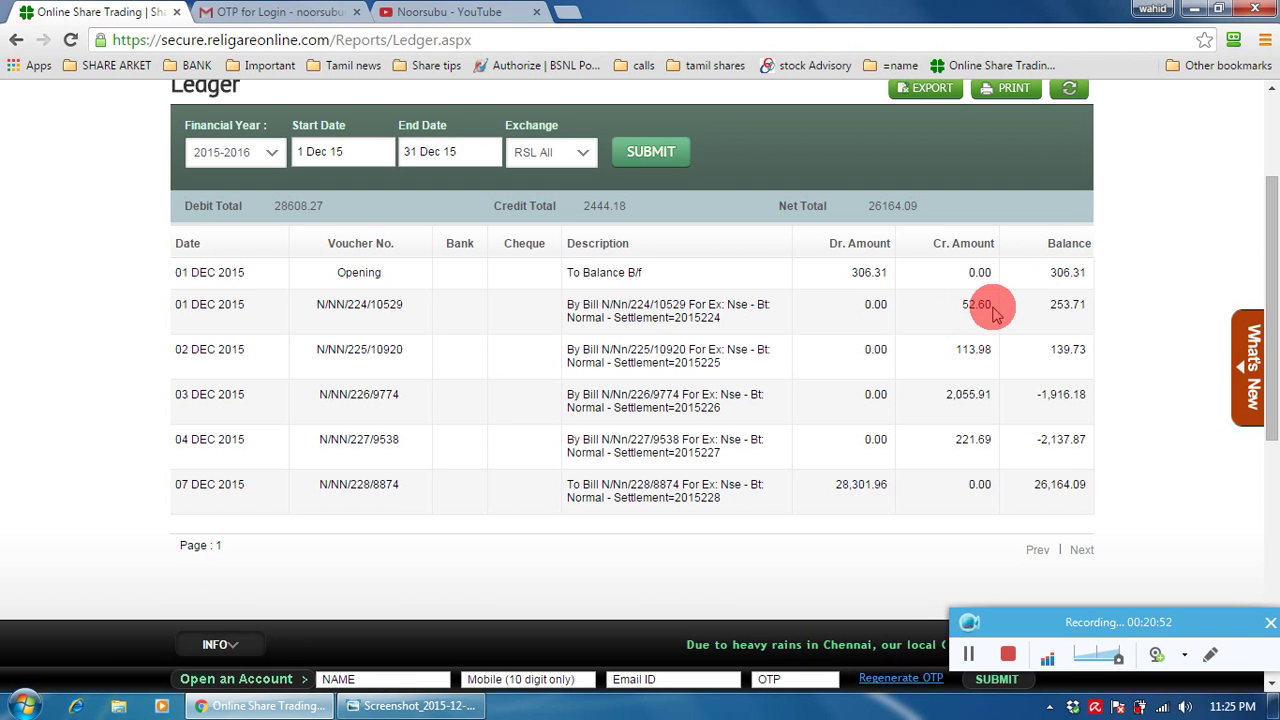
Trace the opening balance through the 01 DEC 2015 bill's credit amount to that bill's balance.
{"action": "double_click", "coordinate": [1057, 271]}
{"action": "left_click", "coordinate": [1092, 287]}
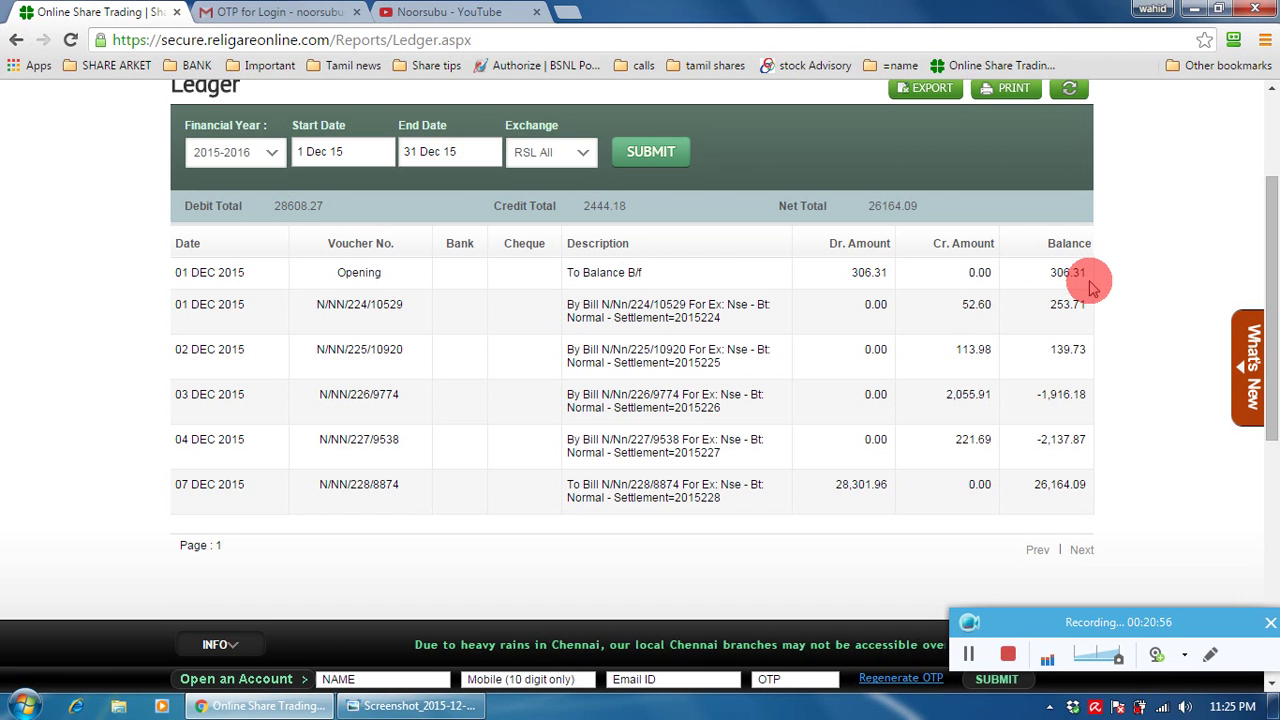
{"action": "double_click", "coordinate": [968, 303]}
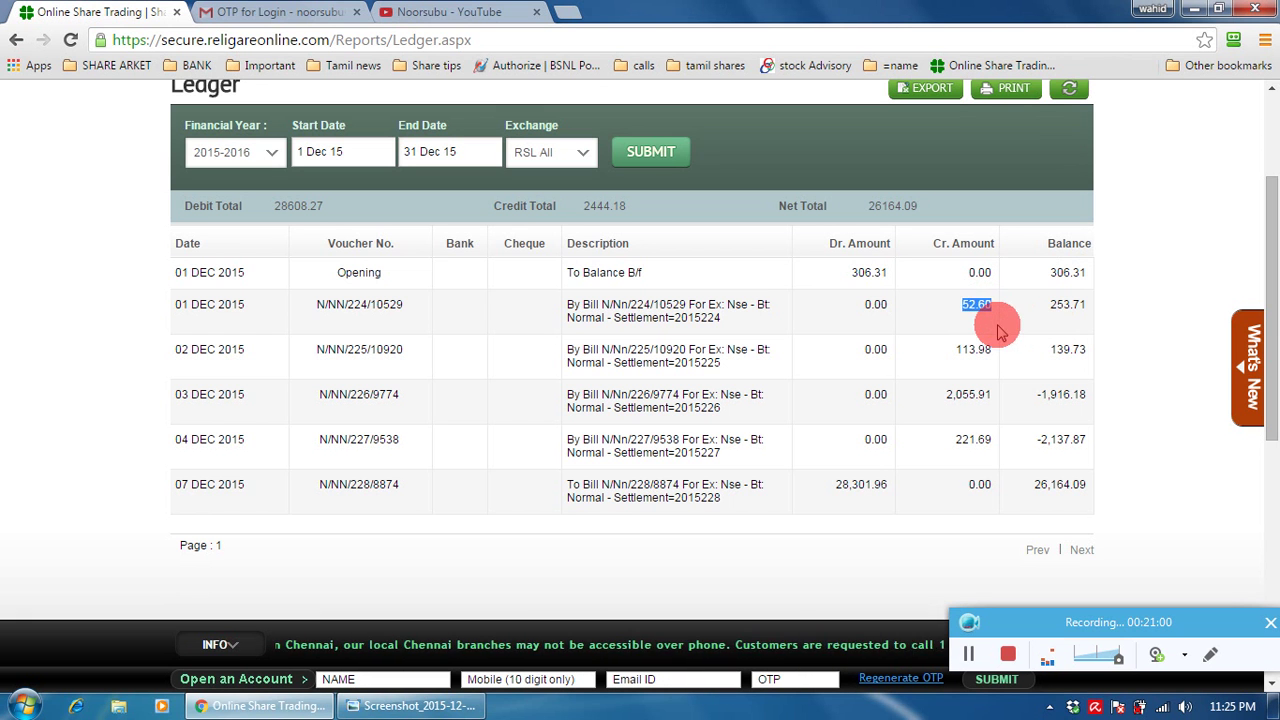
{"action": "left_click", "coordinate": [1047, 330]}
{"action": "double_click", "coordinate": [1063, 305]}
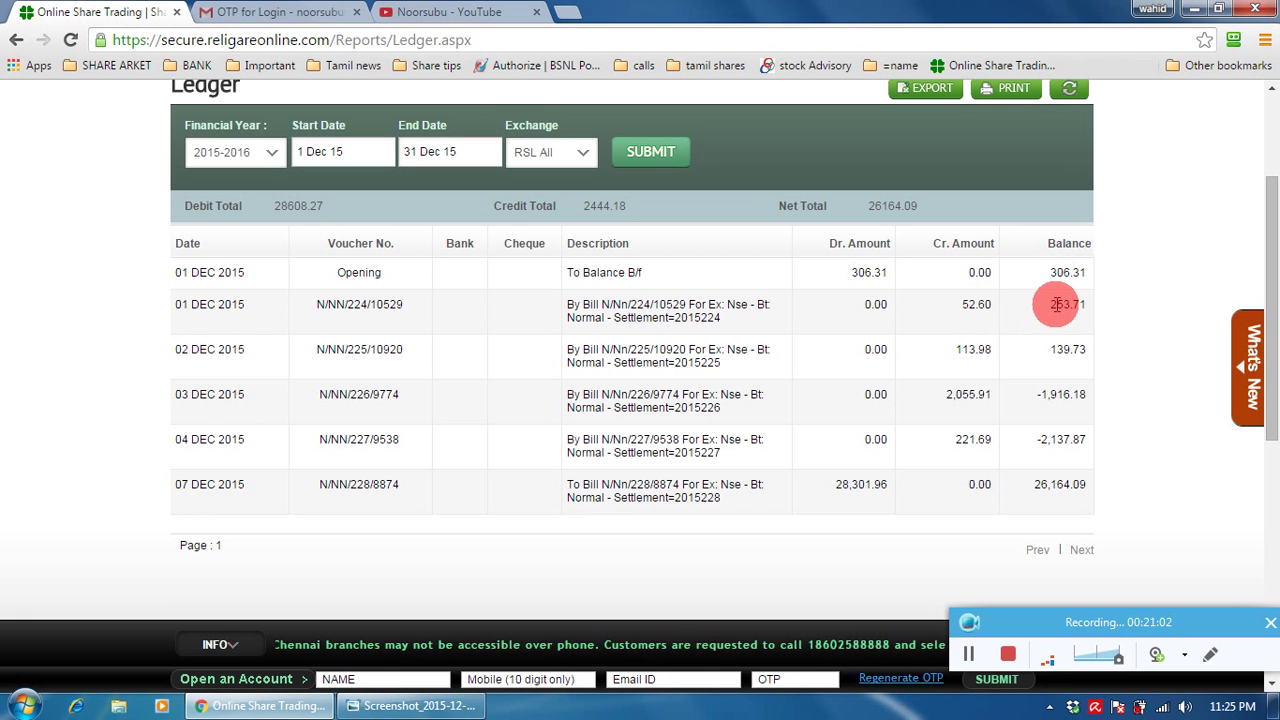
{"action": "left_click", "coordinate": [1090, 314]}
{"action": "double_click", "coordinate": [1066, 305]}
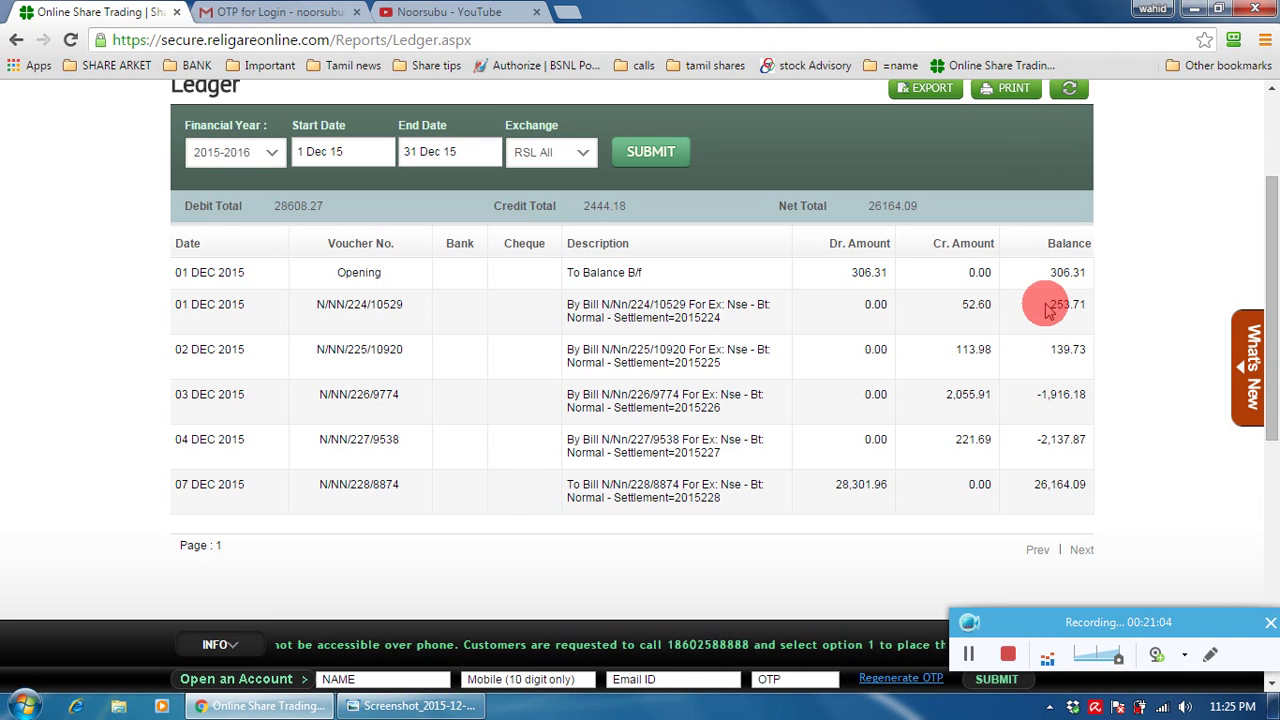
{"action": "left_click", "coordinate": [1090, 314]}
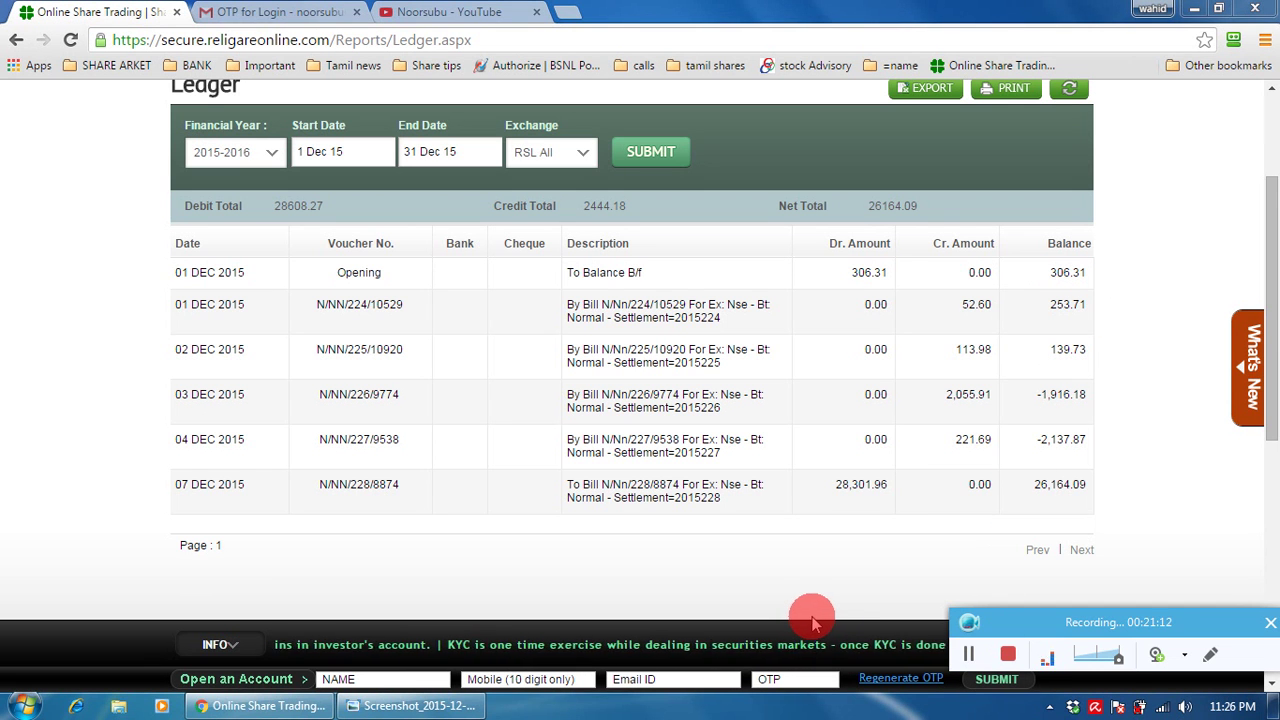
Compare the opening balance with the balance of the 01 DEC 2015 bill once more.
{"action": "double_click", "coordinate": [1060, 277]}
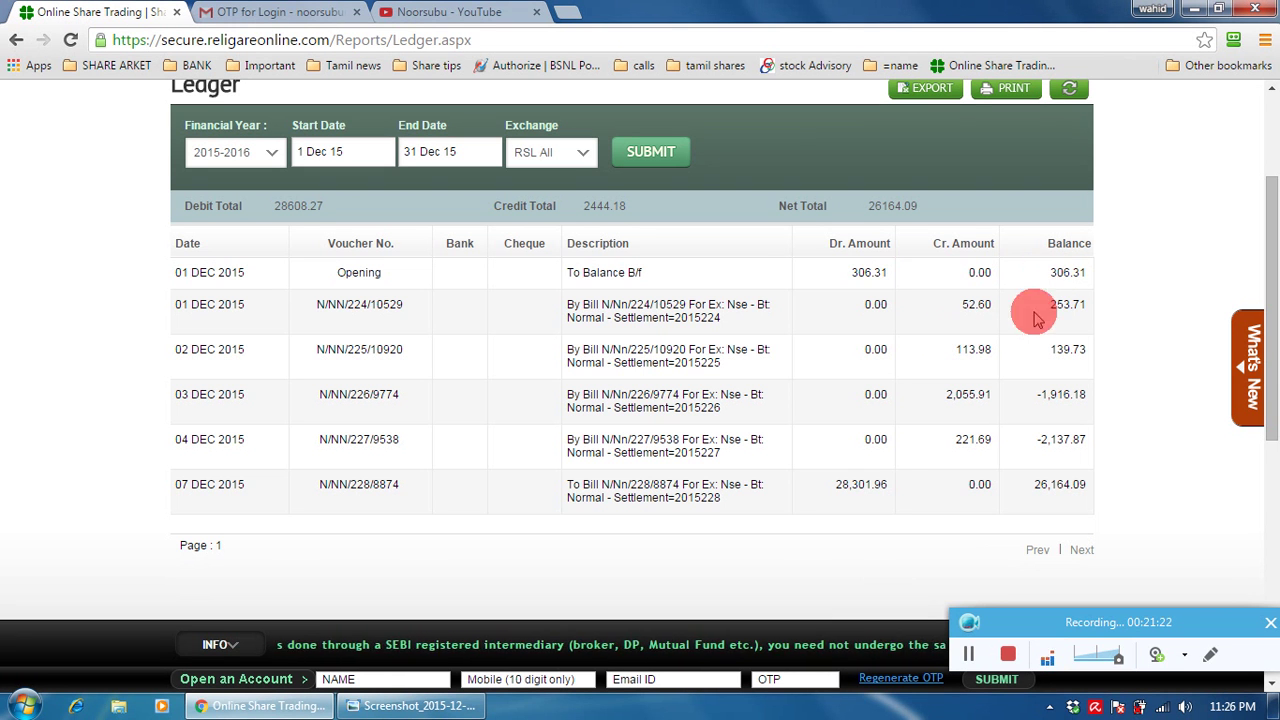
{"action": "double_click", "coordinate": [1070, 304]}
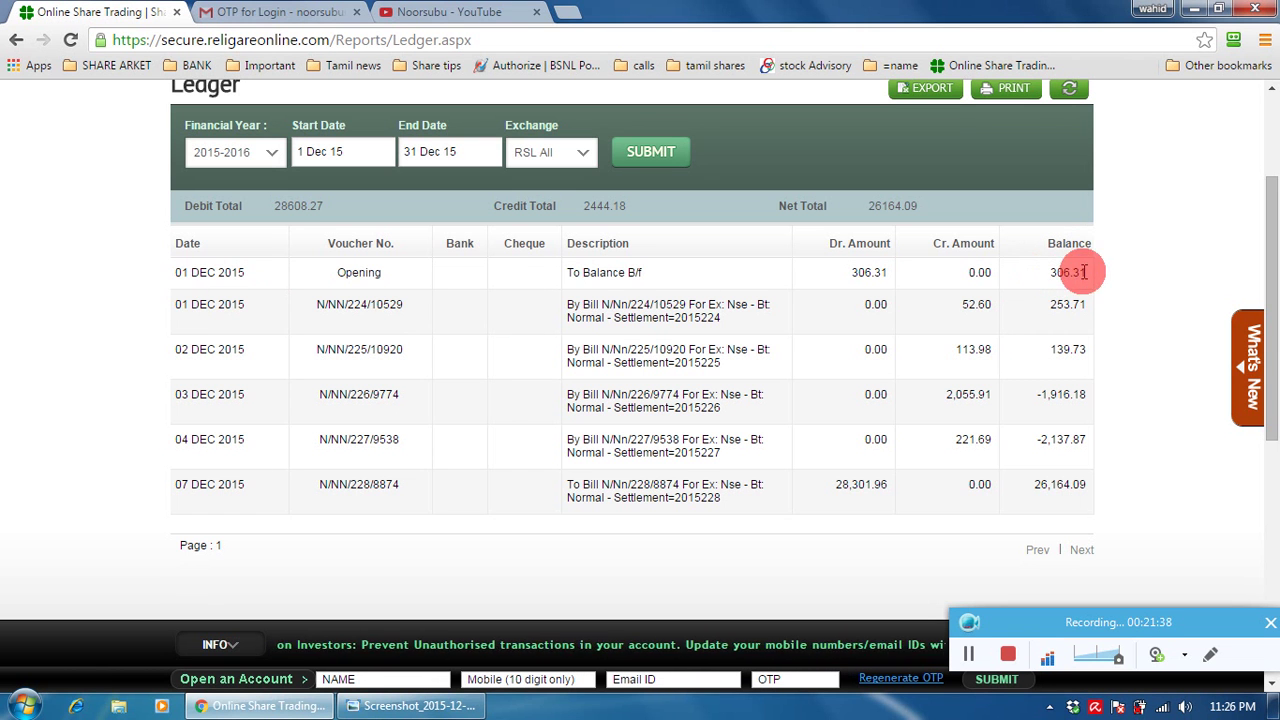
{"action": "mouse_move", "coordinate": [1032, 272]}
{"action": "left_mouse_down"}
{"action": "mouse_move", "coordinate": [1095, 272]}
{"action": "mouse_move", "coordinate": [1020, 286]}
{"action": "left_mouse_up"}
{"action": "left_click", "coordinate": [1063, 297]}
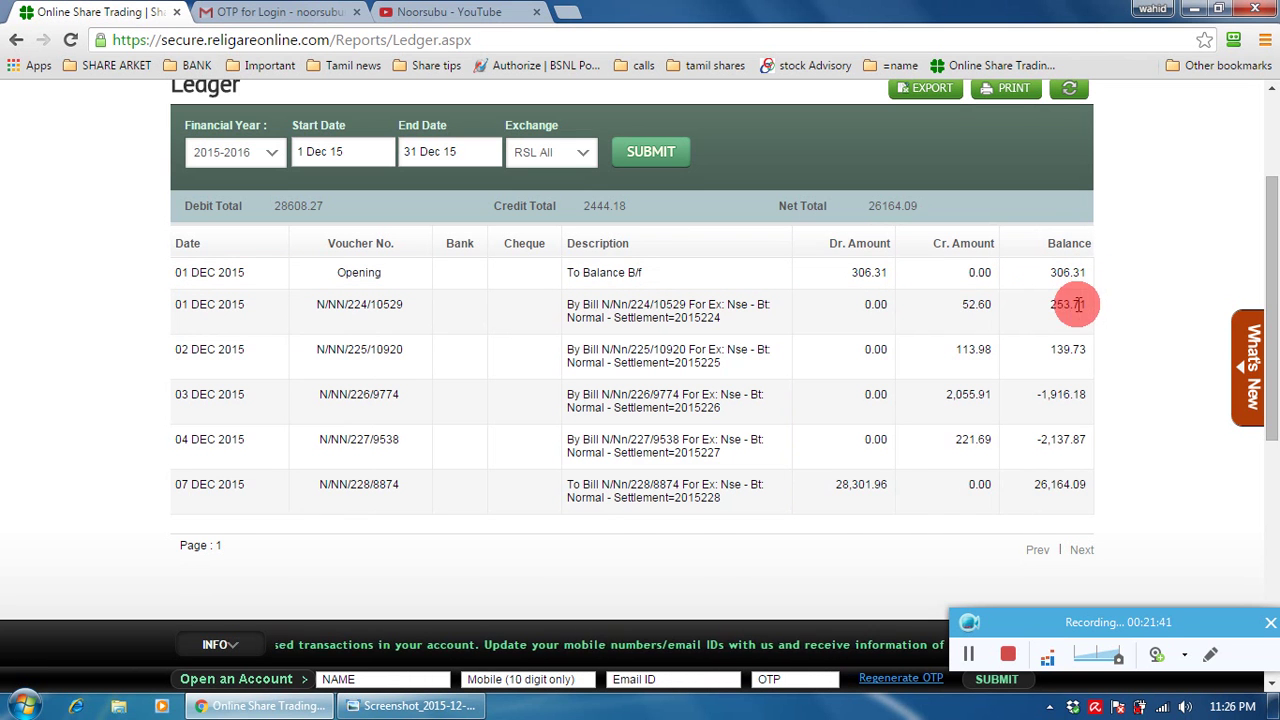
Highlight the credit amounts of the 01, 02 and 03 DEC 2015 bills and the 03 DEC balance.
{"action": "double_click", "coordinate": [968, 305]}
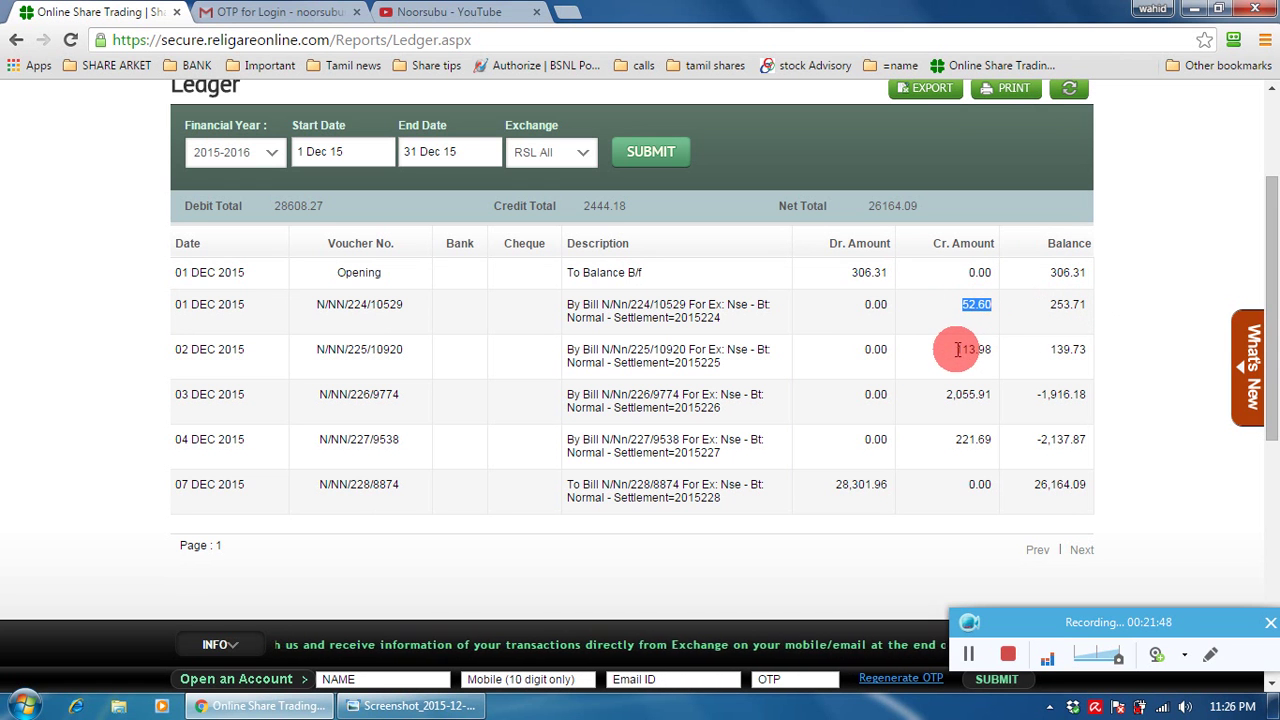
{"action": "left_click_drag", "start_coordinate": [958, 349], "coordinate": [994, 354]}
{"action": "left_click", "coordinate": [995, 370]}
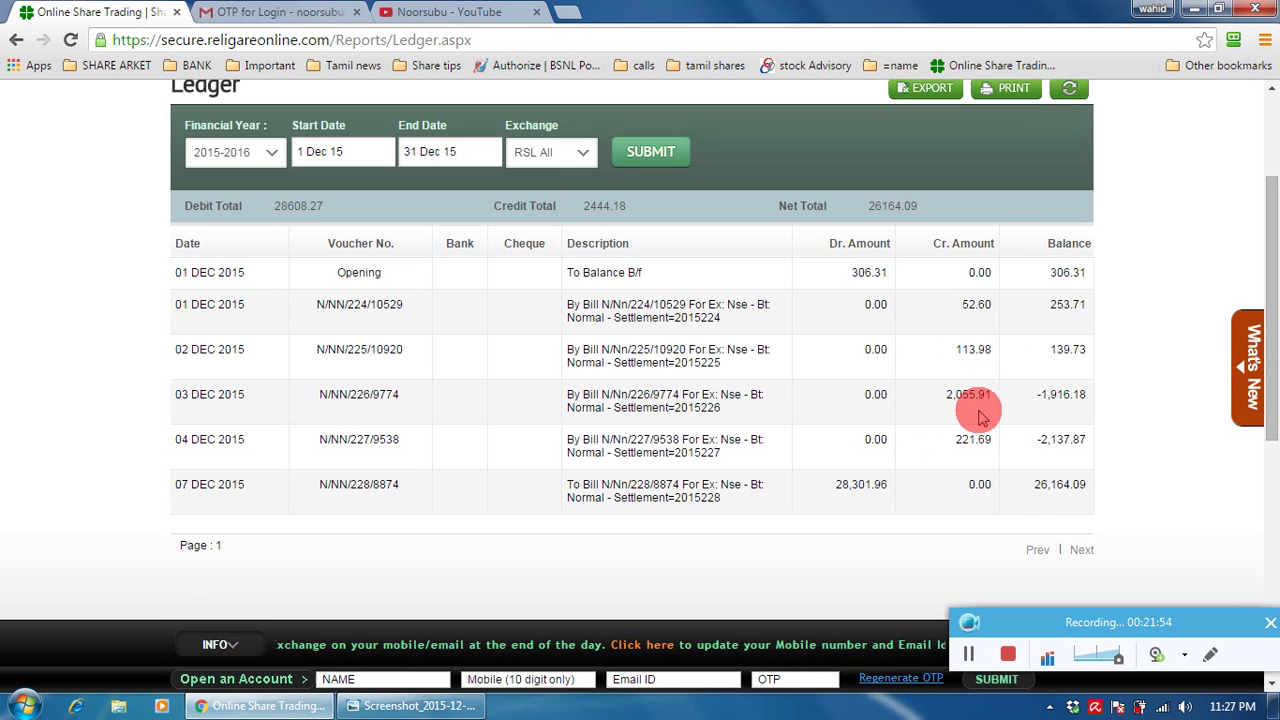
{"action": "left_click_drag", "start_coordinate": [948, 394], "coordinate": [1000, 406]}
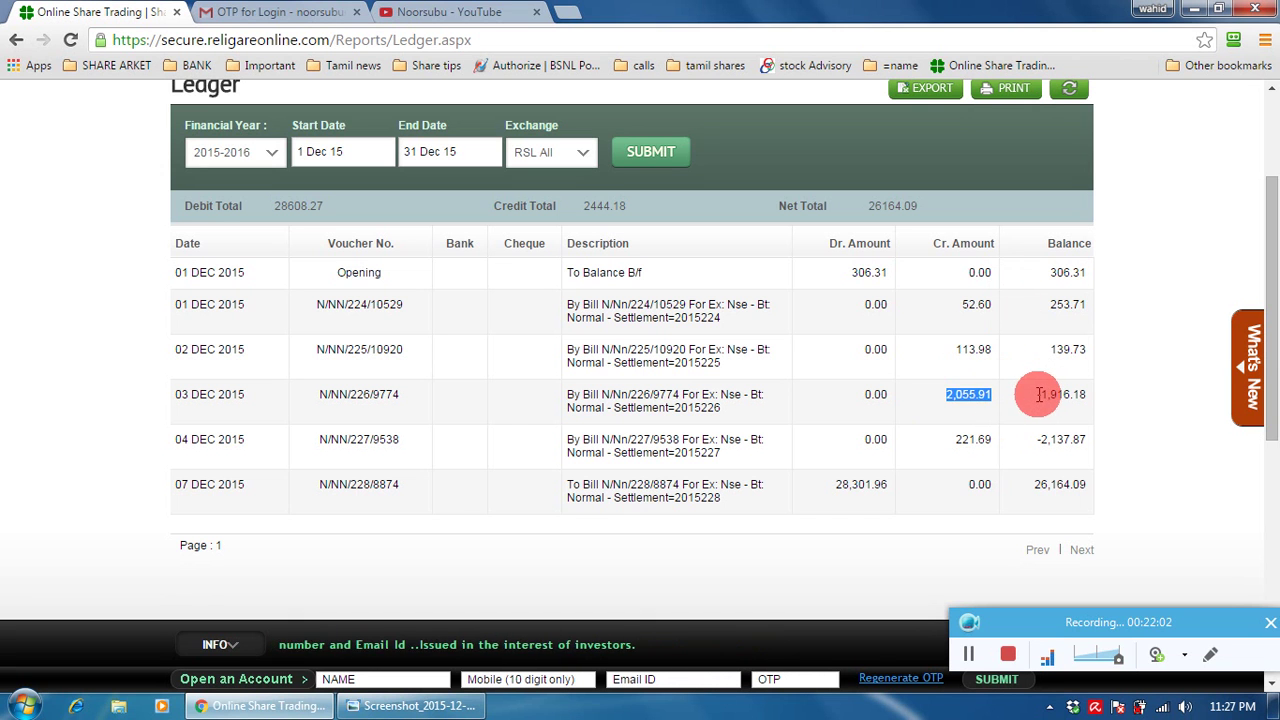
{"action": "left_click_drag", "start_coordinate": [1080, 400], "coordinate": [1036, 400]}
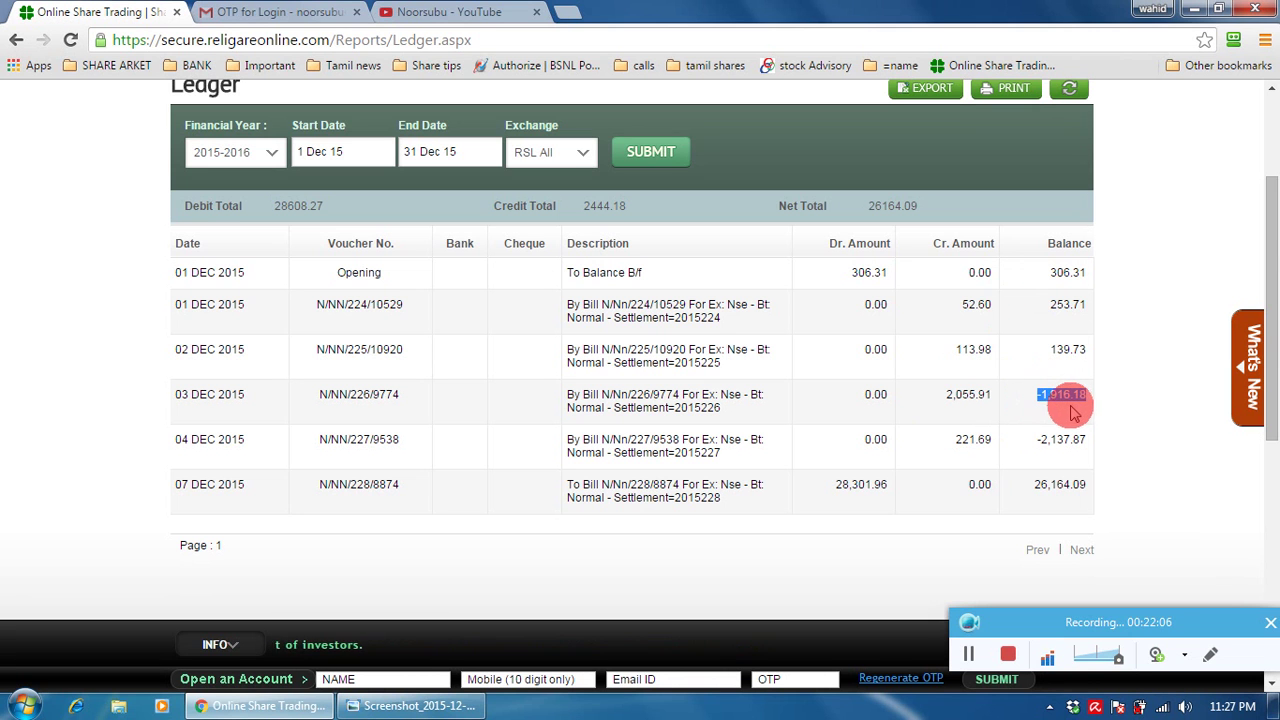
{"action": "left_click", "coordinate": [1065, 400]}
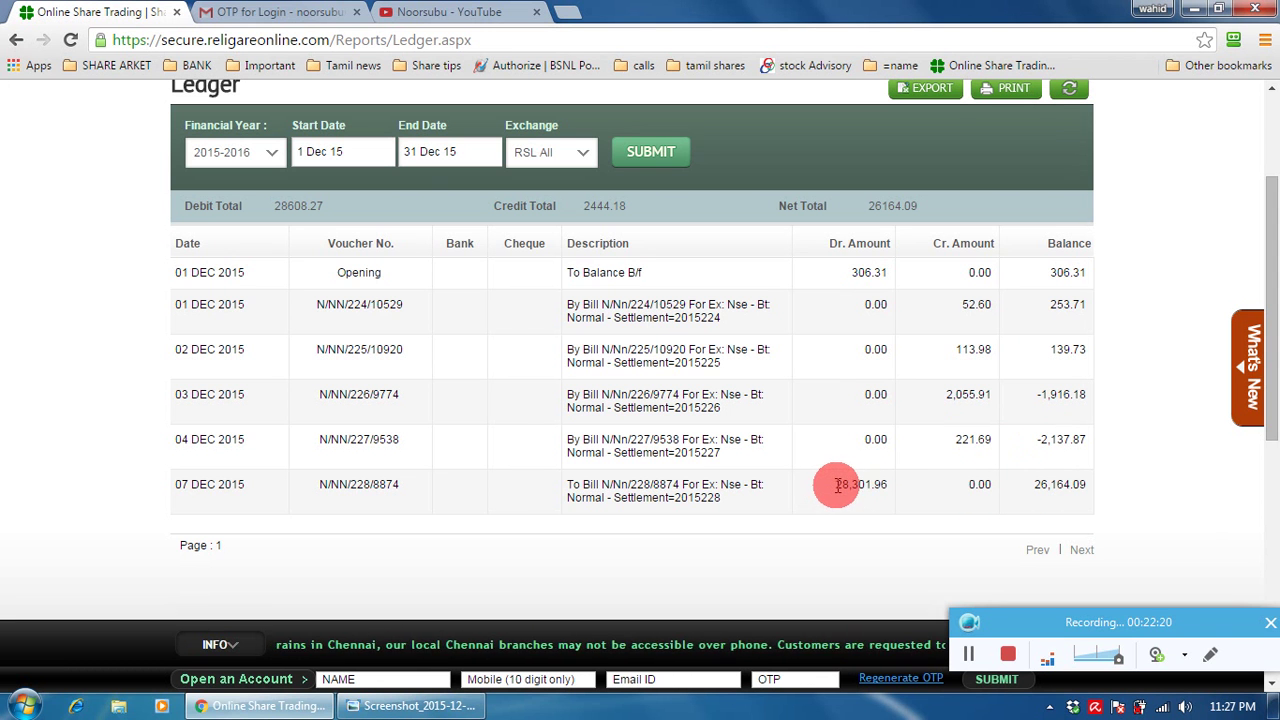
Highlight the 07 DEC 2015 bill's debit amount and examine the closing balance in the same row.
{"action": "left_click_drag", "start_coordinate": [837, 486], "coordinate": [894, 486]}
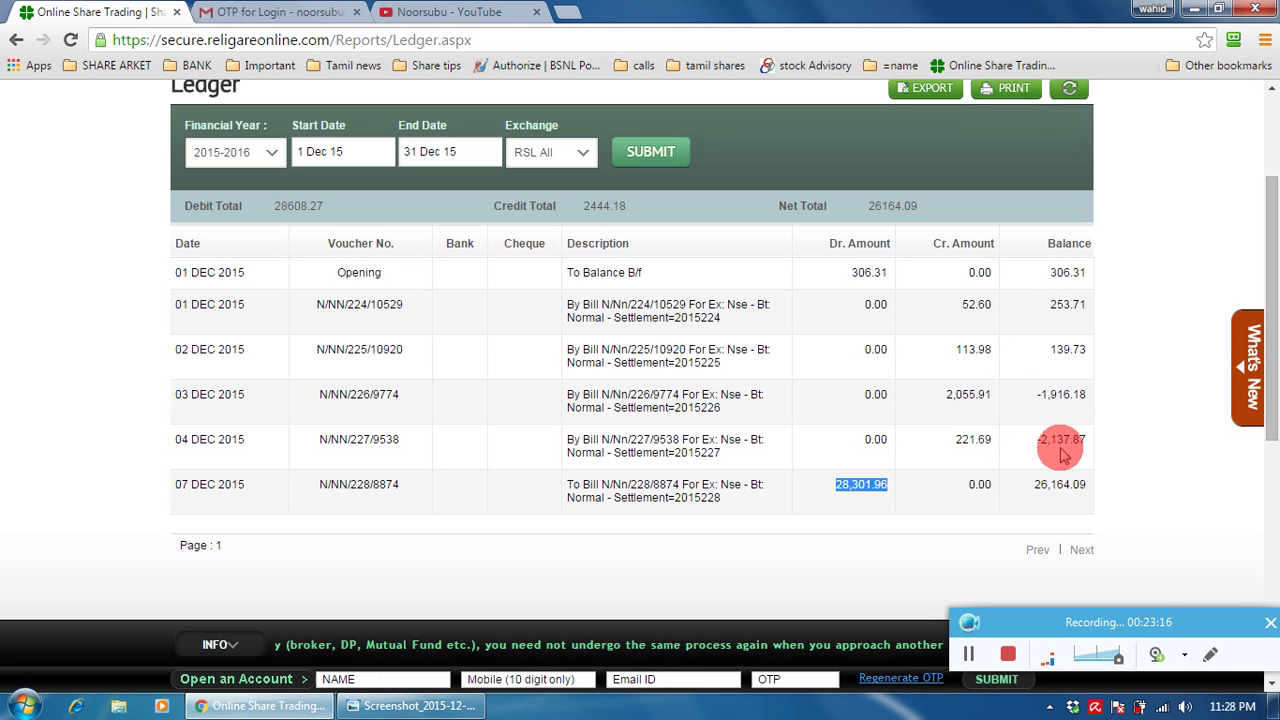
{"action": "left_click", "coordinate": [925, 493]}
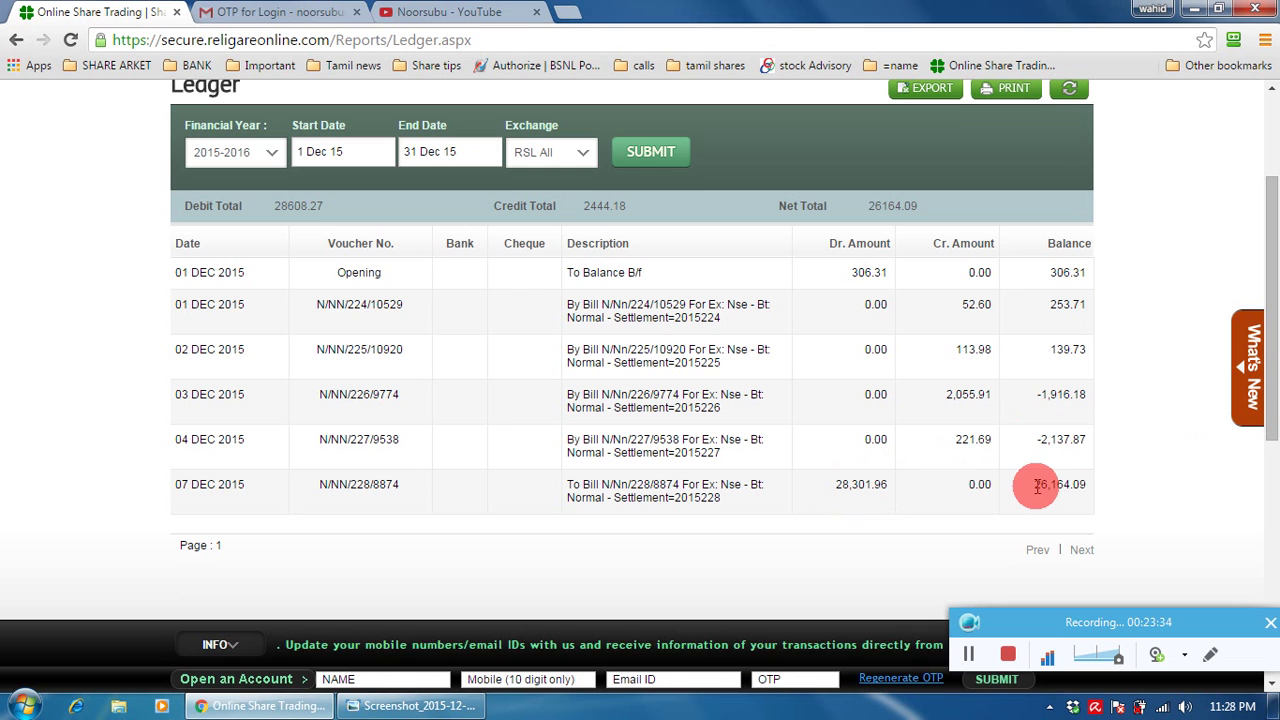
{"action": "left_click_drag", "start_coordinate": [1037, 486], "coordinate": [1089, 491]}
{"action": "left_click", "coordinate": [1075, 495]}
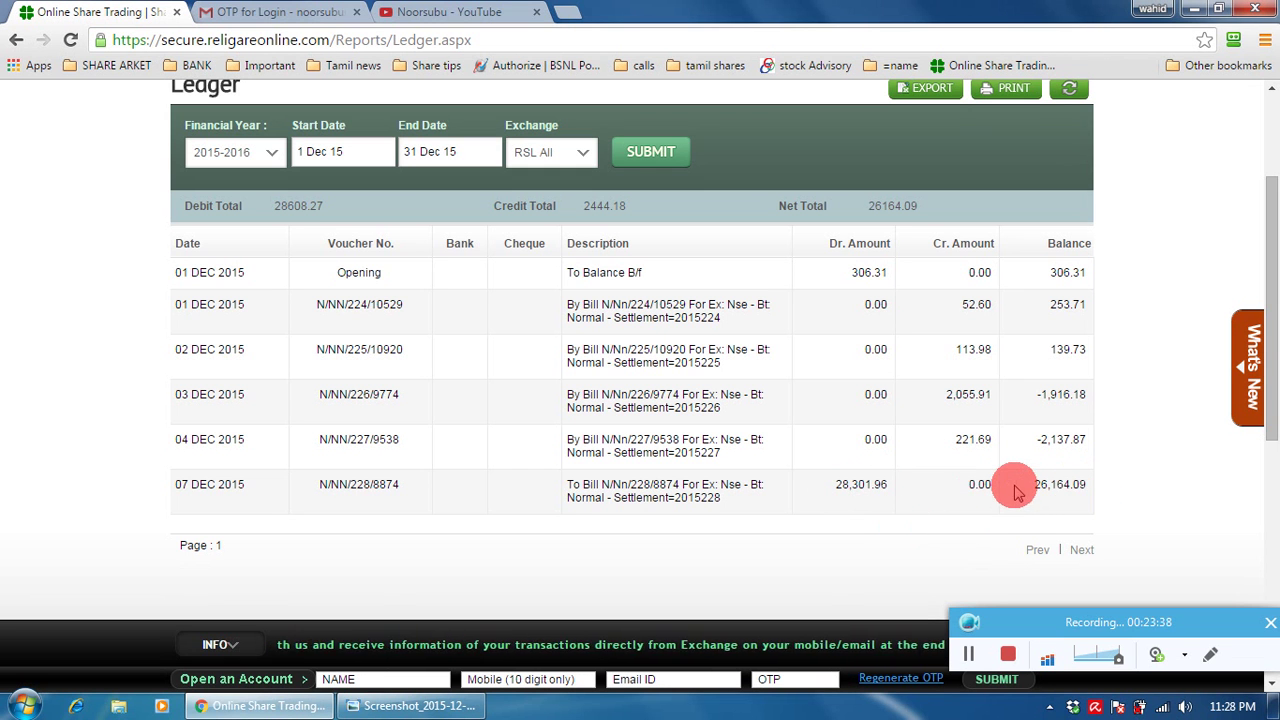
{"action": "left_click_drag", "start_coordinate": [1037, 486], "coordinate": [1072, 505]}
{"action": "left_click", "coordinate": [1050, 495]}
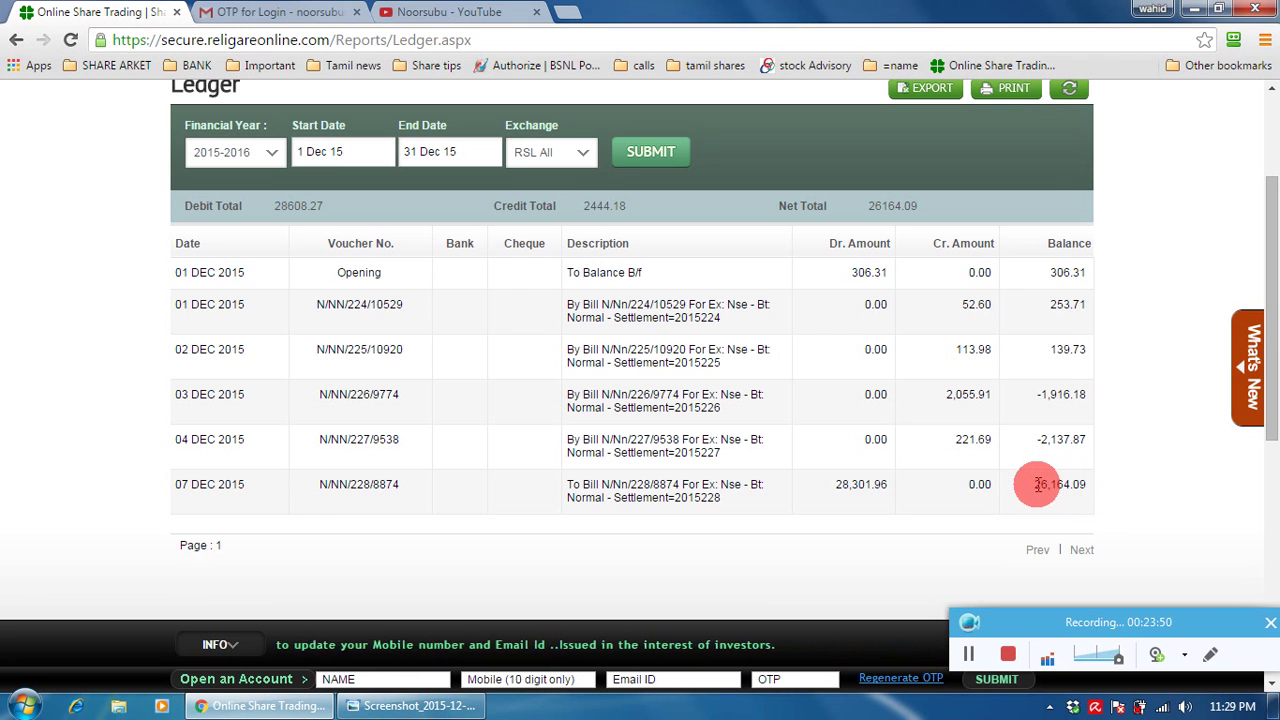
{"action": "double_click", "coordinate": [1037, 484]}
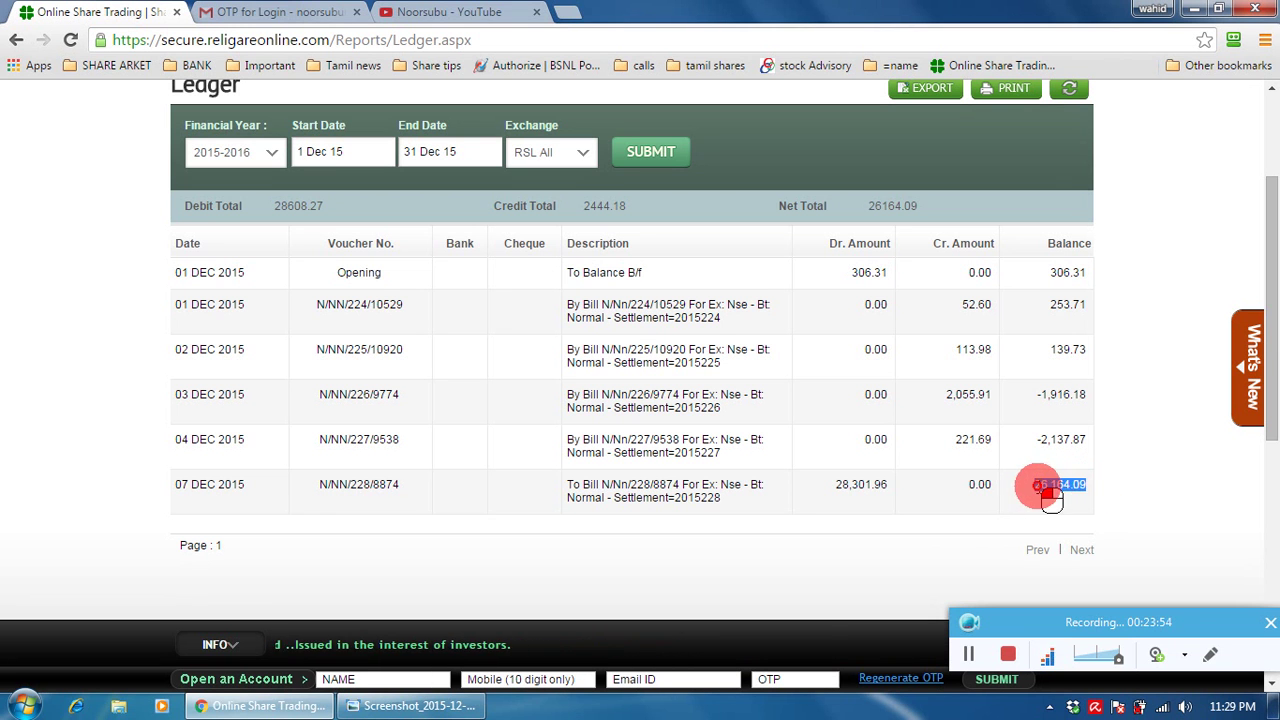
{"action": "left_click", "coordinate": [1088, 503]}
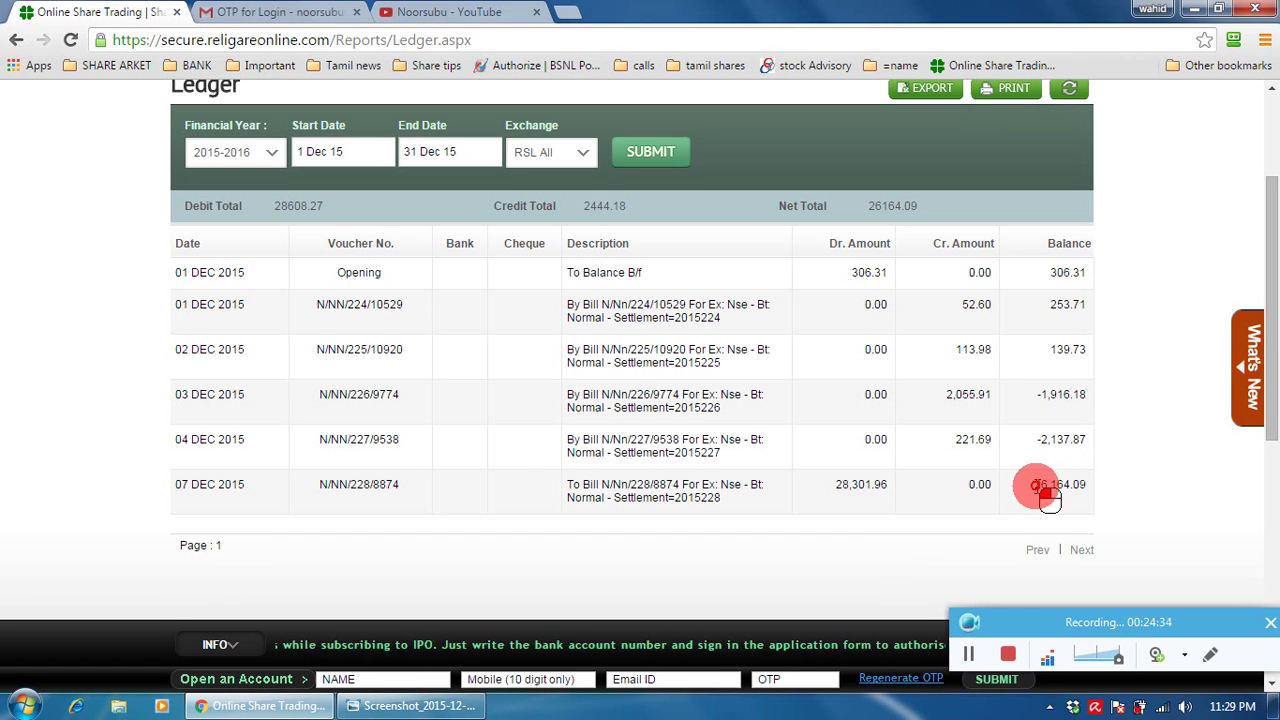
{"action": "left_click_drag", "start_coordinate": [1037, 486], "coordinate": [1098, 495]}
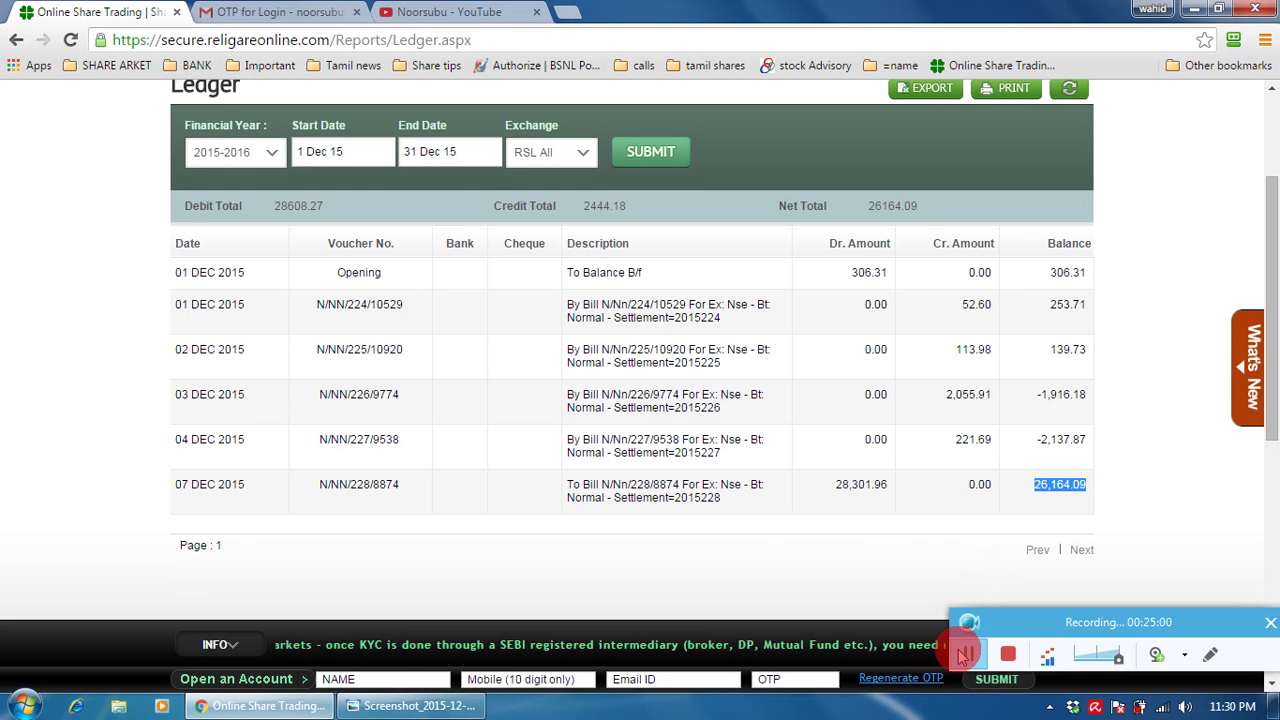
Set the ledger's start date to 1 Nov 15 and reload the report through 31 Dec 15.
{"action": "left_click", "coordinate": [797, 686]}
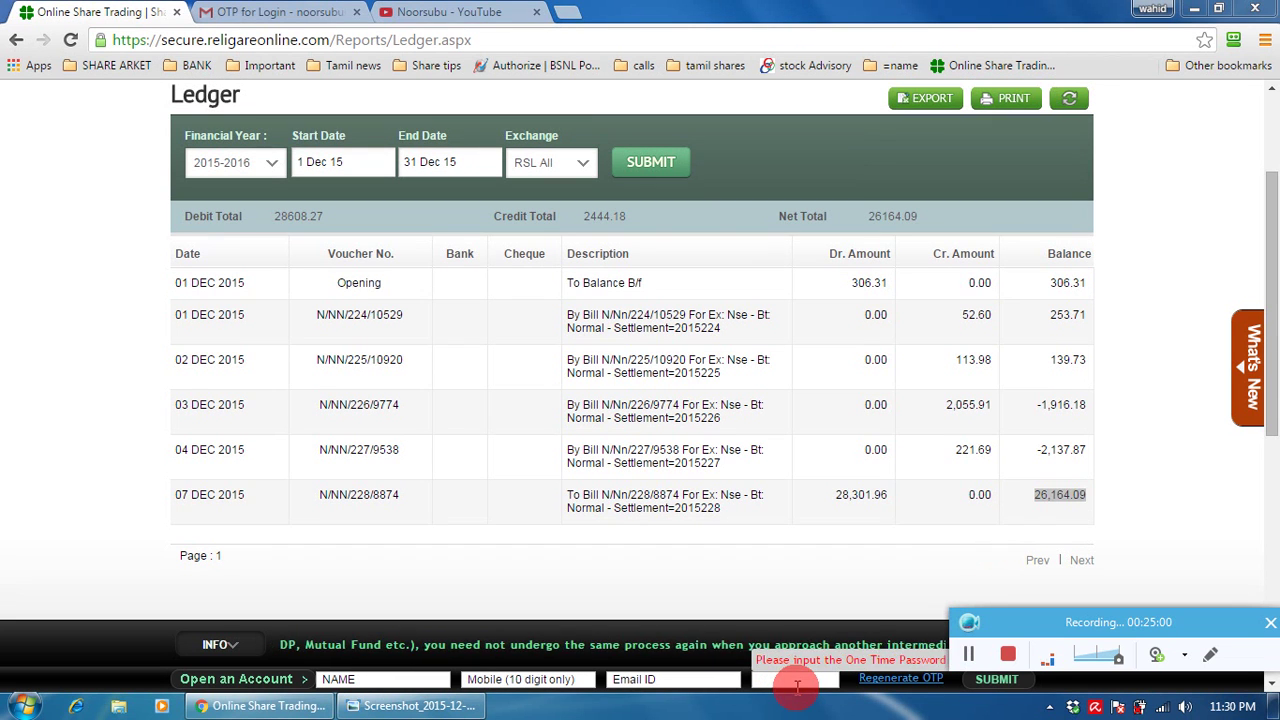
{"action": "left_click", "coordinate": [343, 163]}
{"action": "left_click_drag", "start_coordinate": [388, 196], "coordinate": [352, 320]}
{"action": "left_click", "coordinate": [314, 246]}
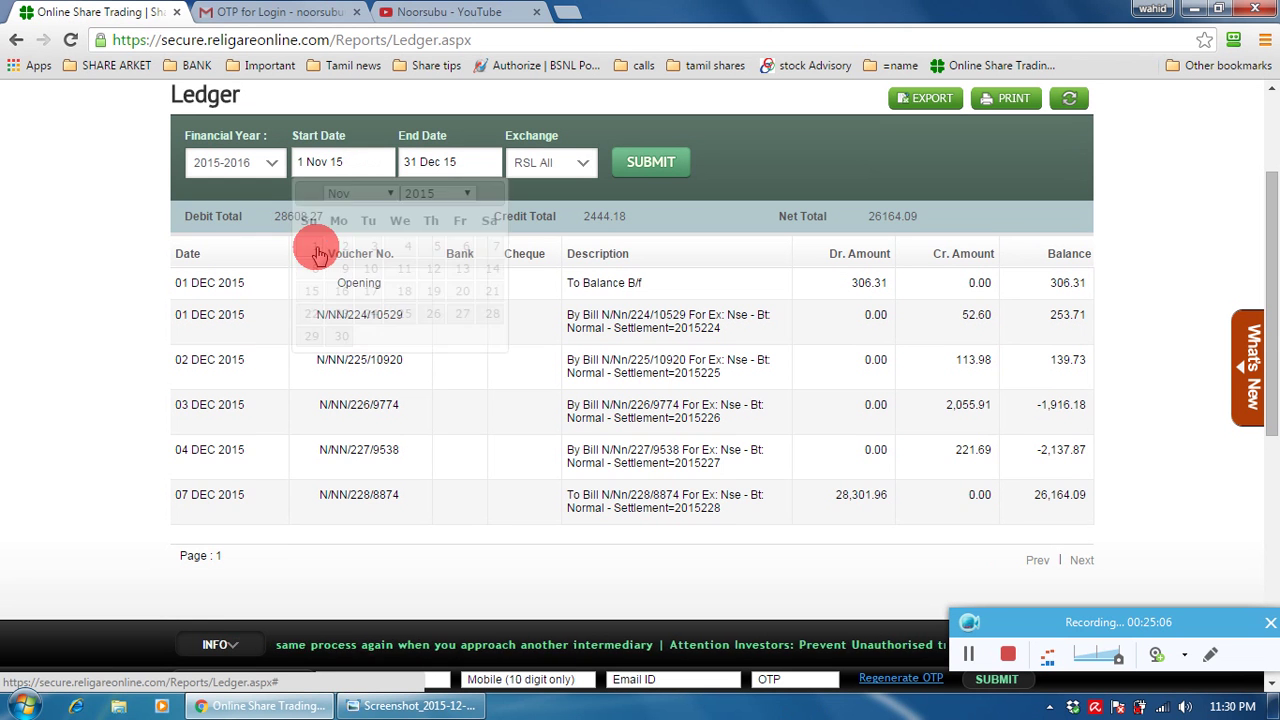
{"action": "left_click", "coordinate": [681, 176]}
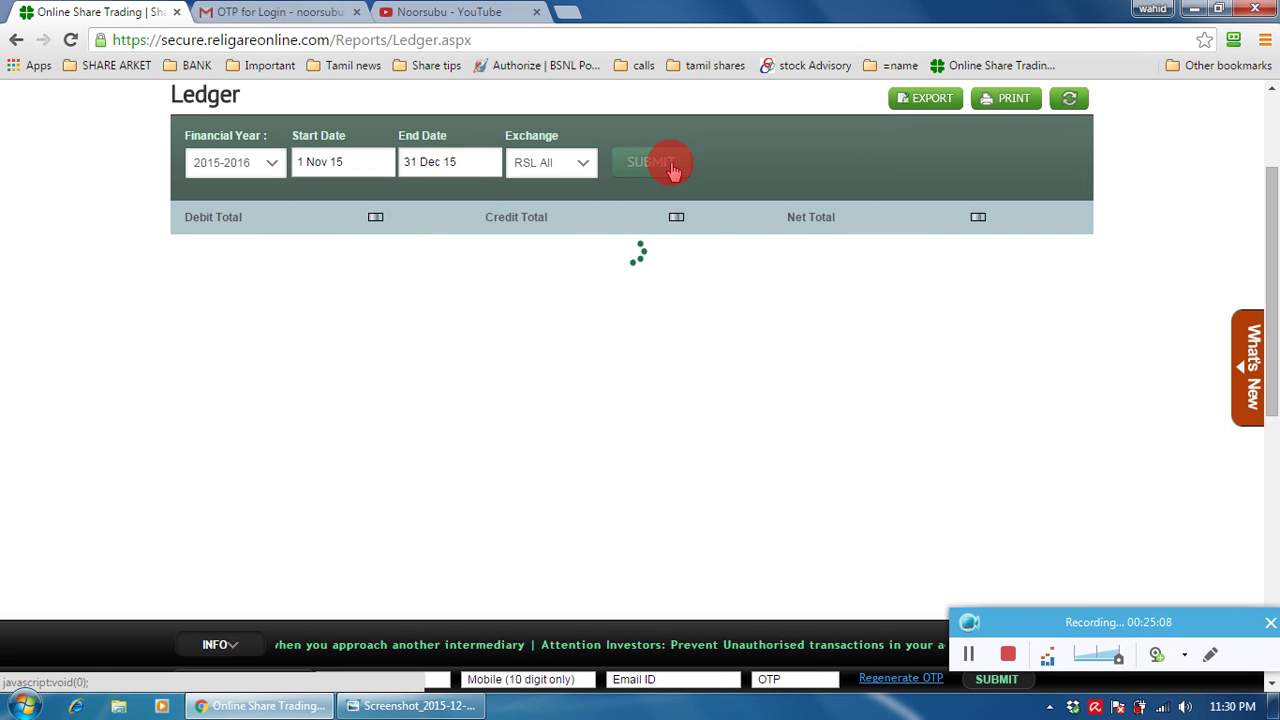
Set the ledger's start date to 1 Sep 15 and reload the report through 31 Dec 15.
{"action": "scroll", "coordinate": [700, 370], "scroll_direction": "down", "scroll_amount": 3}
{"action": "scroll", "coordinate": [700, 382], "scroll_direction": "up", "scroll_amount": 3}
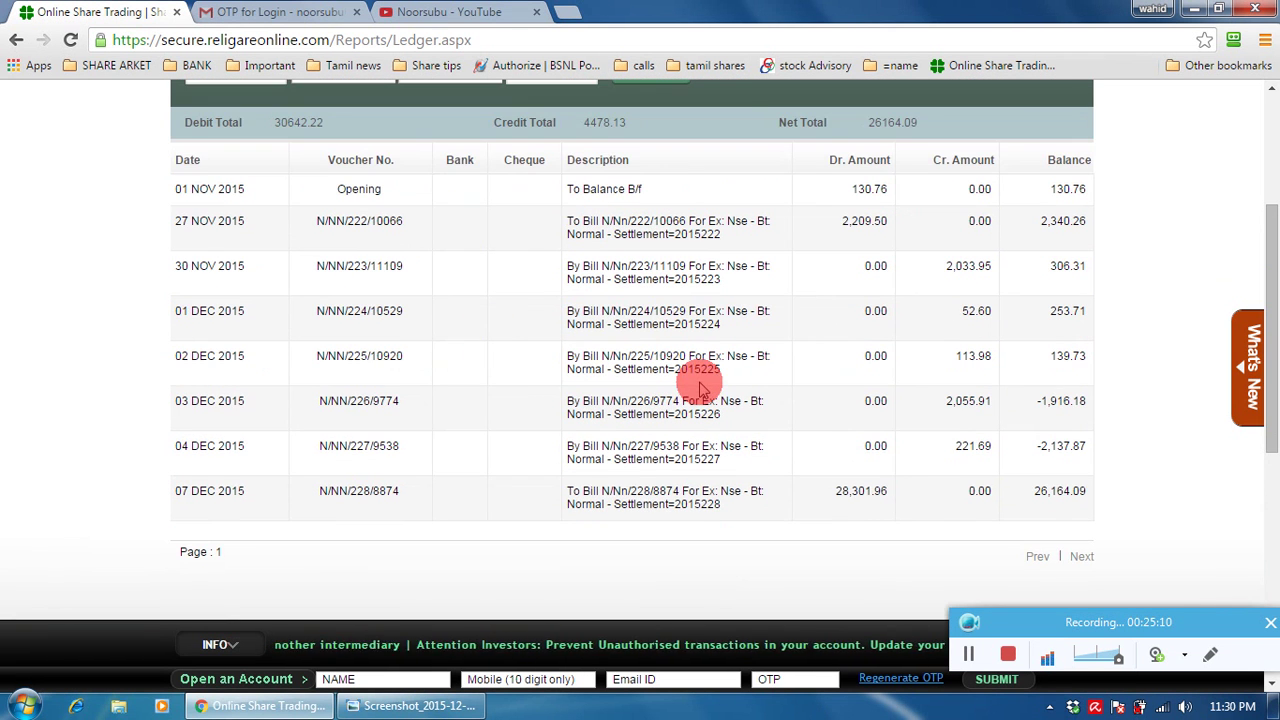
{"action": "scroll", "coordinate": [455, 254], "scroll_direction": "up", "scroll_amount": 1}
{"action": "left_click", "coordinate": [343, 255]}
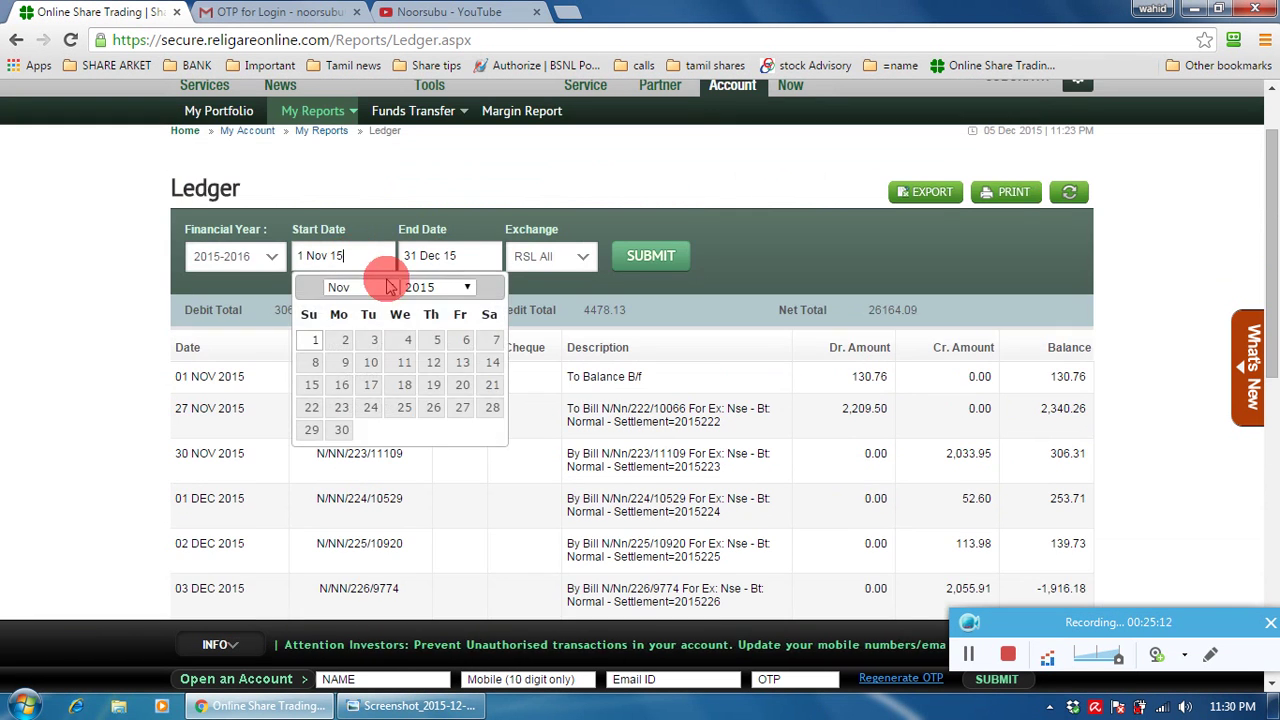
{"action": "left_click", "coordinate": [385, 287]}
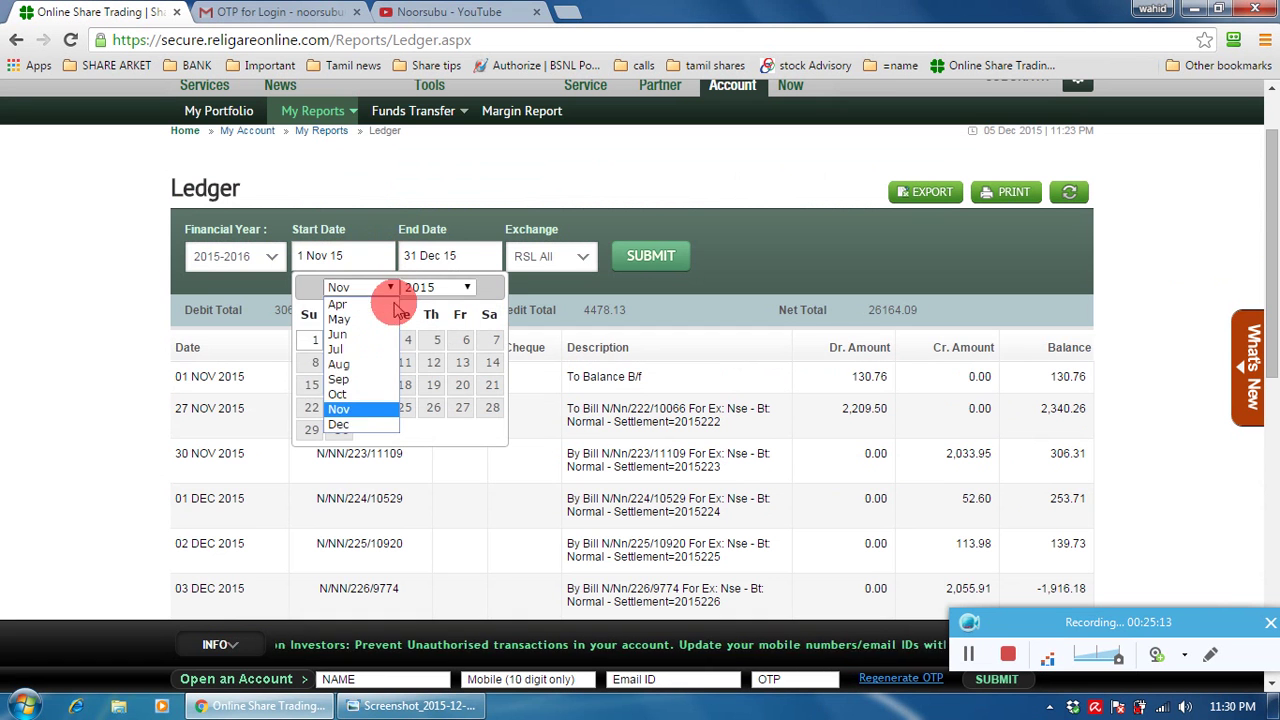
{"action": "left_click", "coordinate": [340, 379]}
{"action": "left_click", "coordinate": [370, 342]}
{"action": "left_click", "coordinate": [640, 256]}
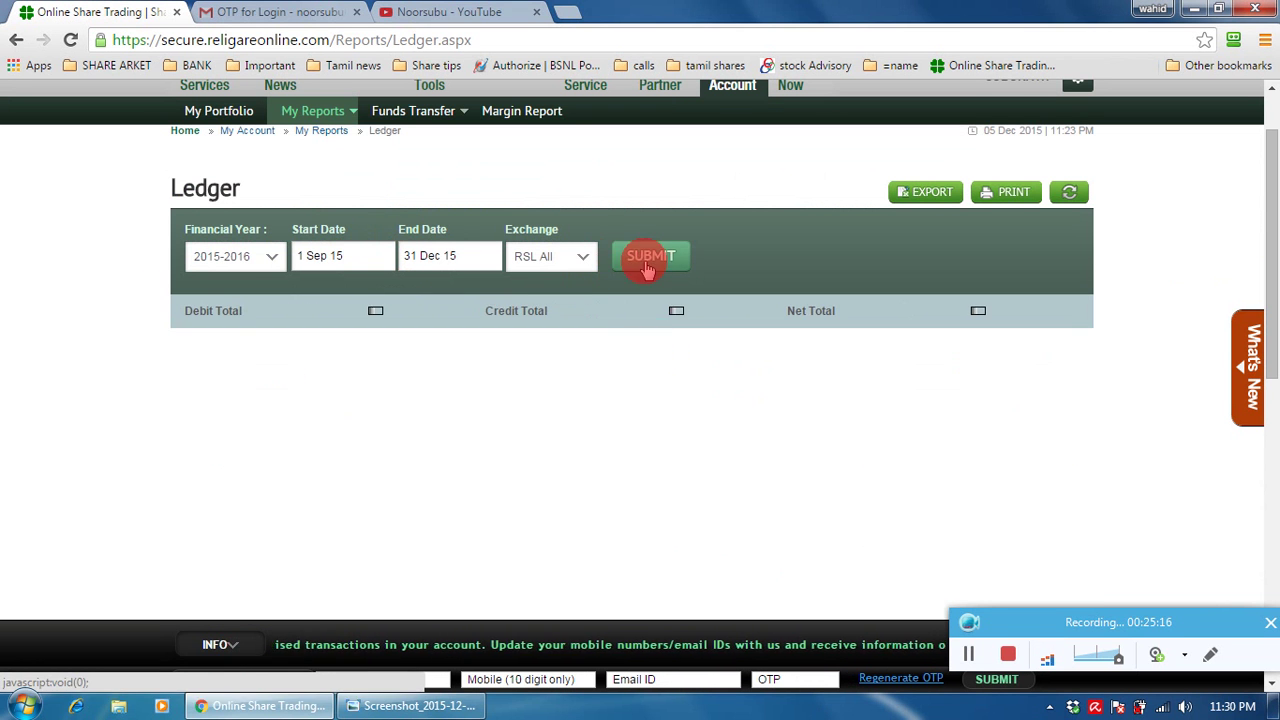
Examine the ledger entries from September 2015 onward, comparing the debit, credit and balance columns.
{"action": "scroll", "coordinate": [636, 406], "scroll_direction": "down", "scroll_amount": 2}
{"action": "scroll", "coordinate": [640, 413], "scroll_direction": "down", "scroll_amount": 5}
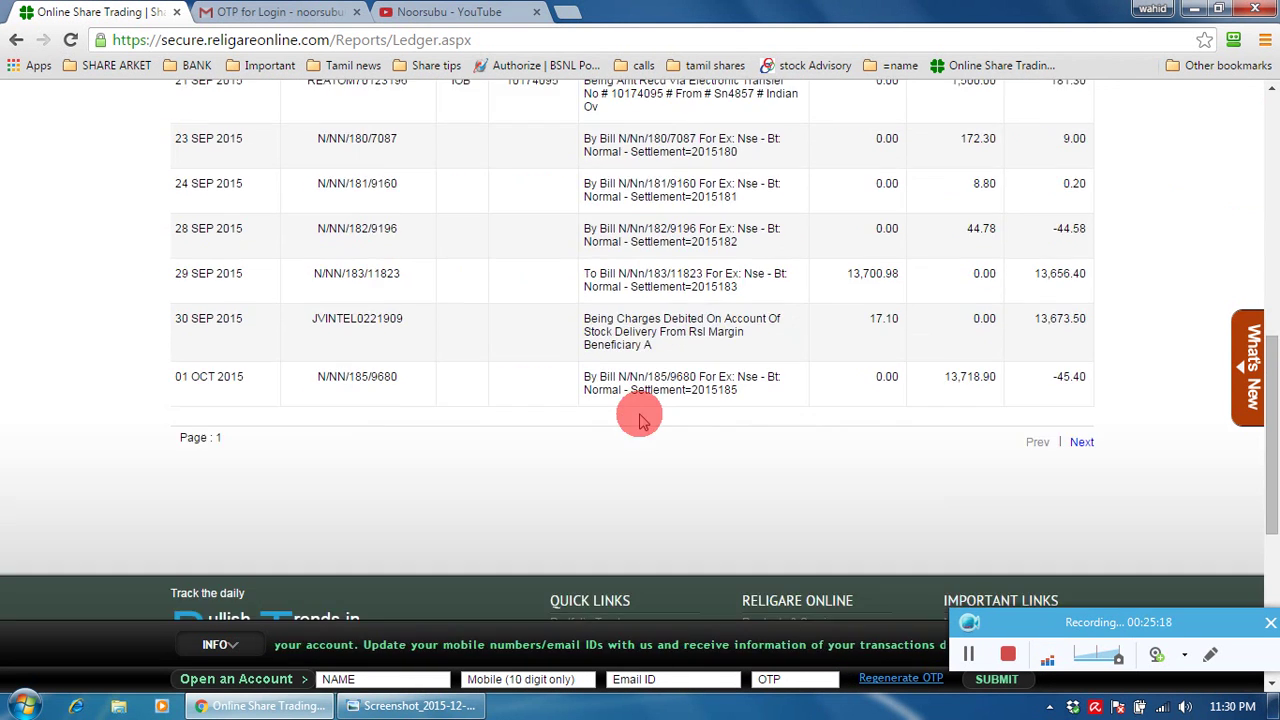
{"action": "scroll", "coordinate": [640, 413], "scroll_direction": "up", "scroll_amount": 4}
{"action": "scroll", "coordinate": [640, 413], "scroll_direction": "up", "scroll_amount": 2}
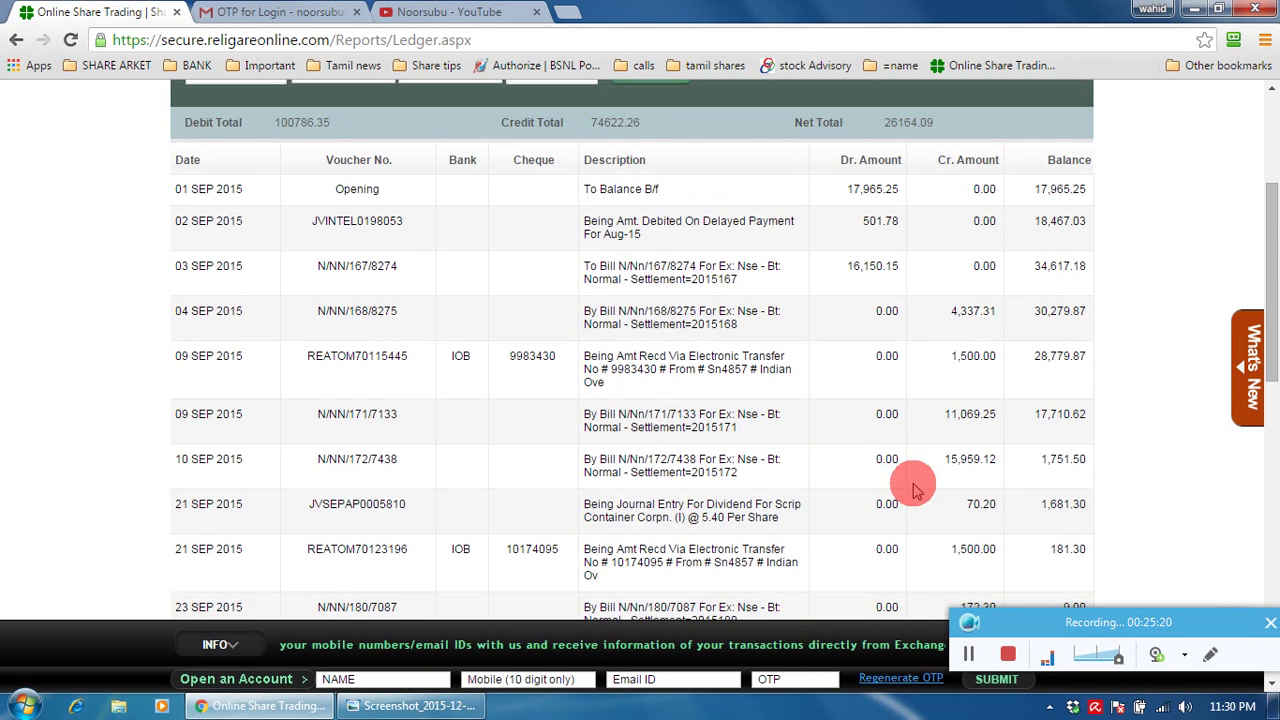
{"action": "scroll", "coordinate": [960, 490], "scroll_direction": "down", "scroll_amount": 1}
{"action": "scroll", "coordinate": [930, 500], "scroll_direction": "up", "scroll_amount": 2}
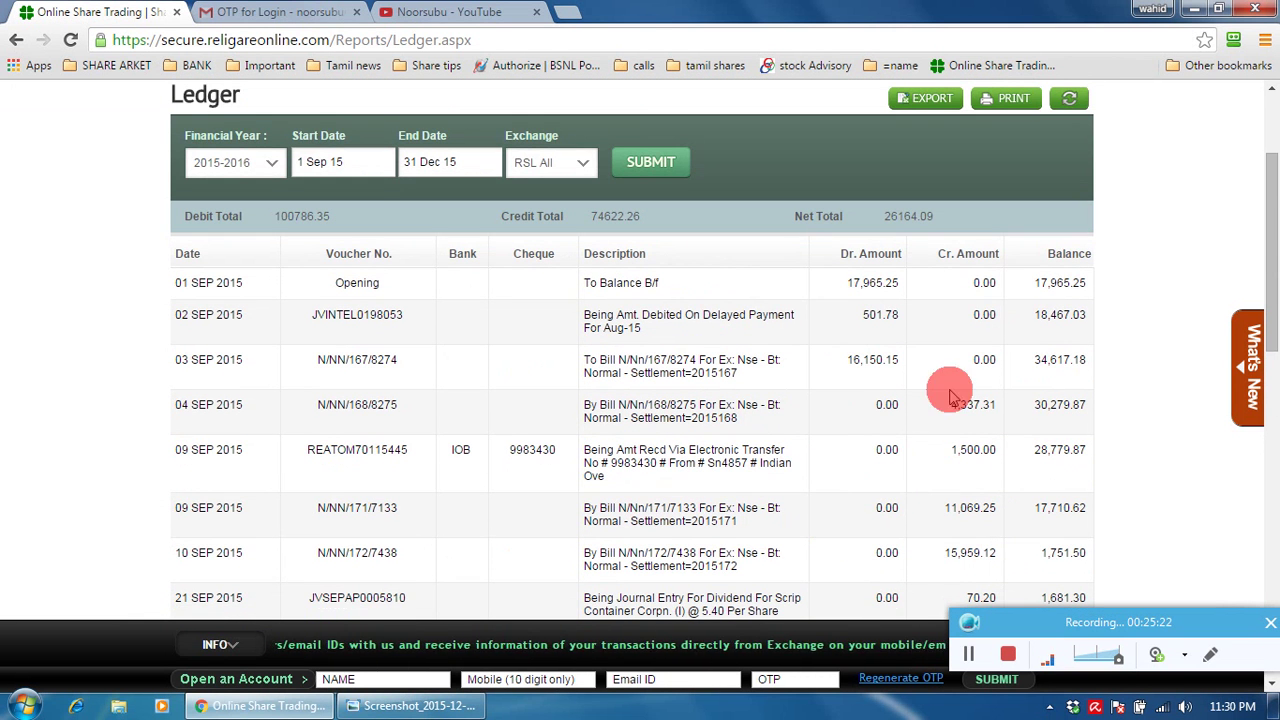
{"action": "scroll", "coordinate": [920, 277], "scroll_direction": "down", "scroll_amount": 5}
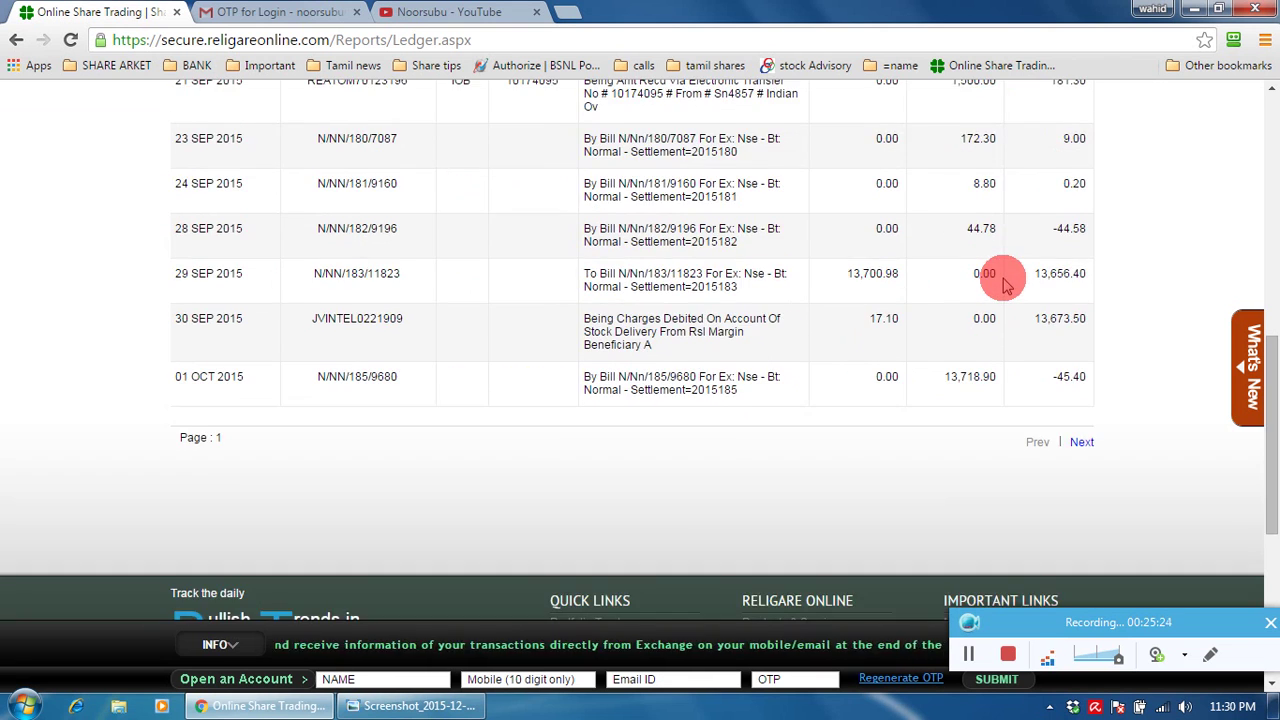
{"action": "scroll", "coordinate": [980, 277], "scroll_direction": "up", "scroll_amount": 5}
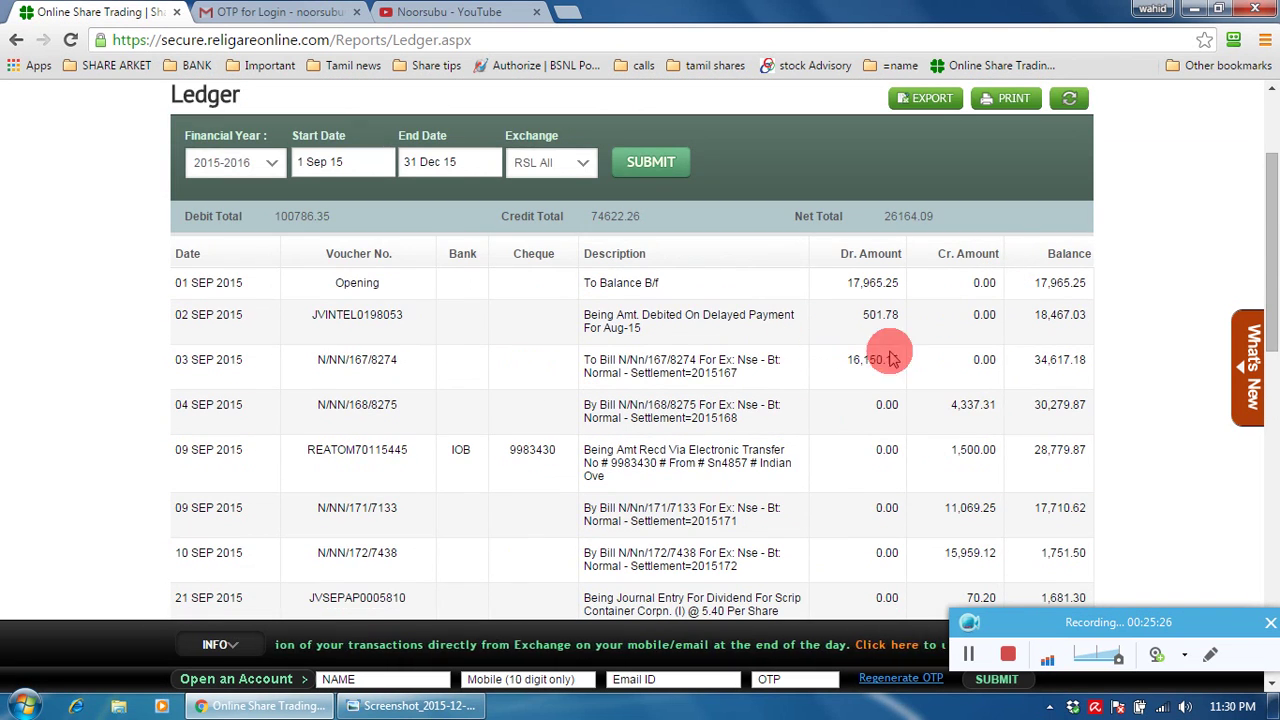
{"action": "scroll", "coordinate": [815, 290], "scroll_direction": "down", "scroll_amount": 3}
{"action": "scroll", "coordinate": [830, 325], "scroll_direction": "up", "scroll_amount": 2}
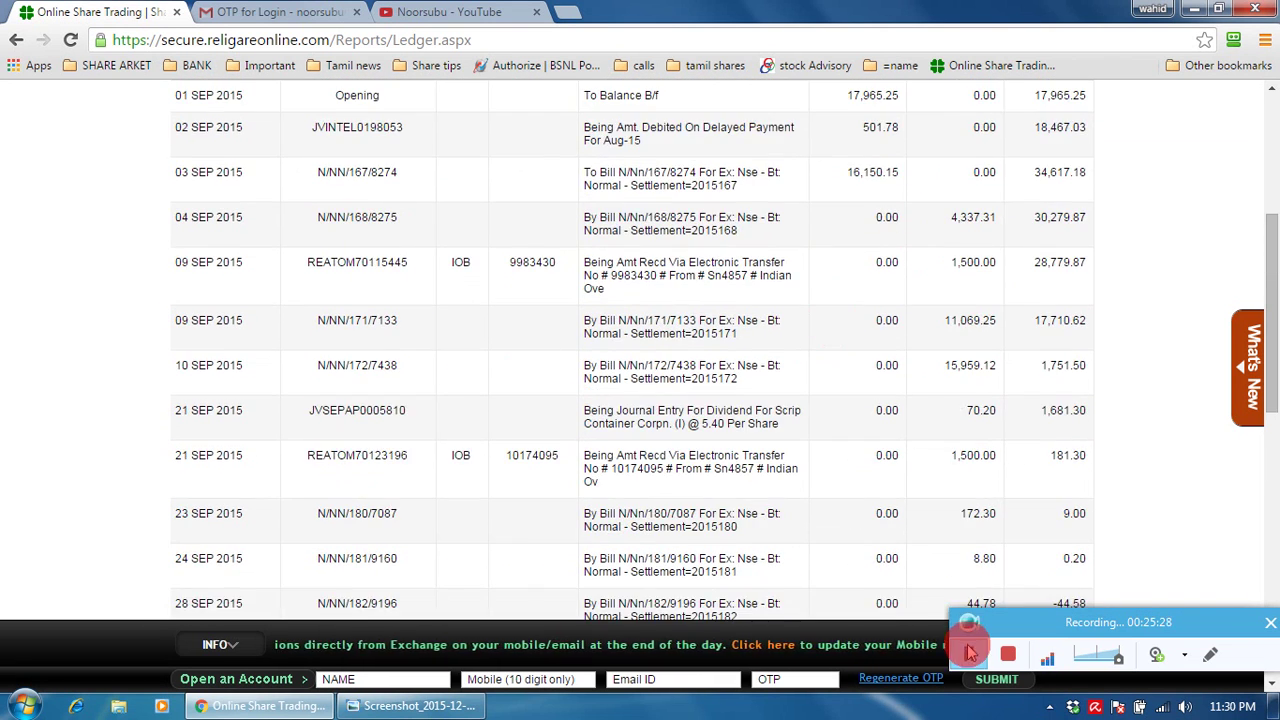
{"action": "scroll", "coordinate": [508, 606], "scroll_direction": "up", "scroll_amount": 4}
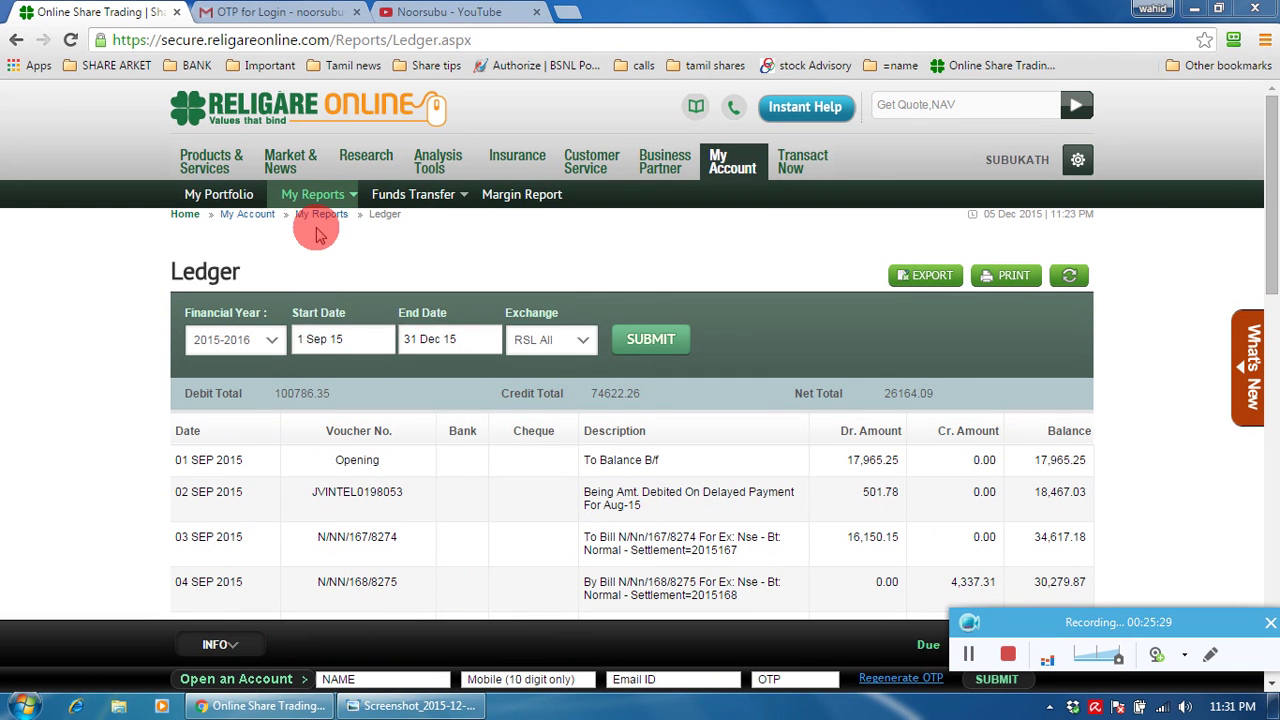
Open the Demat A/C Ledger report from the account's reports, continuing through the login notice page.
{"action": "mouse_move", "coordinate": [316, 198]}
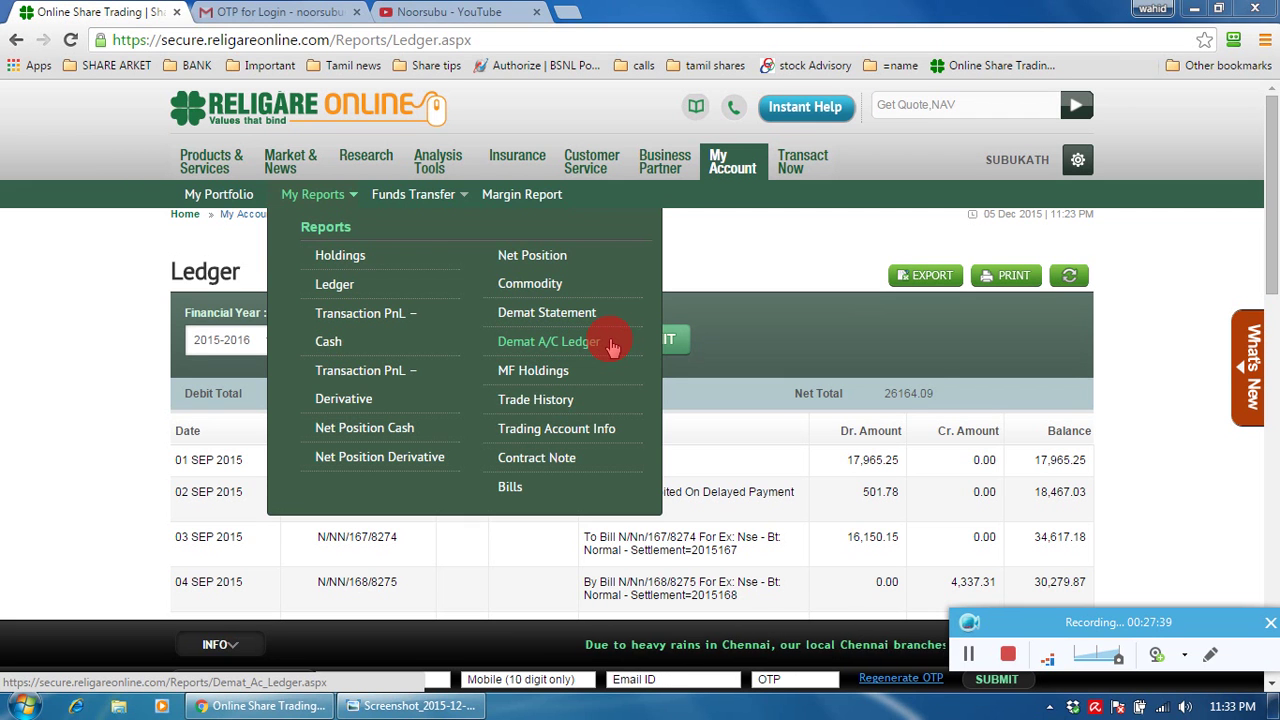
{"action": "left_click", "coordinate": [541, 343]}
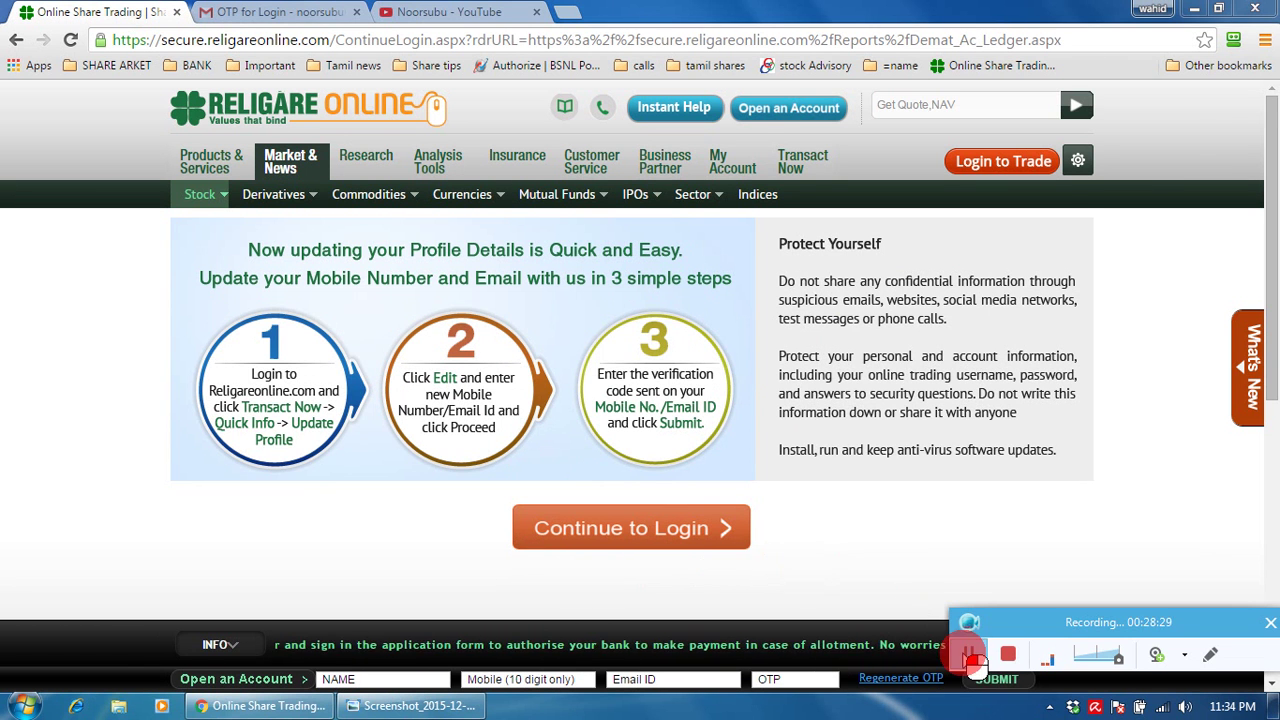
{"action": "left_click", "coordinate": [538, 530]}
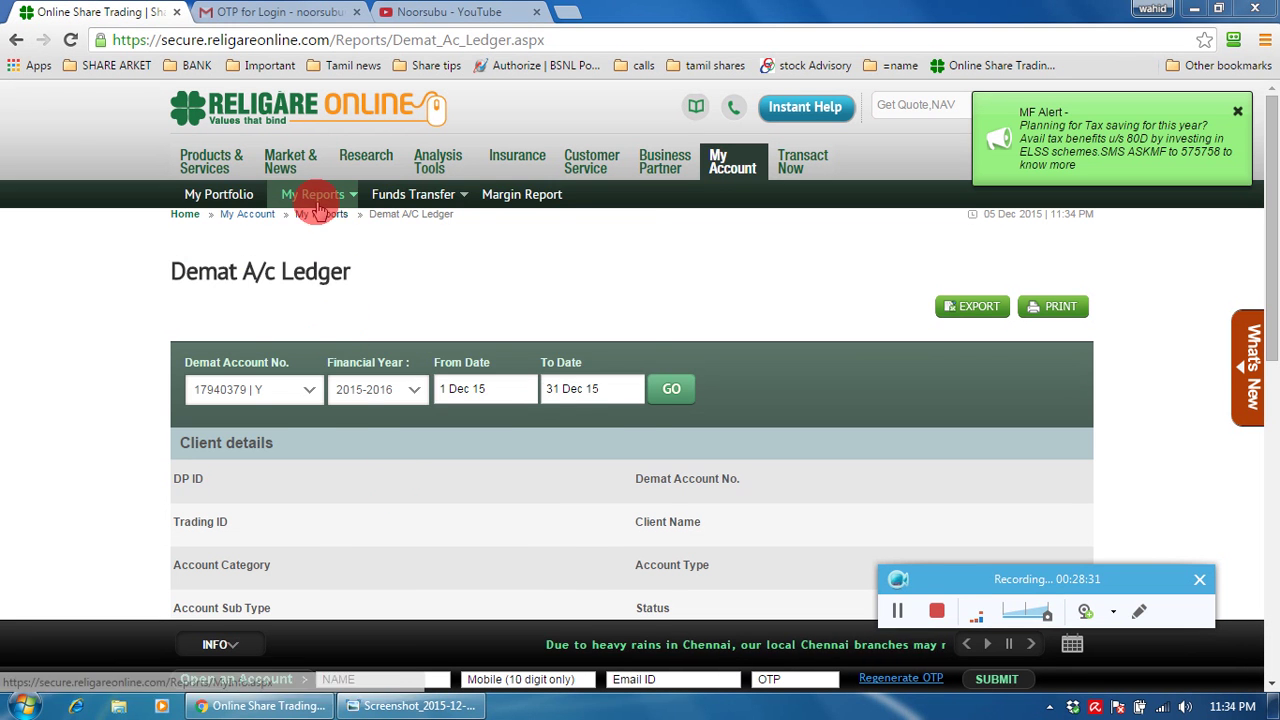
{"action": "mouse_move", "coordinate": [310, 194]}
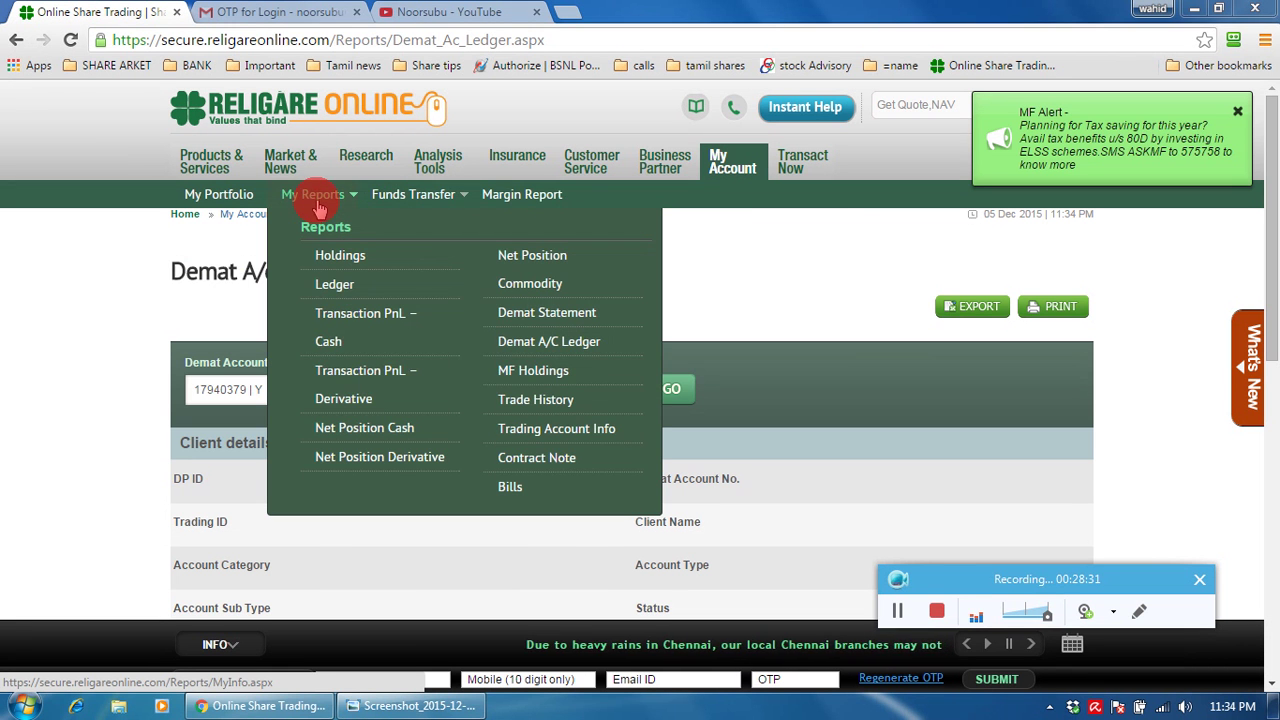
{"action": "left_click", "coordinate": [541, 343]}
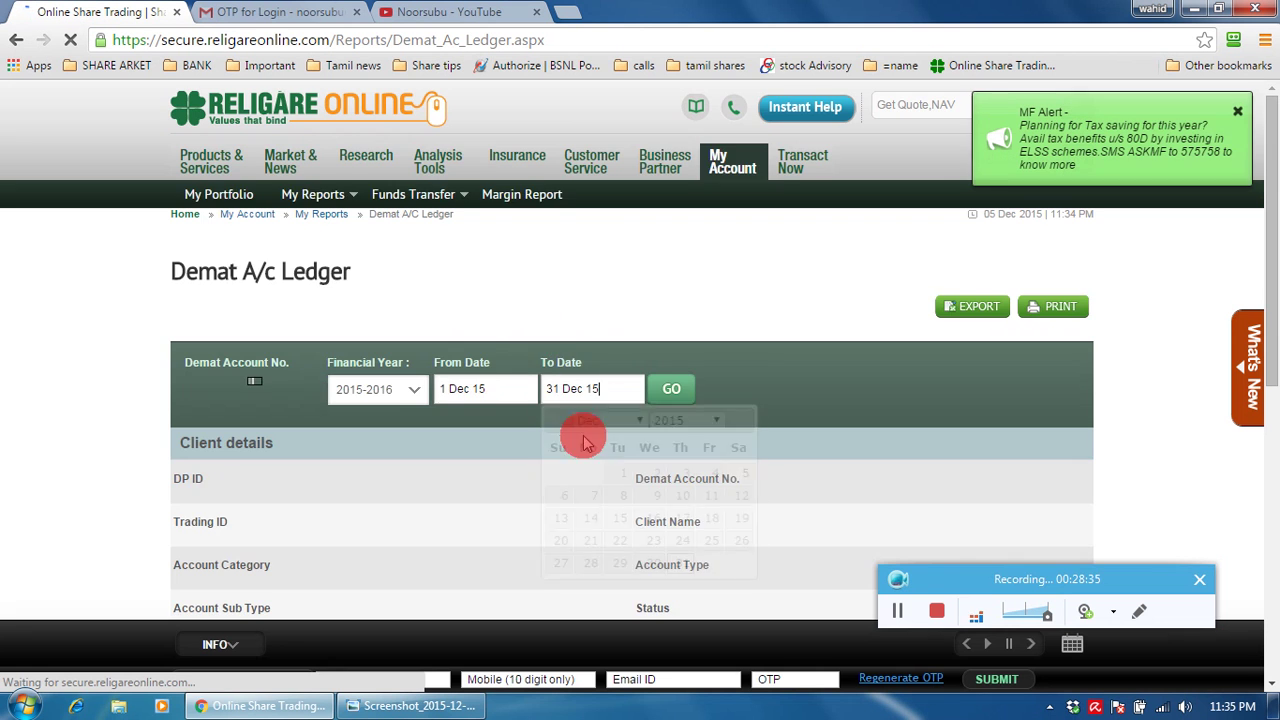
Set the Demat A/C Ledger's from date to 1 Sep 15 and load the entries through 31 Dec 15.
{"action": "scroll", "coordinate": [573, 488], "scroll_direction": "down", "scroll_amount": 5}
{"action": "scroll", "coordinate": [573, 488], "scroll_direction": "up", "scroll_amount": 3}
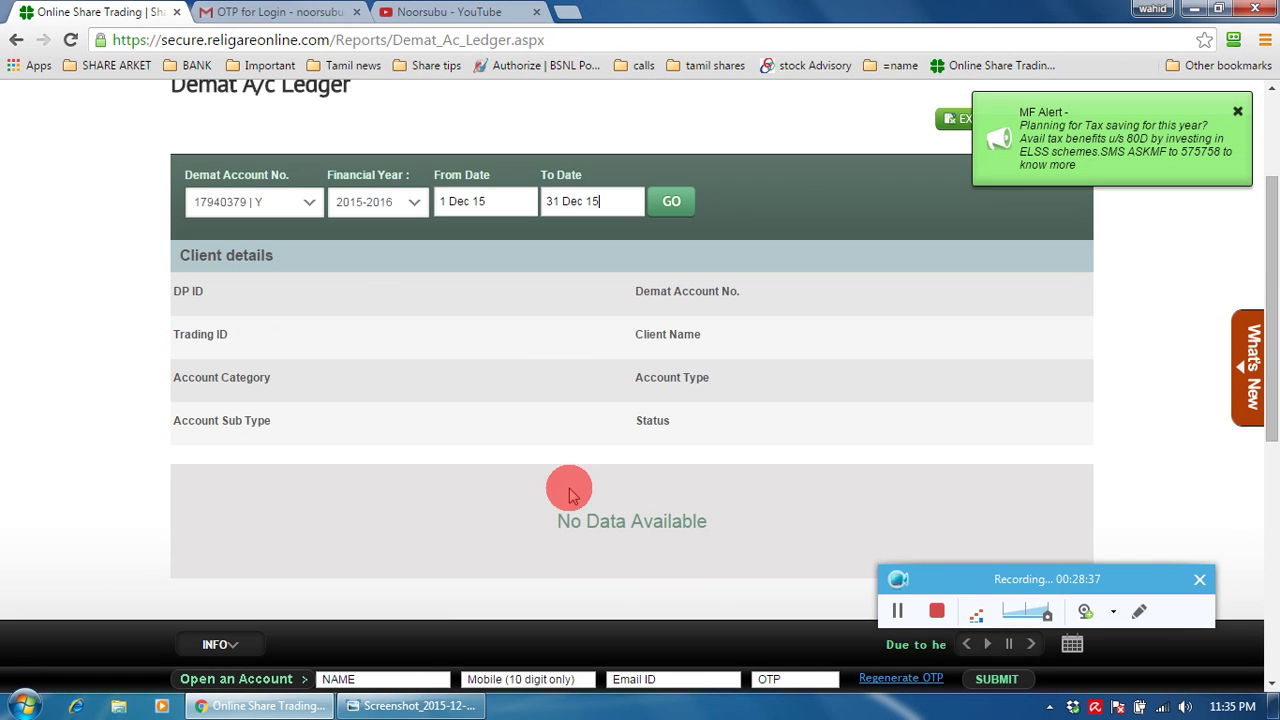
{"action": "left_click", "coordinate": [494, 201]}
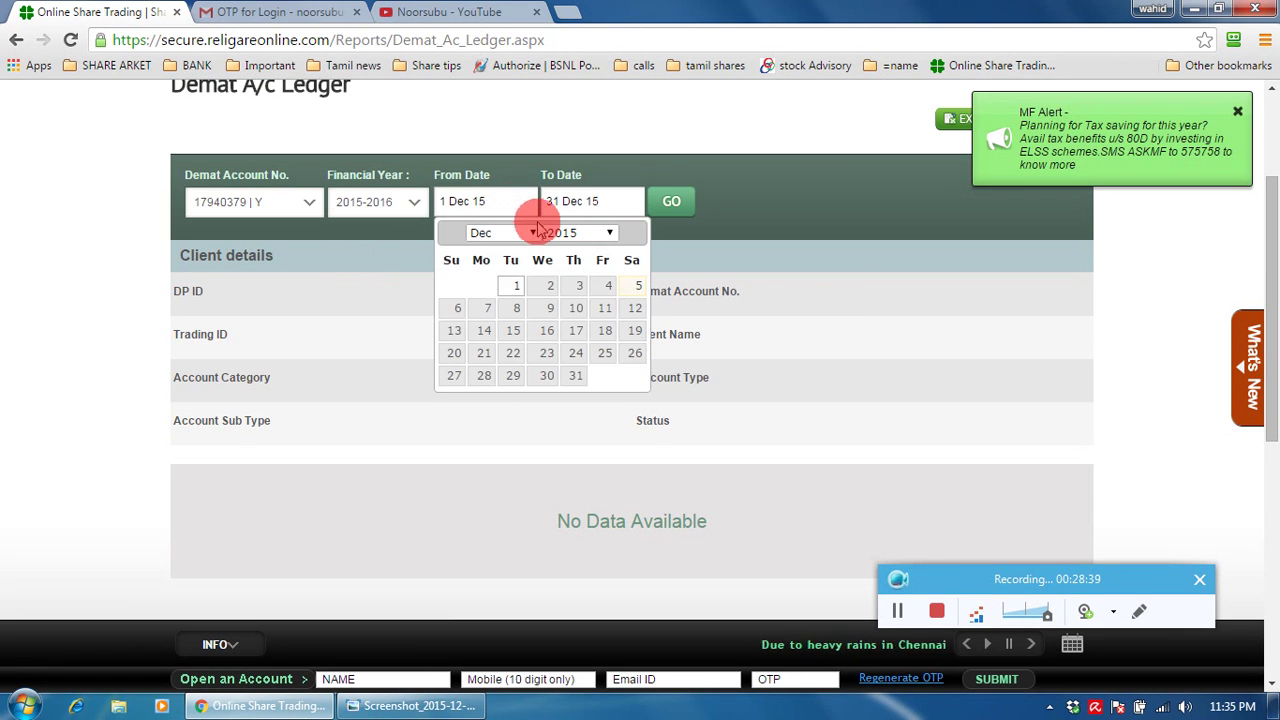
{"action": "left_click", "coordinate": [535, 233]}
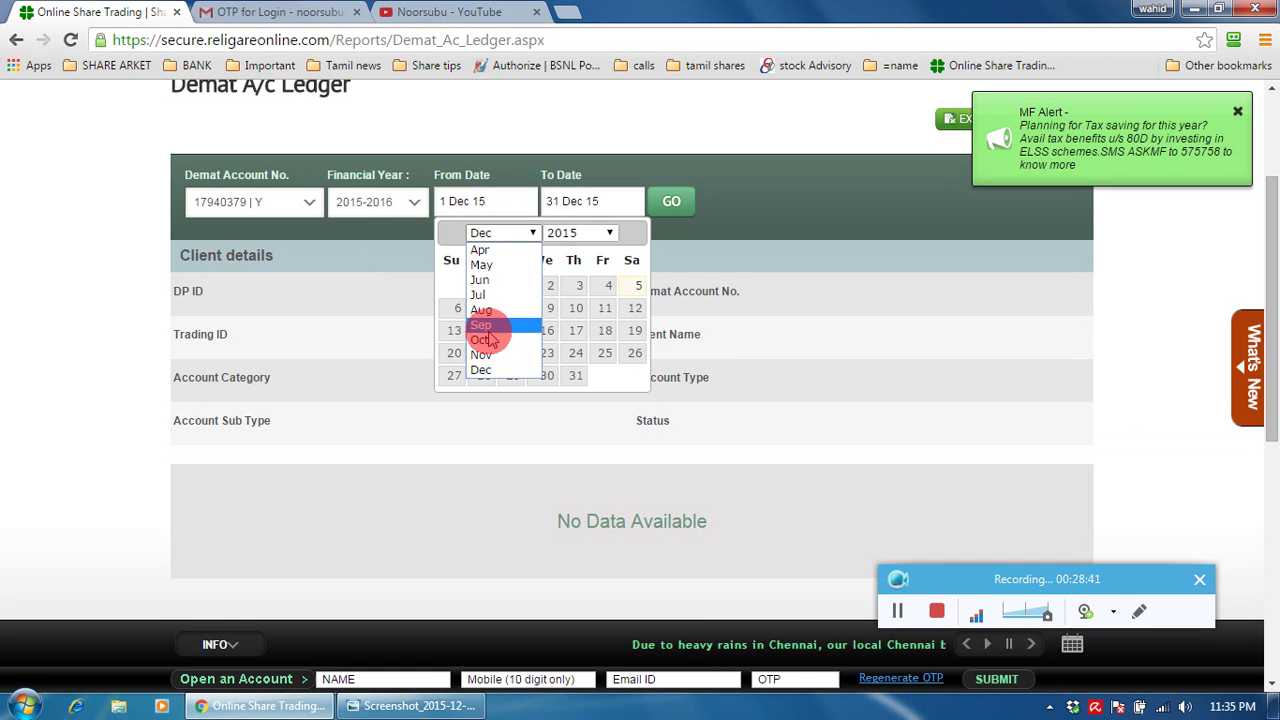
{"action": "left_click", "coordinate": [486, 331]}
{"action": "left_click", "coordinate": [514, 286]}
{"action": "left_click", "coordinate": [664, 207]}
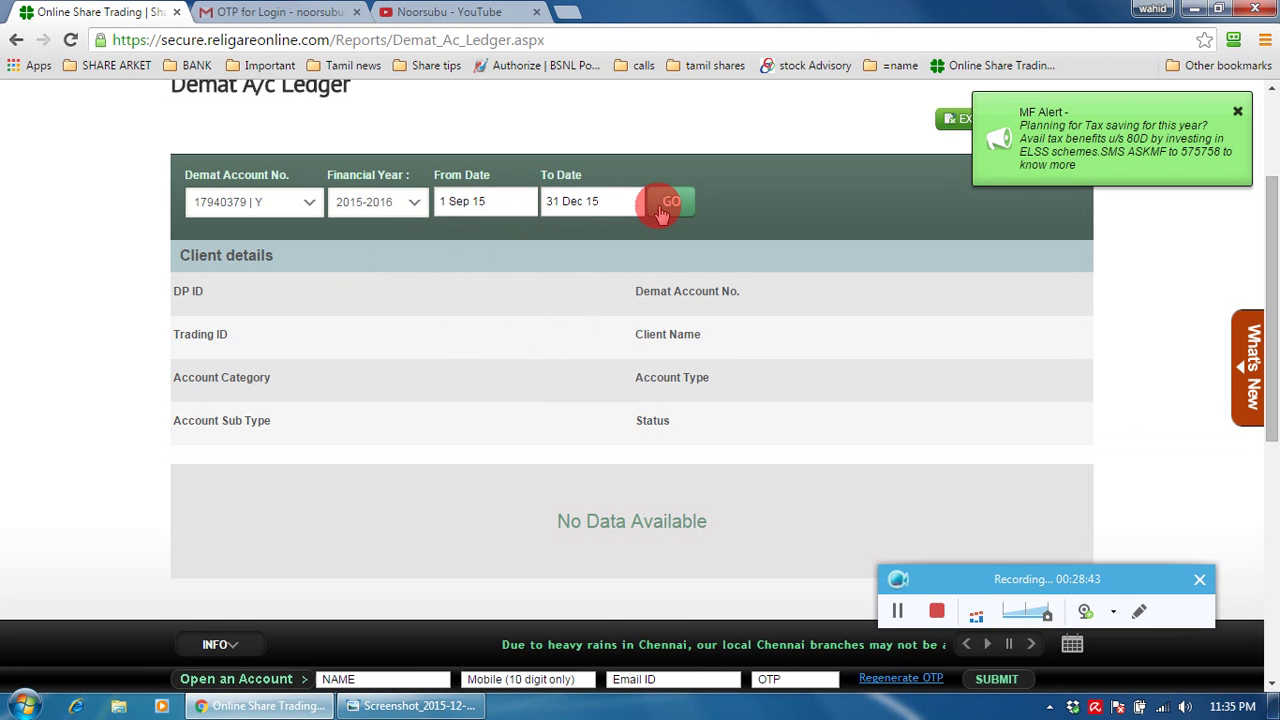
Highlight the closing balance of the 30 SEPT 2015 DP charges entry and dismiss the MF Alert notification.
{"action": "scroll", "coordinate": [694, 508], "scroll_direction": "down", "scroll_amount": 2}
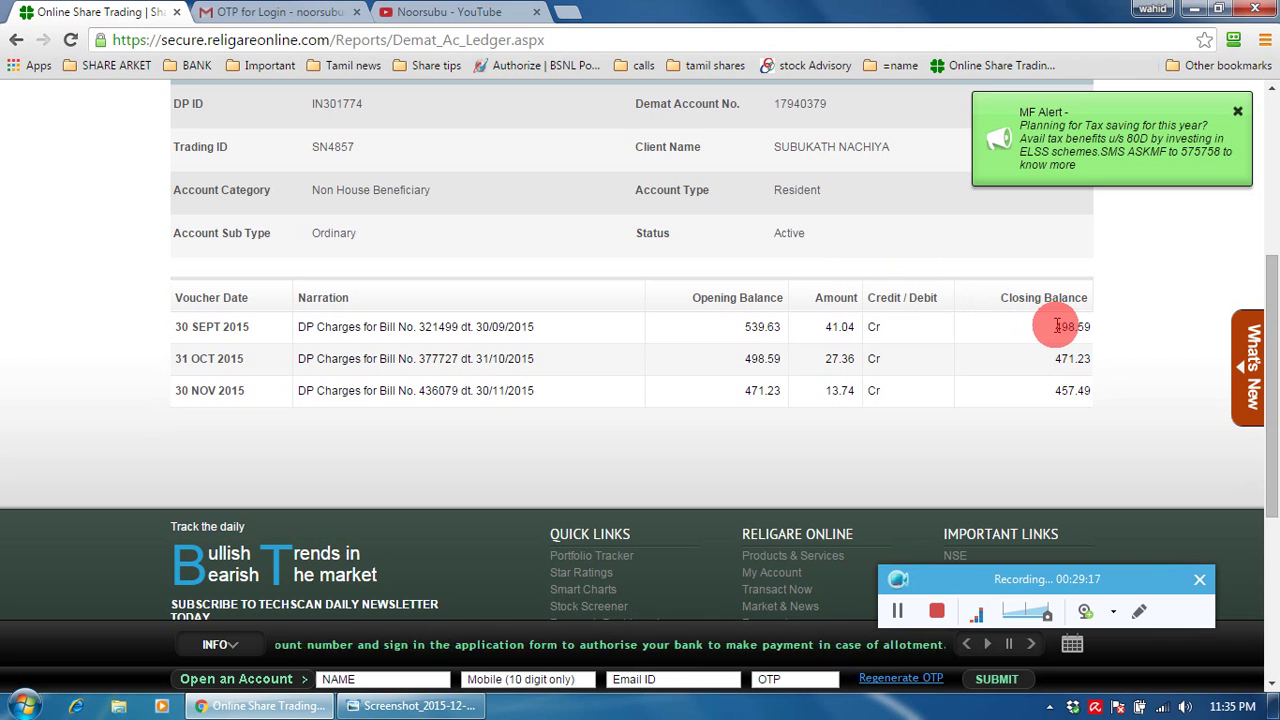
{"action": "left_click_drag", "start_coordinate": [1060, 328], "coordinate": [1091, 341]}
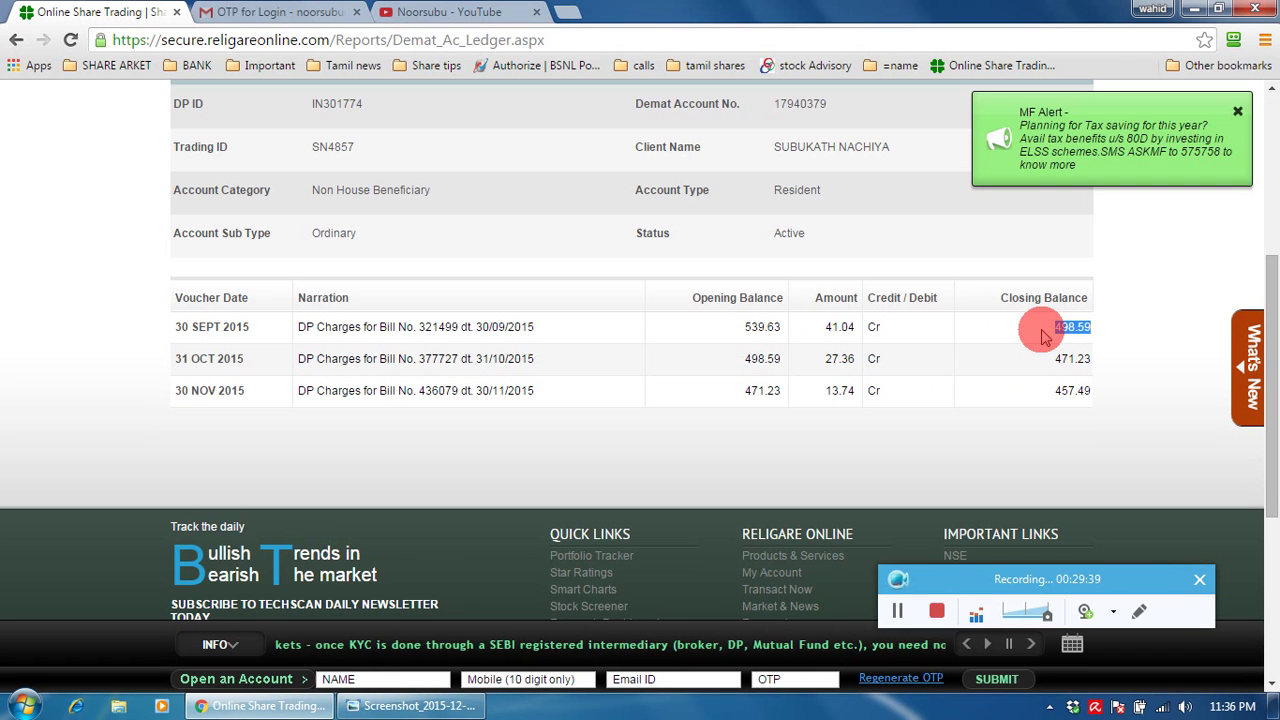
{"action": "double_click", "coordinate": [1075, 330]}
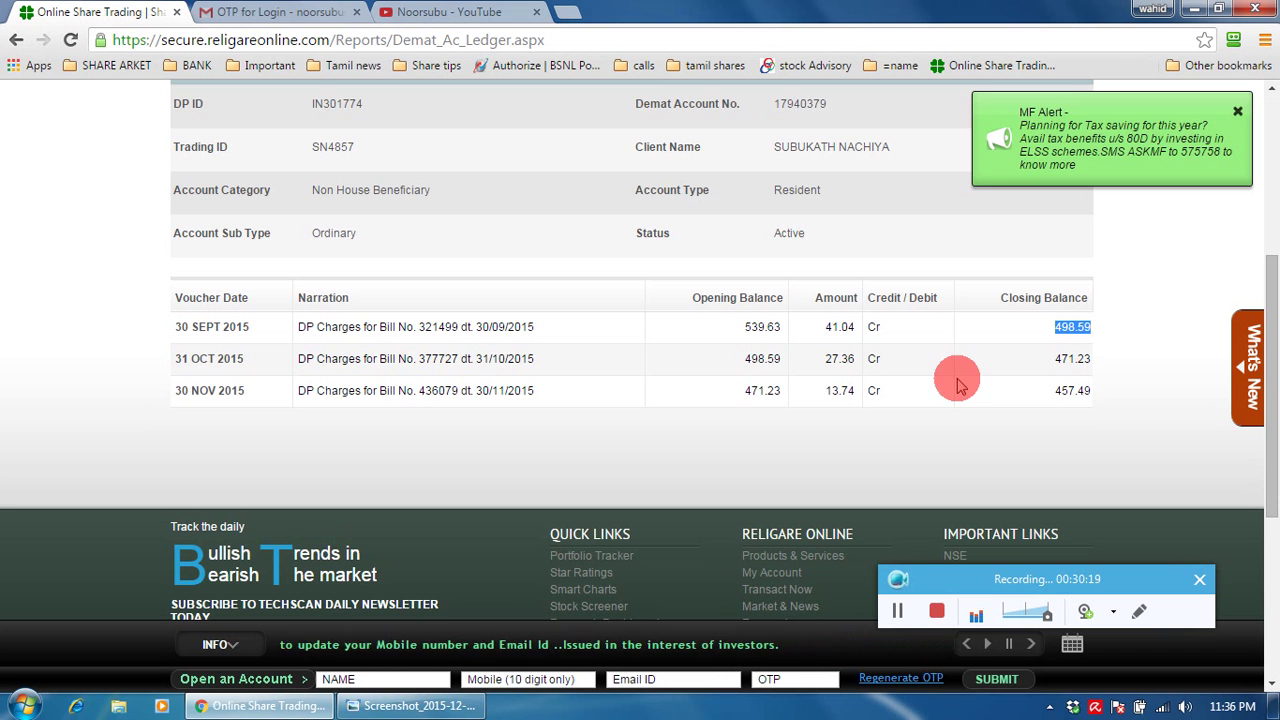
{"action": "left_click", "coordinate": [1240, 112]}
Open the Trade History report and review the cash segment trades from 1 Dec 15 to 30 Dec 15.
{"action": "scroll", "coordinate": [363, 414], "scroll_direction": "up", "scroll_amount": 4}
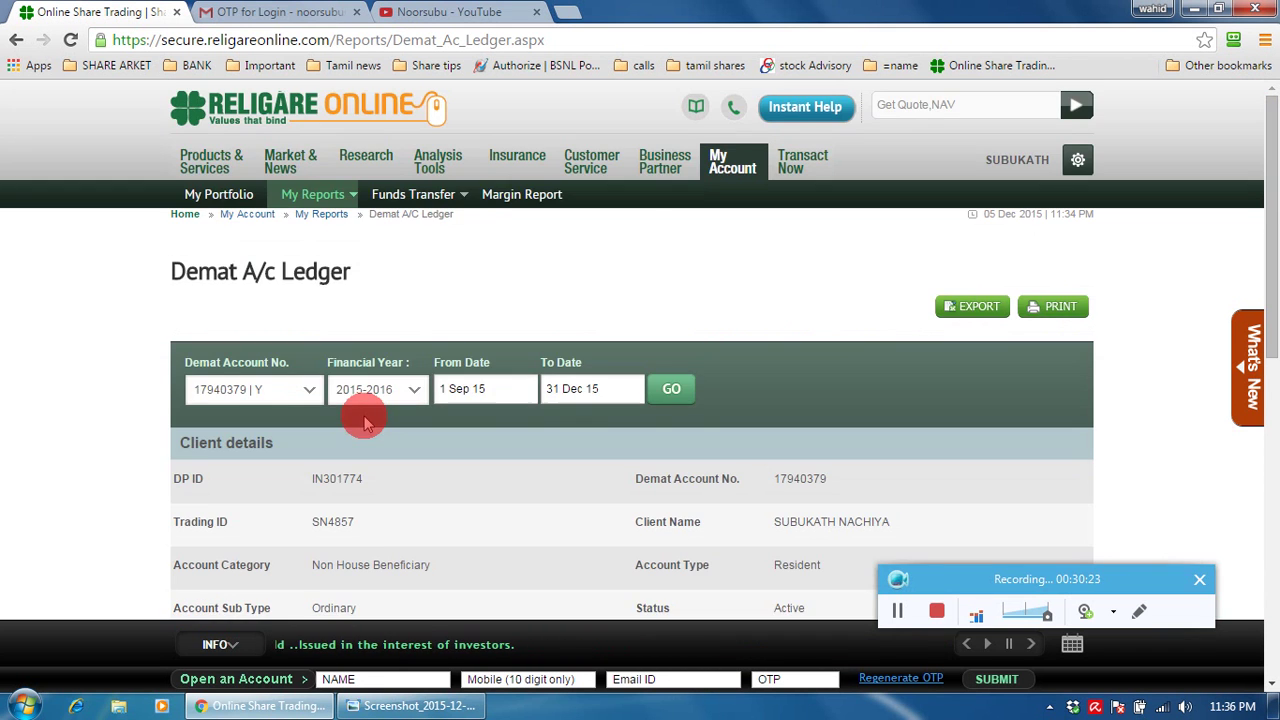
{"action": "mouse_move", "coordinate": [337, 194]}
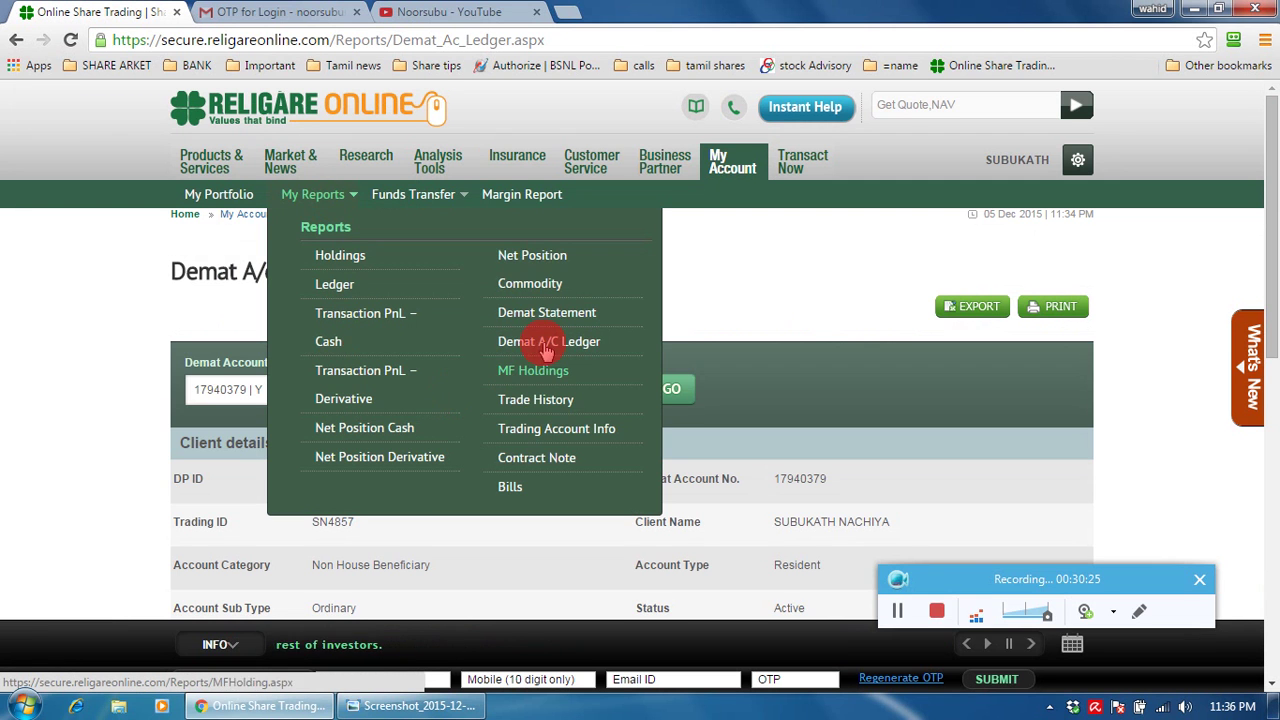
{"action": "left_click", "coordinate": [541, 410]}
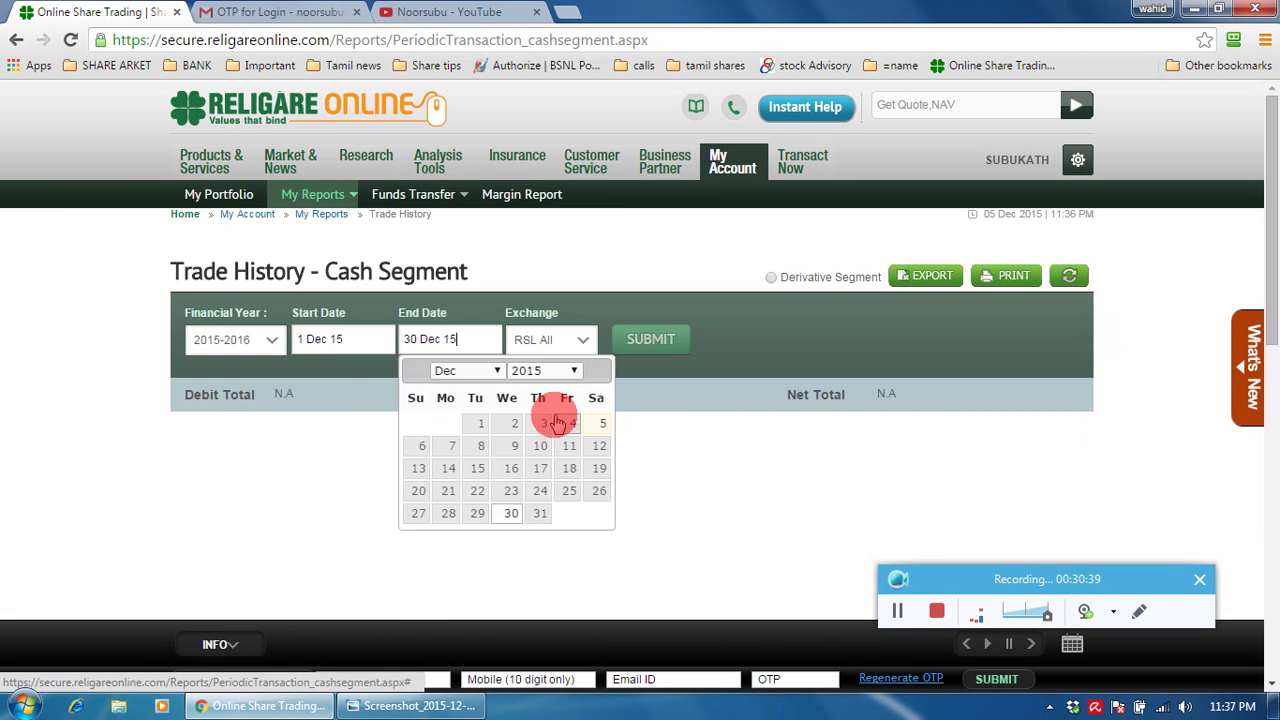
{"action": "scroll", "coordinate": [620, 423], "scroll_direction": "down", "scroll_amount": 9}
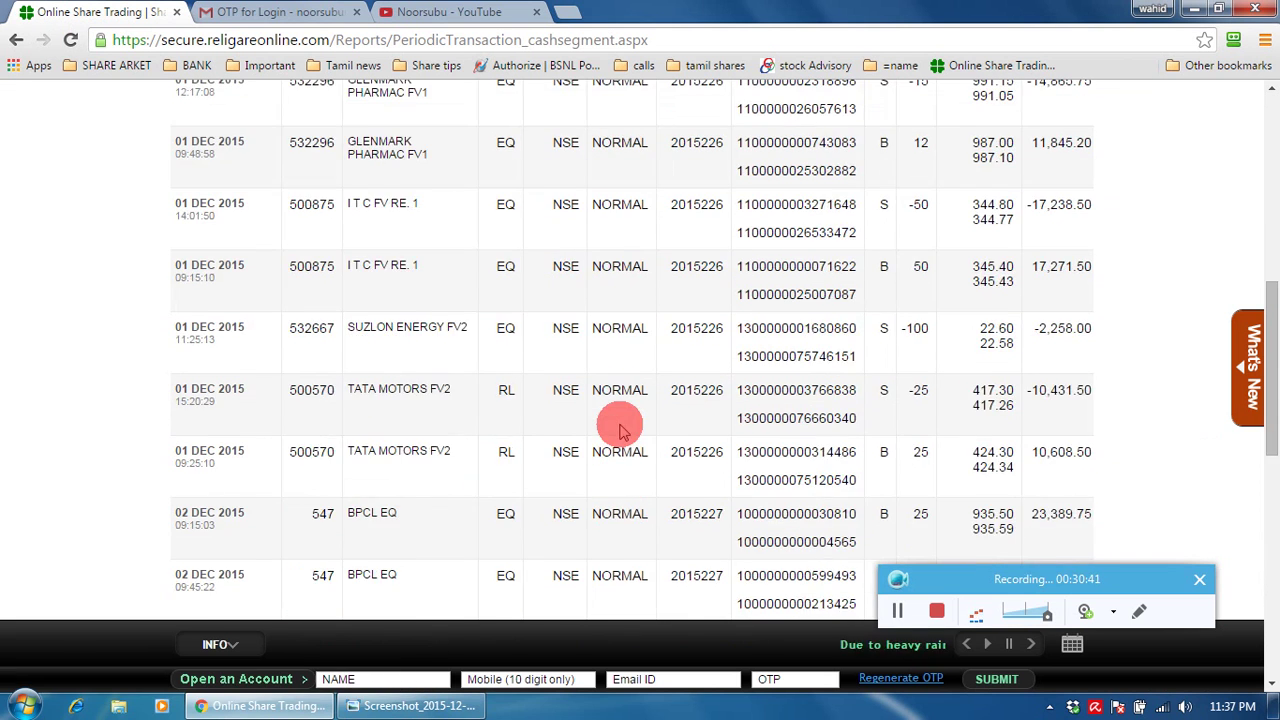
{"action": "scroll", "coordinate": [620, 423], "scroll_direction": "down", "scroll_amount": 3}
{"action": "scroll", "coordinate": [620, 423], "scroll_direction": "up", "scroll_amount": 3}
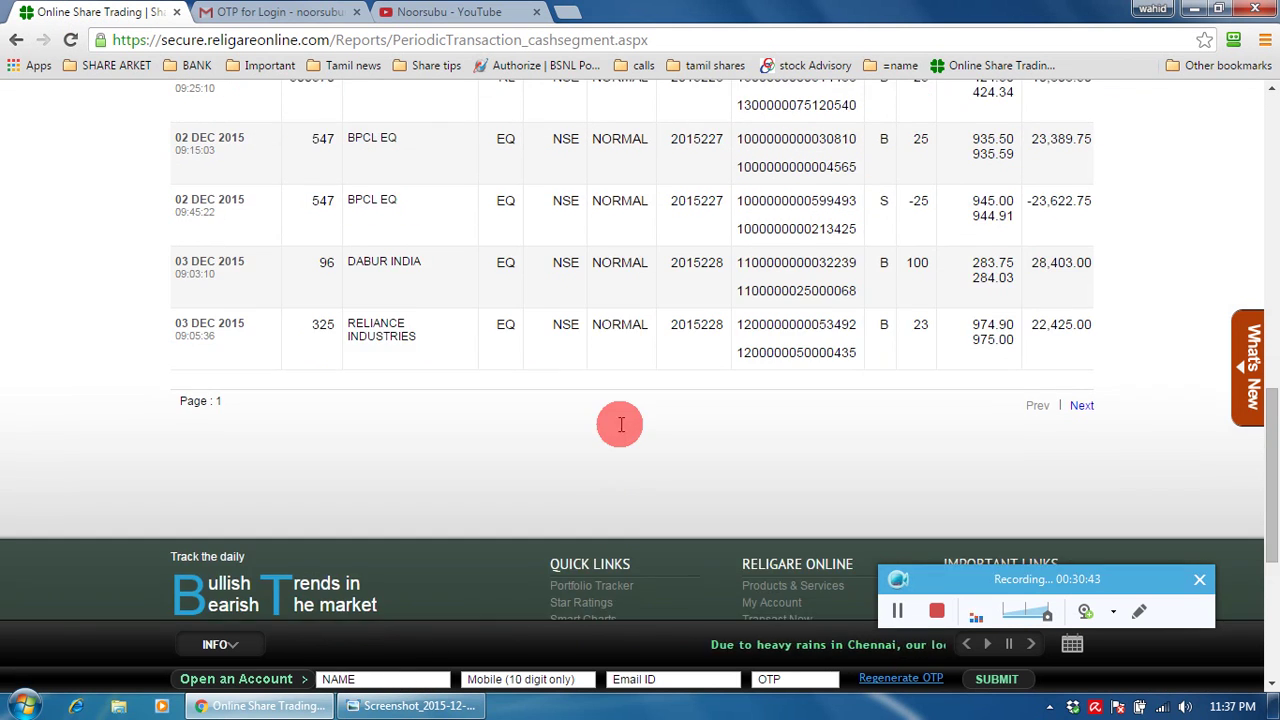
{"action": "scroll", "coordinate": [620, 423], "scroll_direction": "up", "scroll_amount": 5}
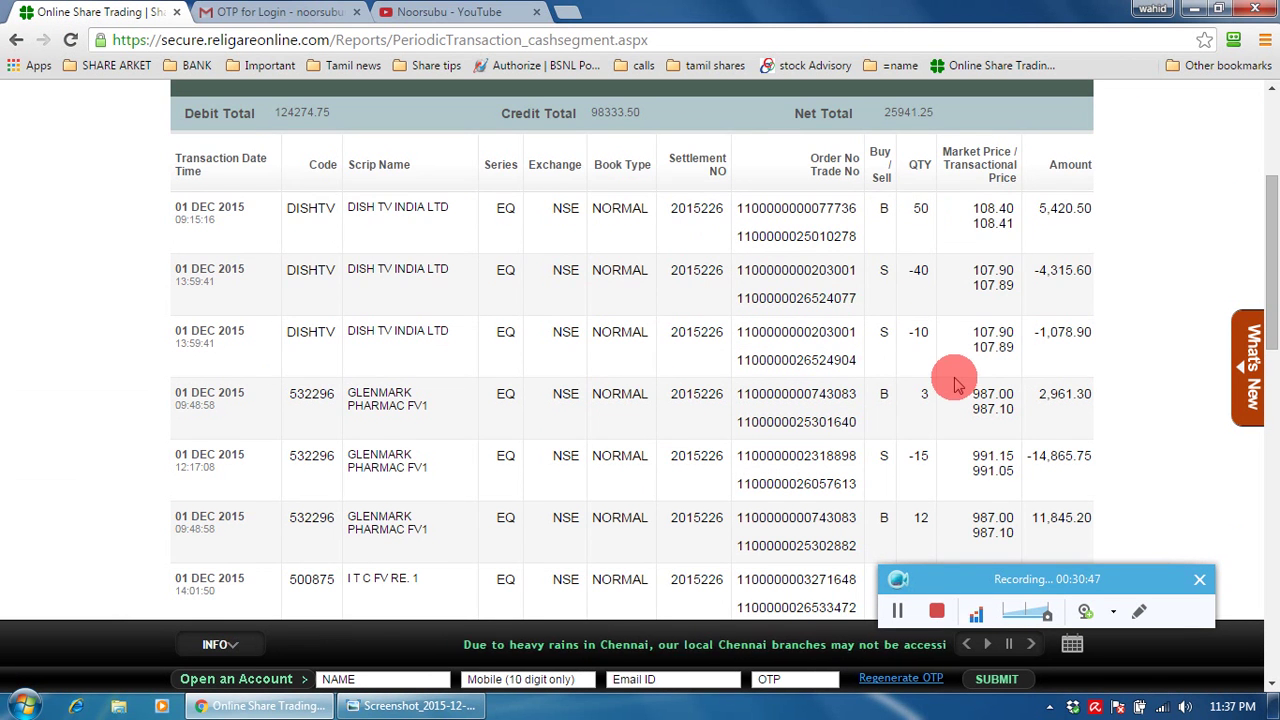
{"action": "scroll", "coordinate": [955, 383], "scroll_direction": "down", "scroll_amount": 10}
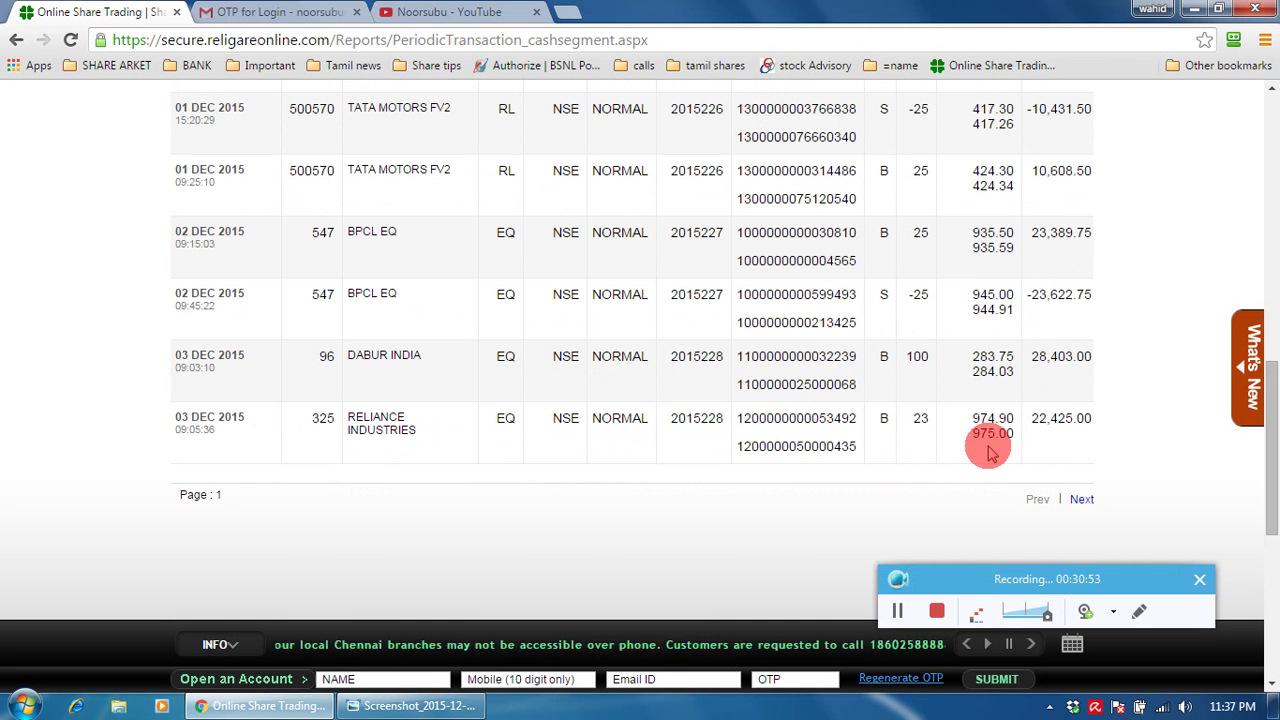
{"action": "scroll", "coordinate": [822, 371], "scroll_direction": "up", "scroll_amount": 15}
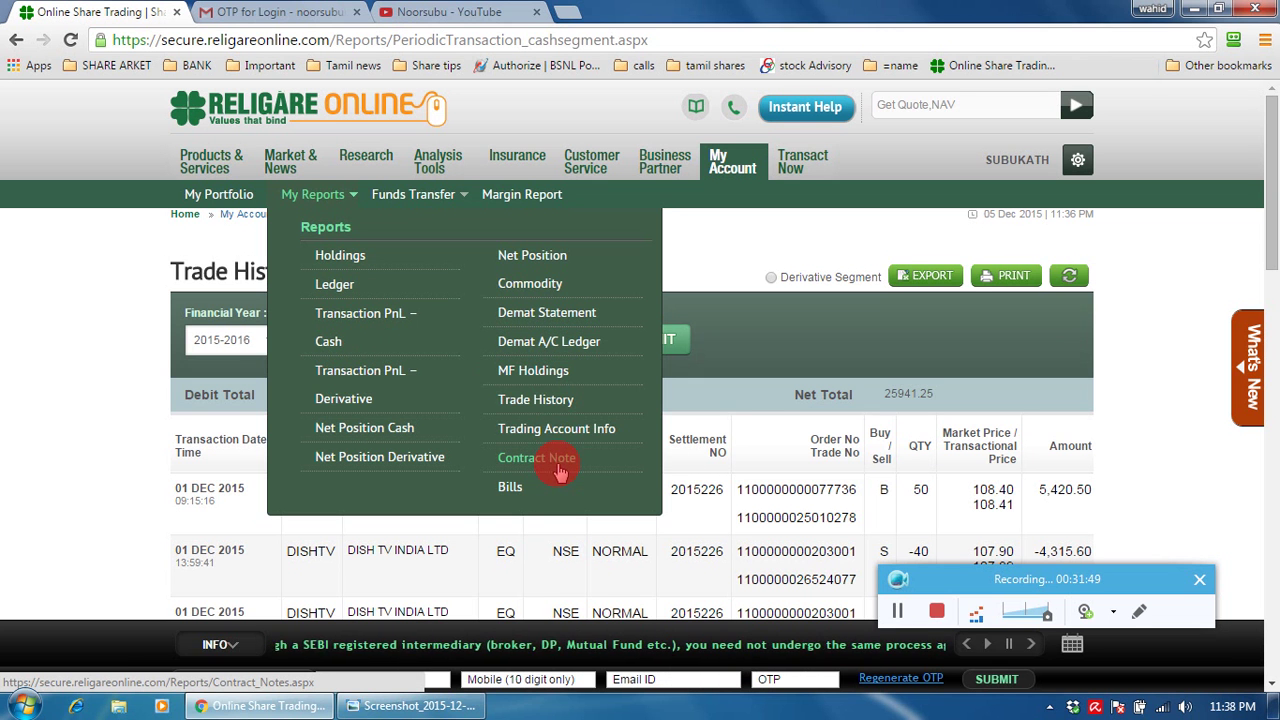
Switch to Gmail, view the 04th Dec, 2015 margin statement email down to its zip attachment, and return to the inbox.
{"action": "left_click", "coordinate": [272, 12]}
{"action": "left_click", "coordinate": [88, 232]}
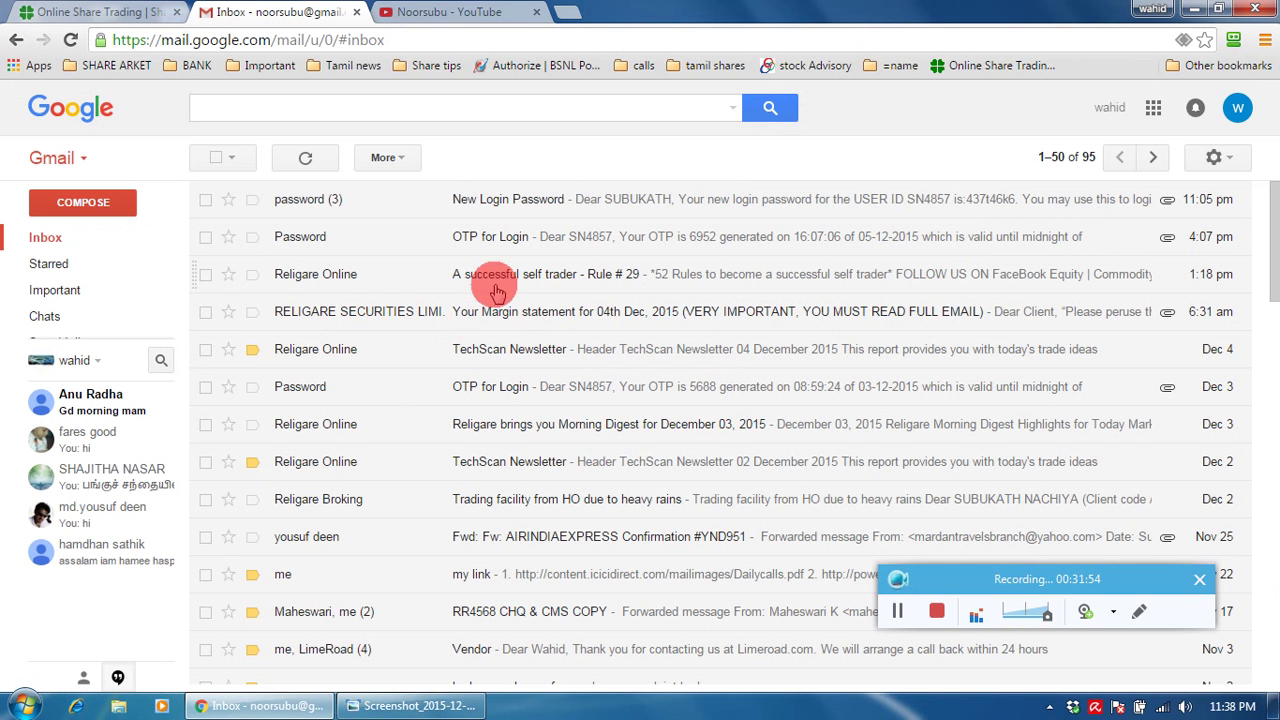
{"action": "left_click", "coordinate": [527, 322]}
{"action": "scroll", "coordinate": [514, 351], "scroll_direction": "down", "scroll_amount": 15}
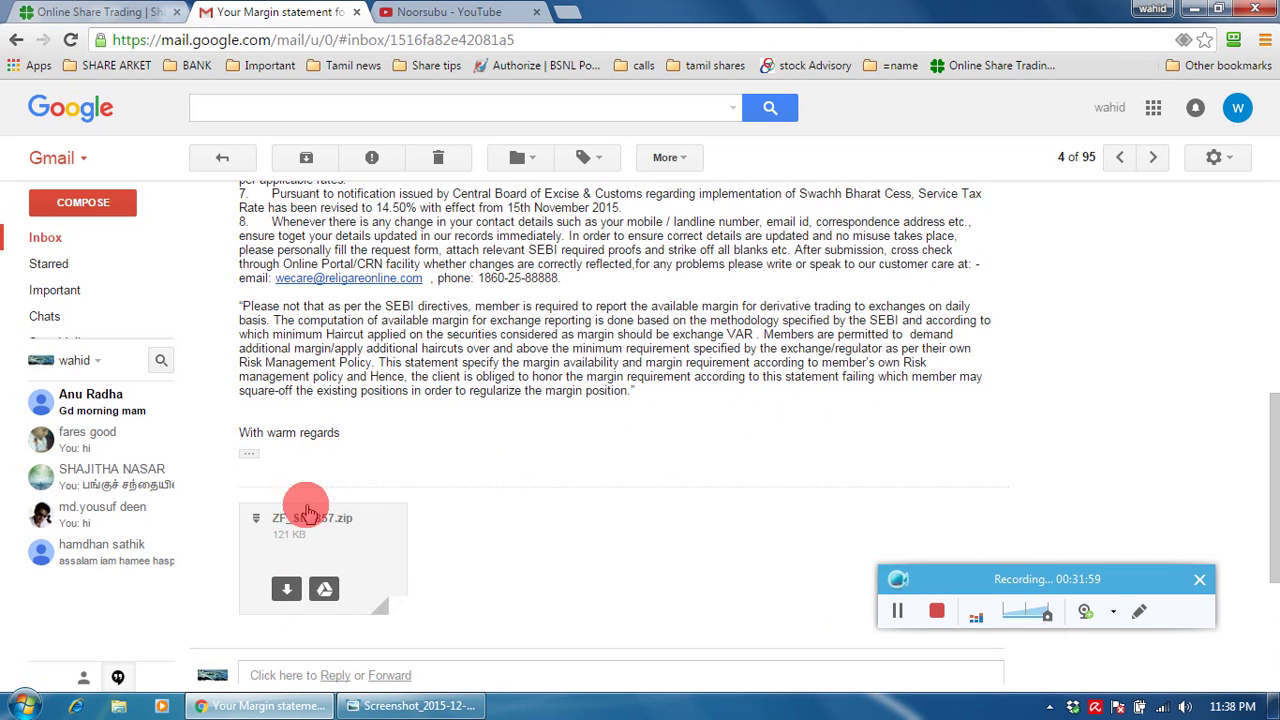
{"action": "scroll", "coordinate": [298, 505], "scroll_direction": "up", "scroll_amount": 3}
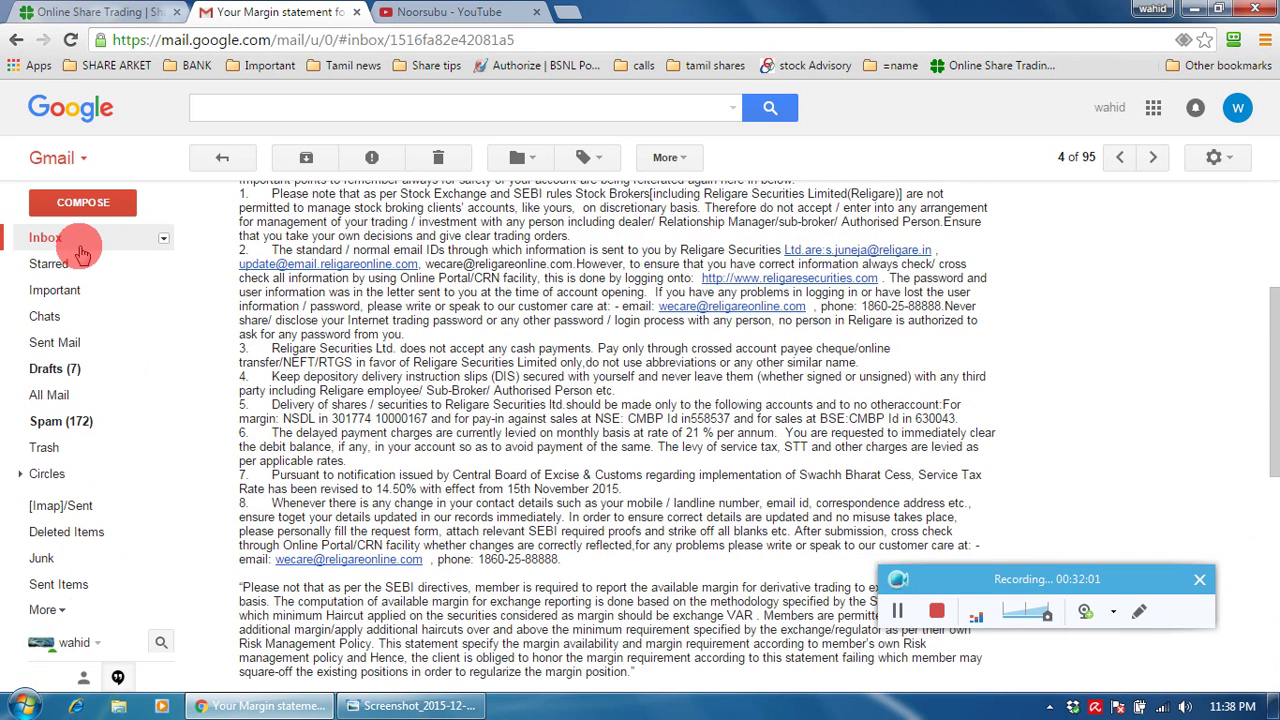
{"action": "left_click", "coordinate": [42, 237]}
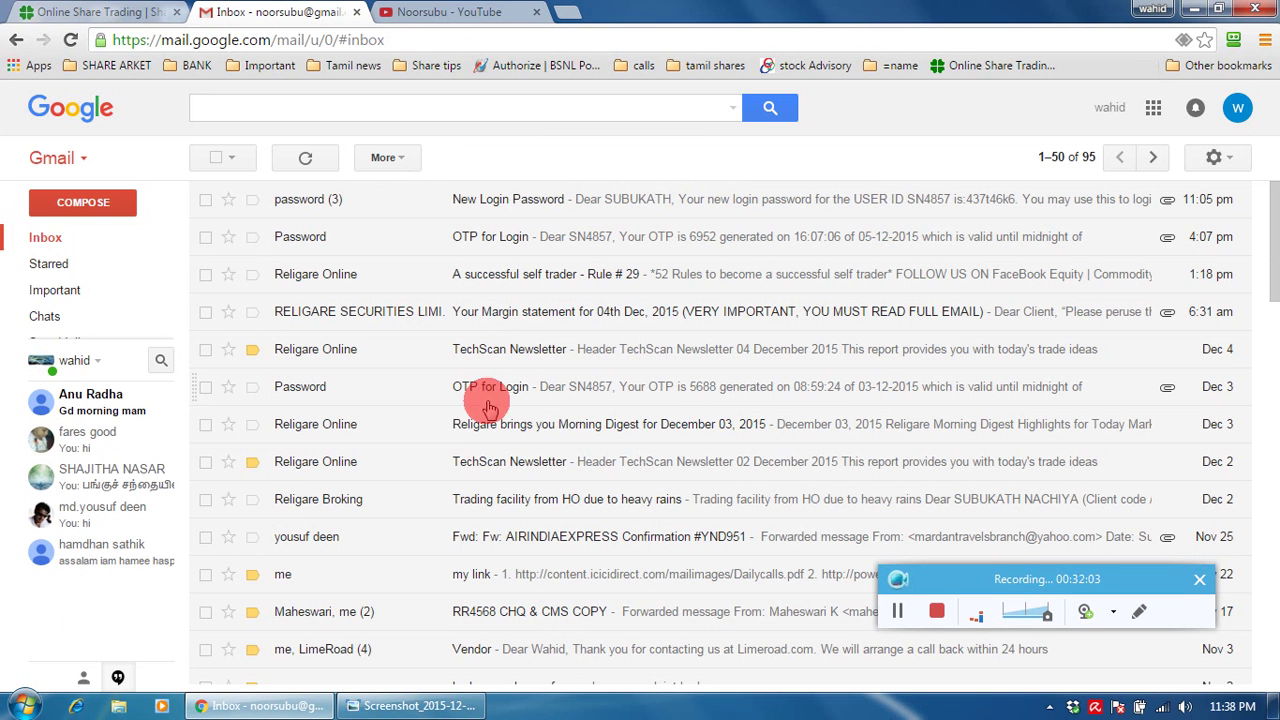